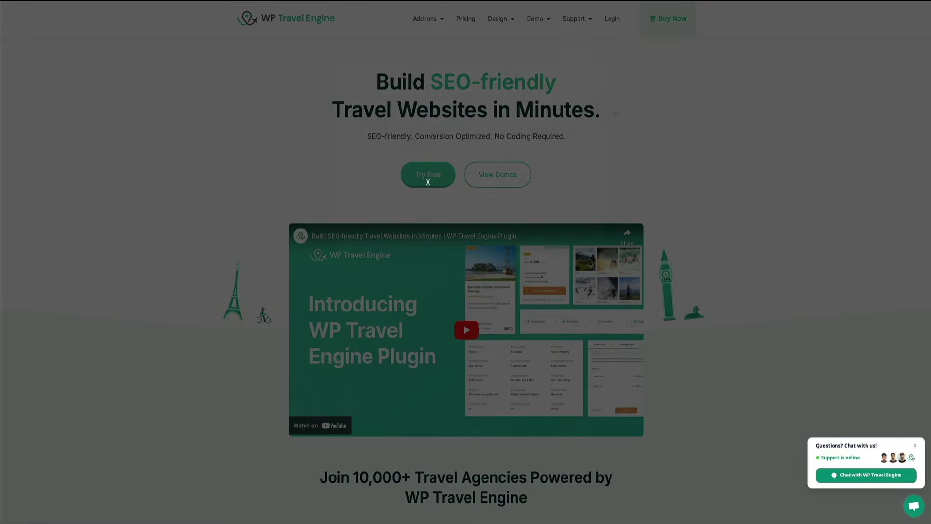
- Request the free WP Travel Engine plugin download, filling in the e-mail address, first name and last name
{"action": "left_click", "coordinate": [429, 182]}
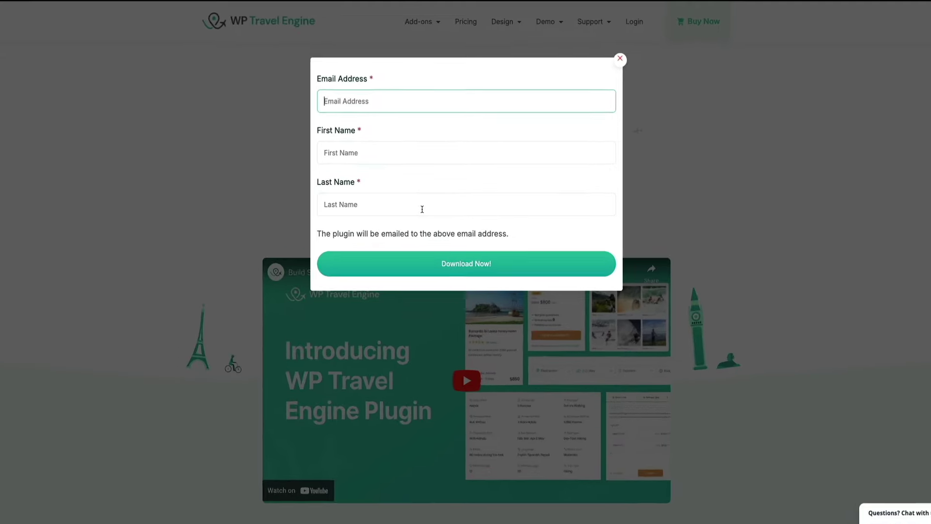
{"action": "left_click", "coordinate": [422, 203]}
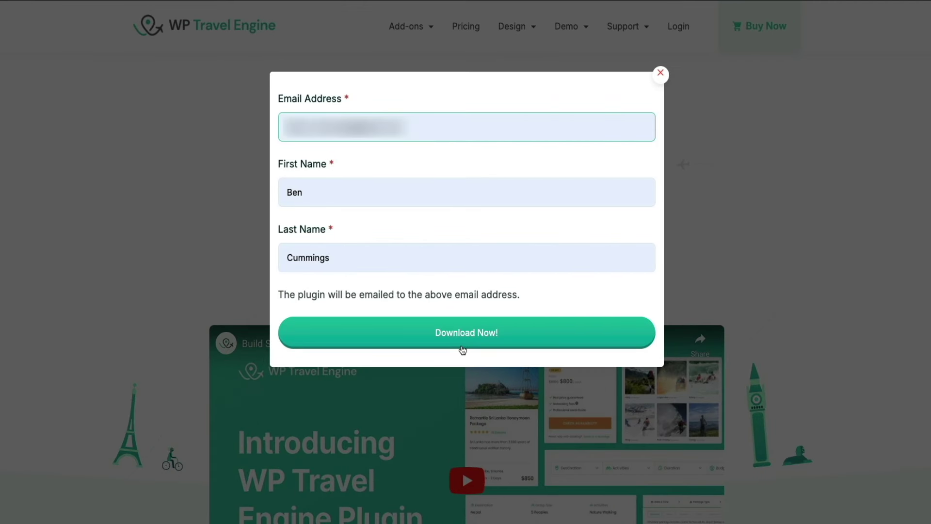
{"action": "left_click", "coordinate": [462, 349]}
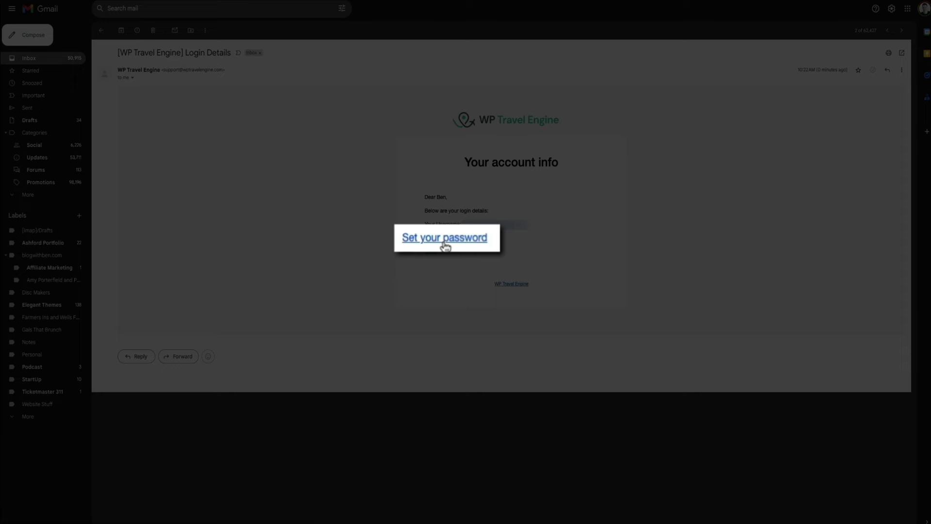
- Follow the set-password link in the login details e-mail, request a new password, and open the reset link from the password reset e-mail
{"action": "left_click", "coordinate": [444, 242]}
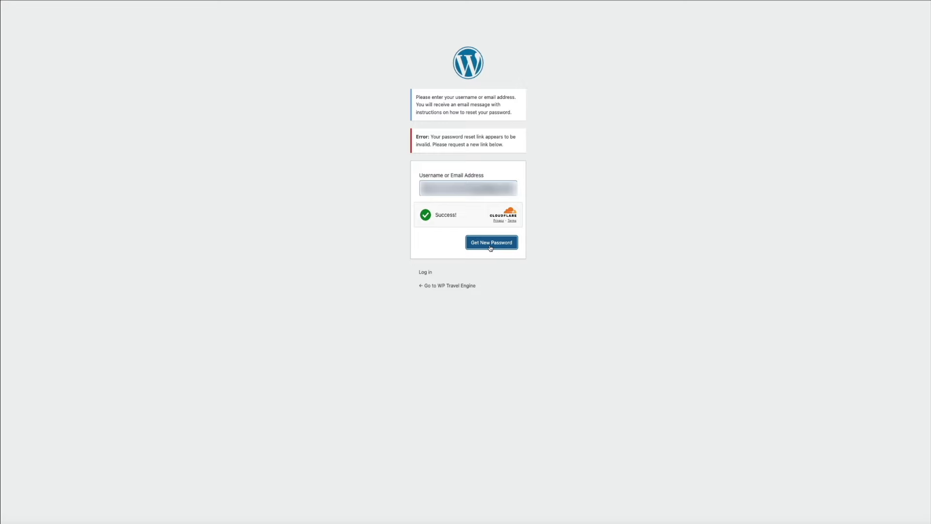
{"action": "left_click", "coordinate": [490, 247]}
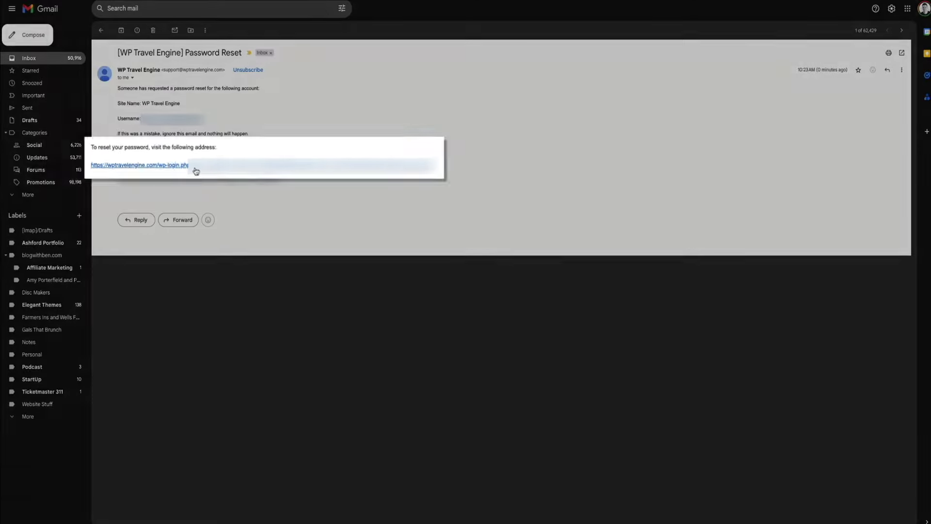
{"action": "left_click", "coordinate": [175, 174]}
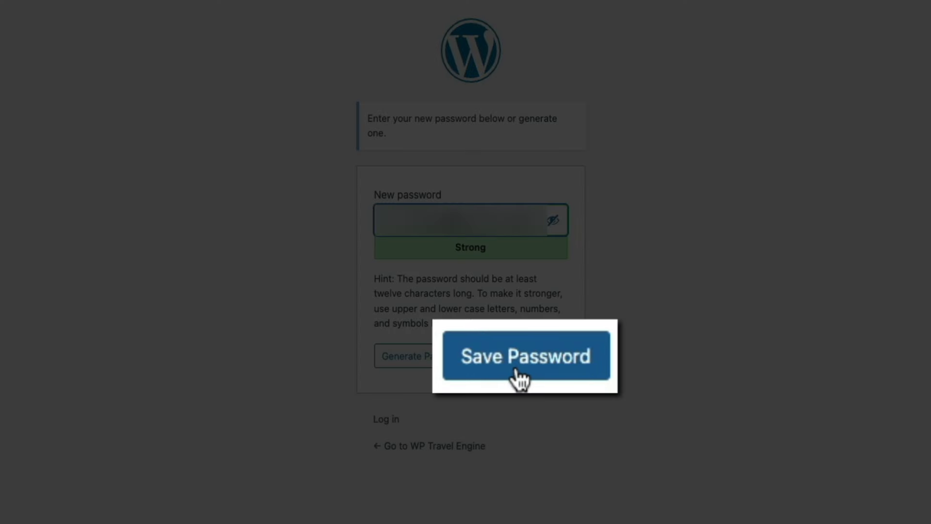
- Save the new account password and log in with the account's username and password
{"action": "left_click", "coordinate": [518, 377]}
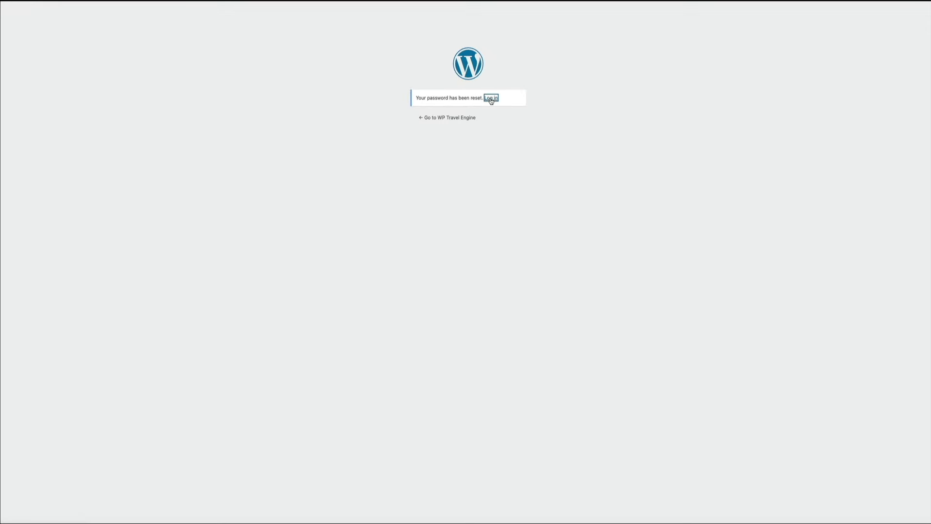
{"action": "left_click", "coordinate": [490, 100]}
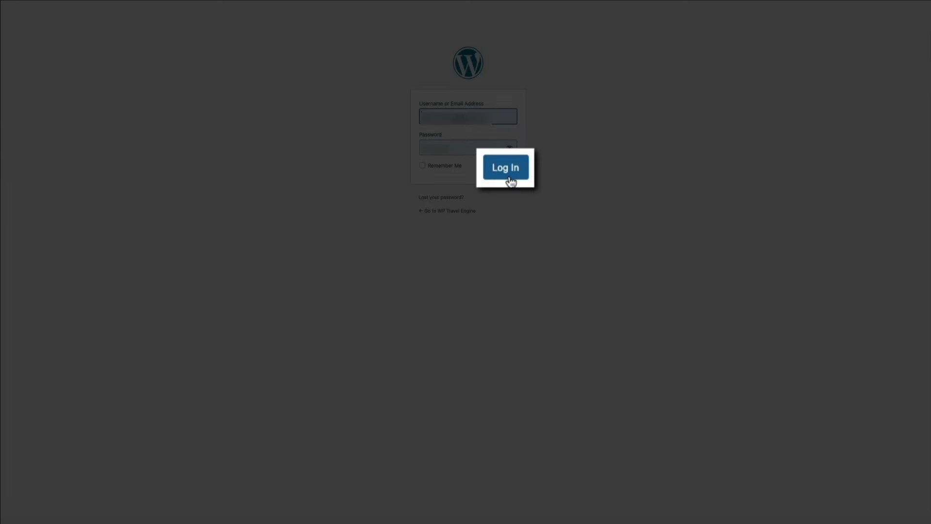
{"action": "left_click", "coordinate": [506, 173]}
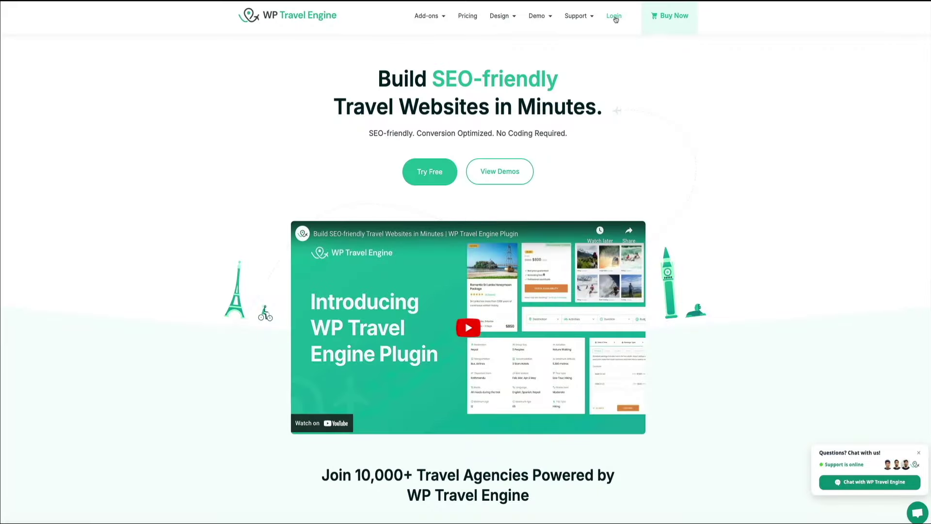
- Open the free order's details and downloads from the account's purchase history, and bring up the pricing page
{"action": "left_click", "coordinate": [614, 17]}
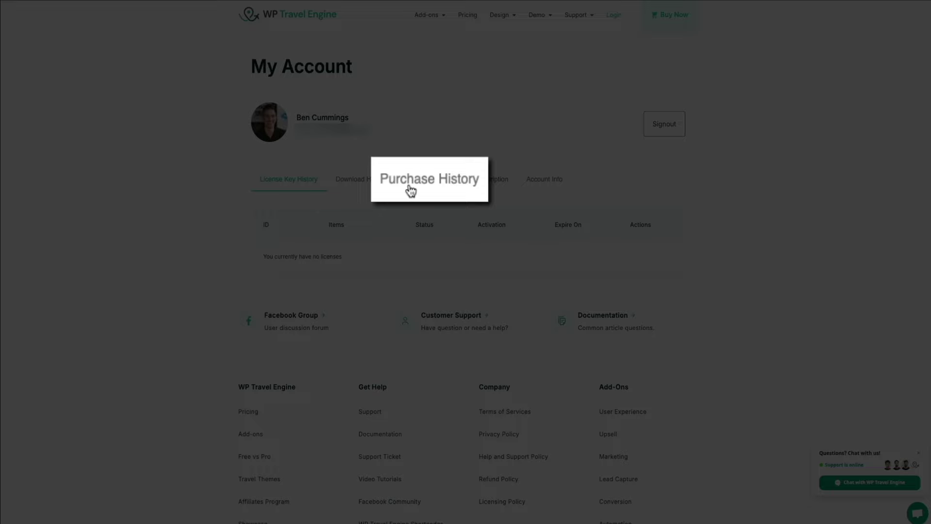
{"action": "left_click", "coordinate": [411, 191]}
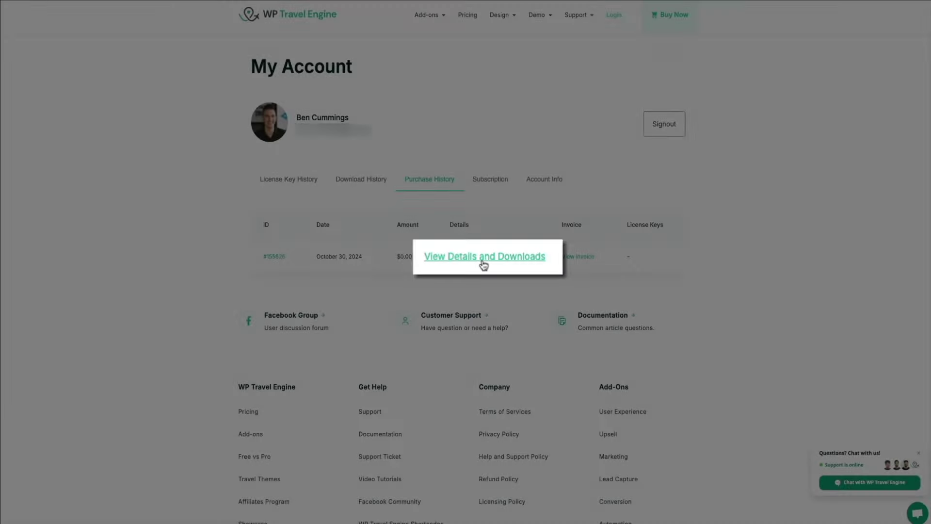
{"action": "left_click", "coordinate": [483, 265]}
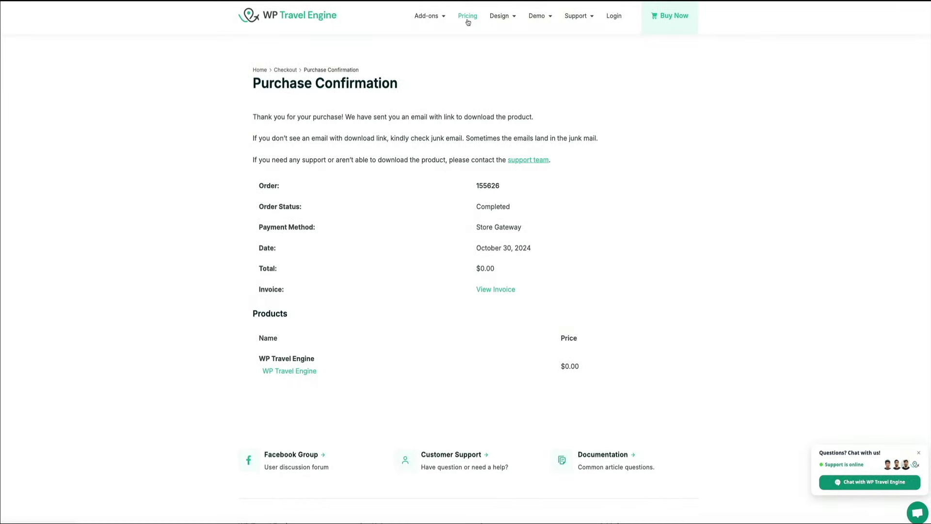
{"action": "left_click", "coordinate": [468, 22]}
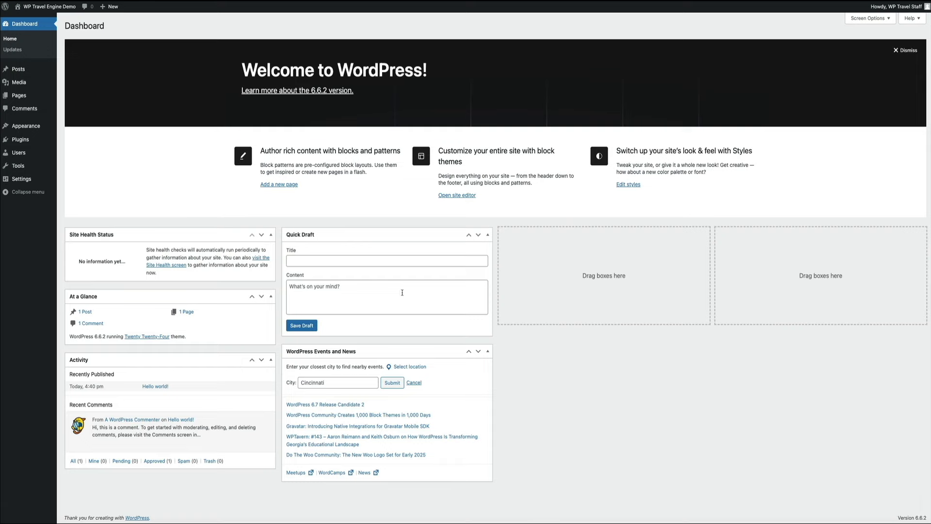
- In the WordPress dashboard, start adding a new plugin by upload and choose wp-travel-engine.zip from the Downloads folder
{"action": "mouse_move", "coordinate": [29, 141]}
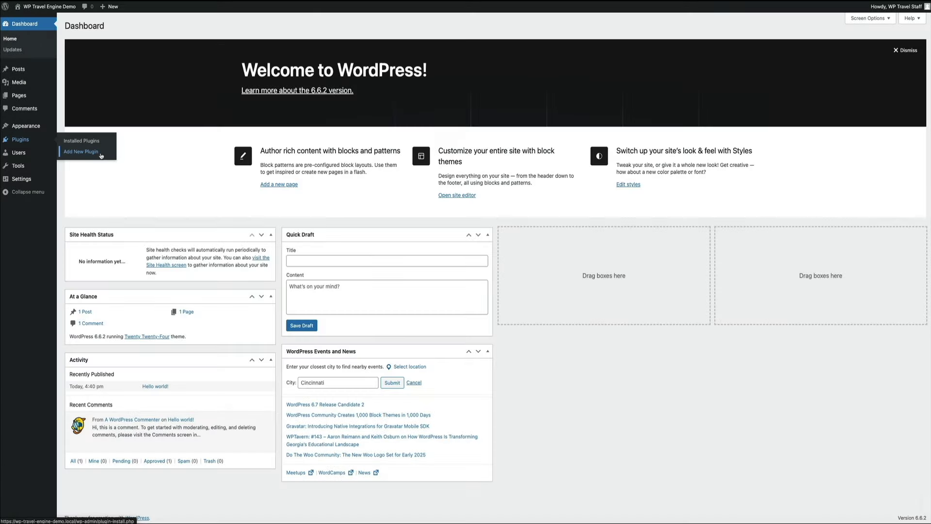
{"action": "left_click", "coordinate": [94, 152]}
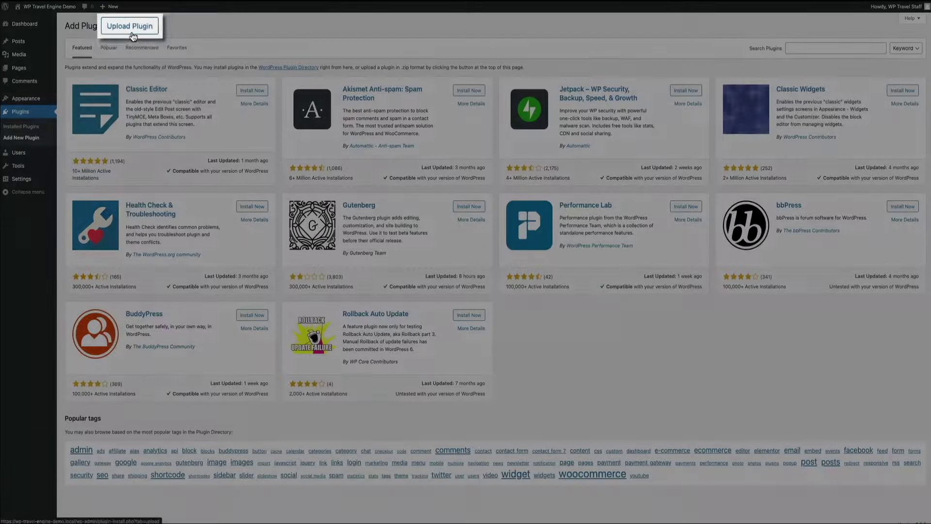
{"action": "left_click", "coordinate": [132, 30]}
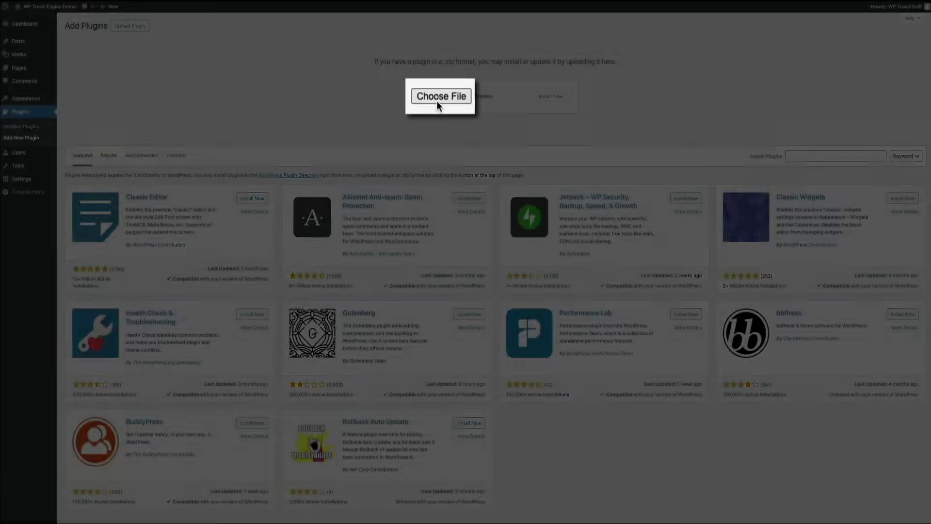
{"action": "left_click", "coordinate": [438, 97]}
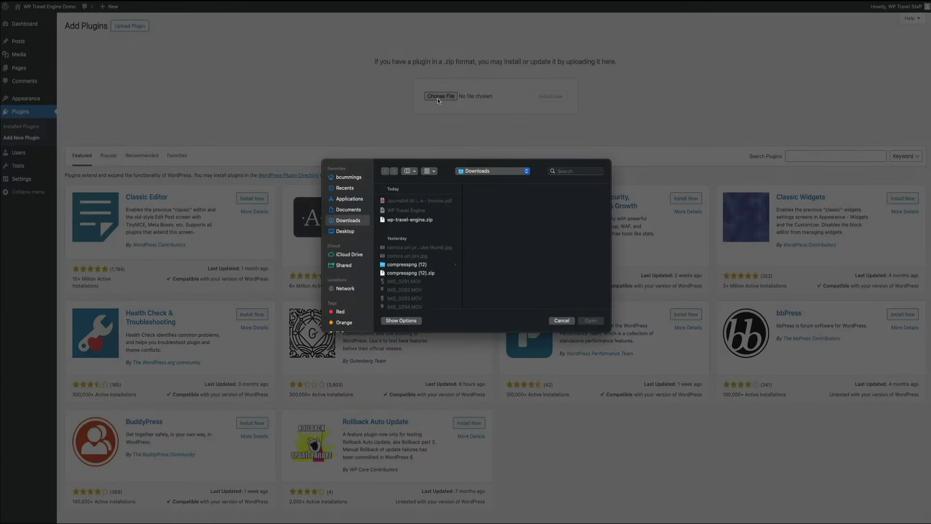
{"action": "left_click", "coordinate": [404, 221]}
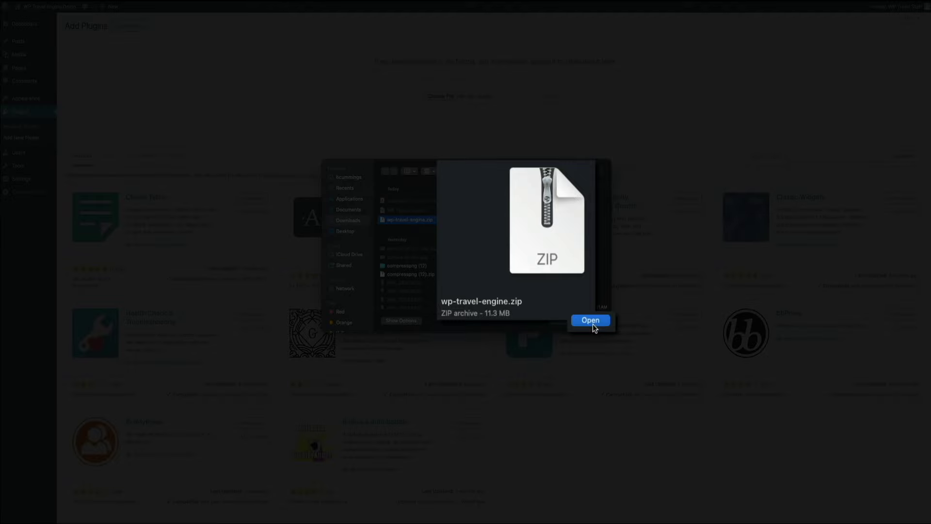
{"action": "left_click", "coordinate": [591, 320]}
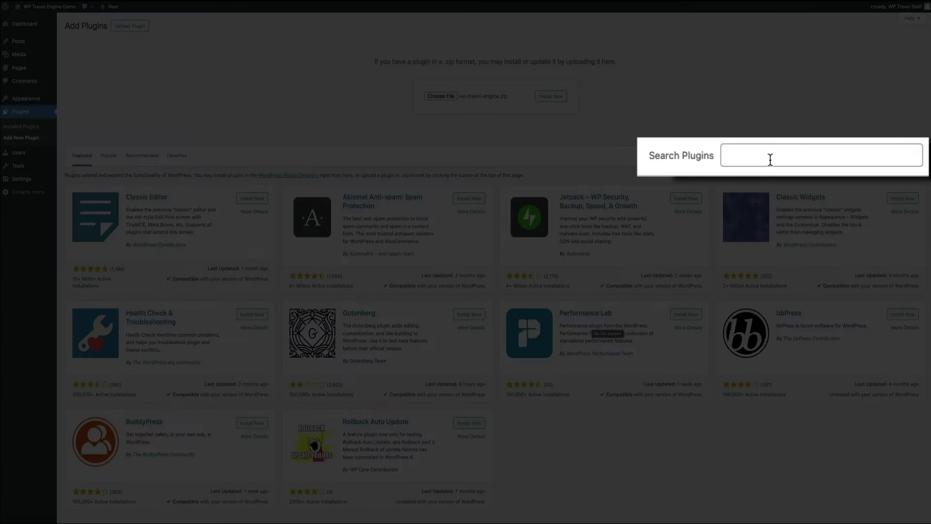
- Search the plugin directory for "wp travel engine"
{"action": "left_click", "coordinate": [770, 160]}
{"action": "type", "text": "wp travel en"}
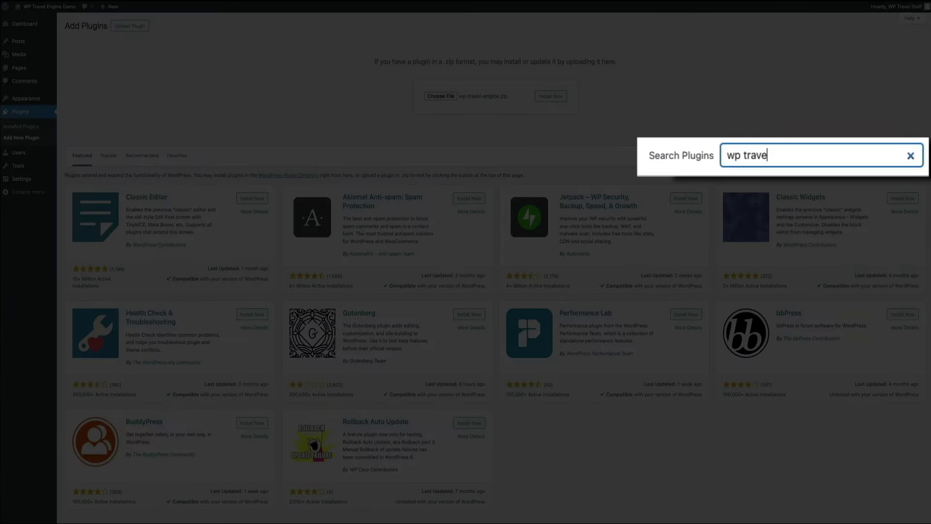
{"action": "type", "text": "gine"}
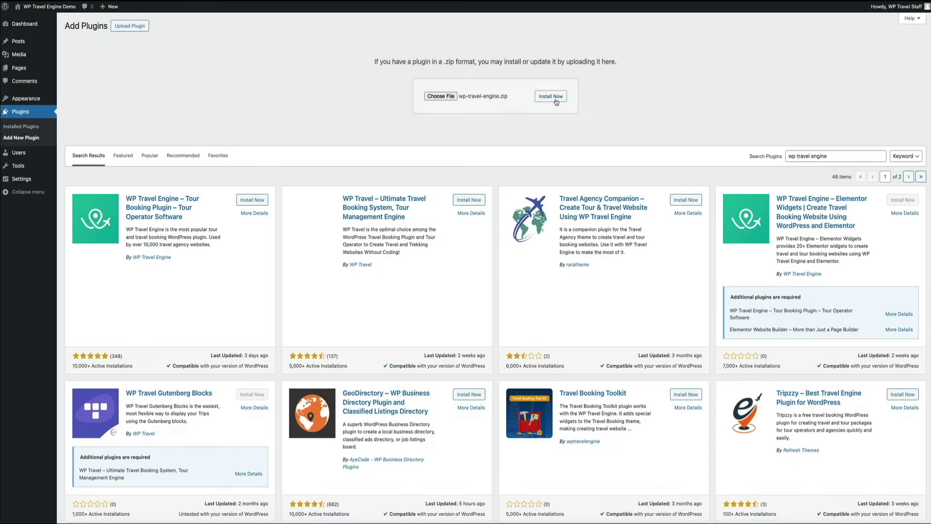
- Install the chosen wp-travel-engine.zip plugin file and activate the plugin
{"action": "left_click", "coordinate": [554, 100]}
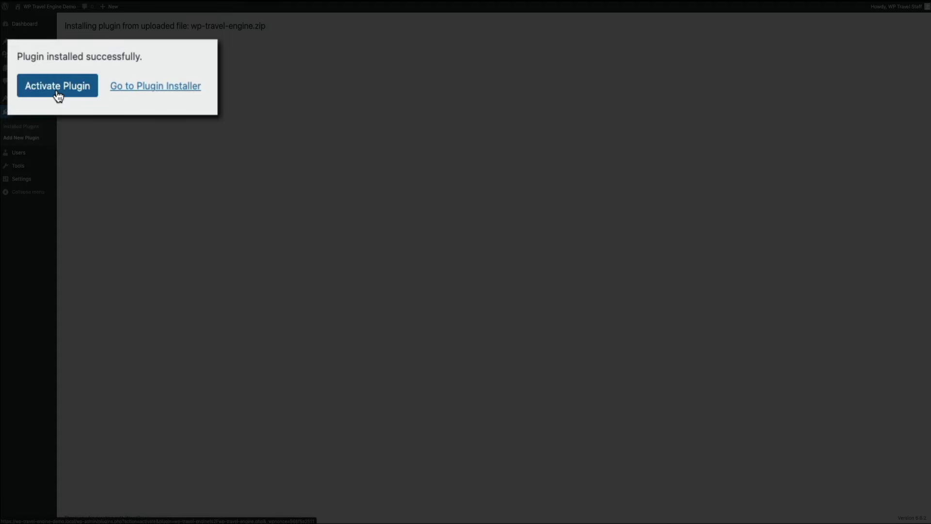
{"action": "left_click", "coordinate": [58, 86]}
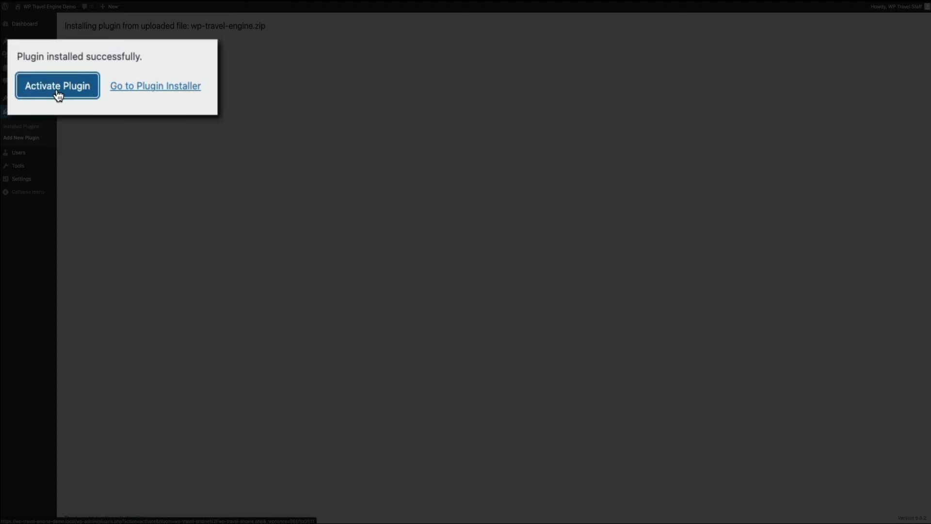
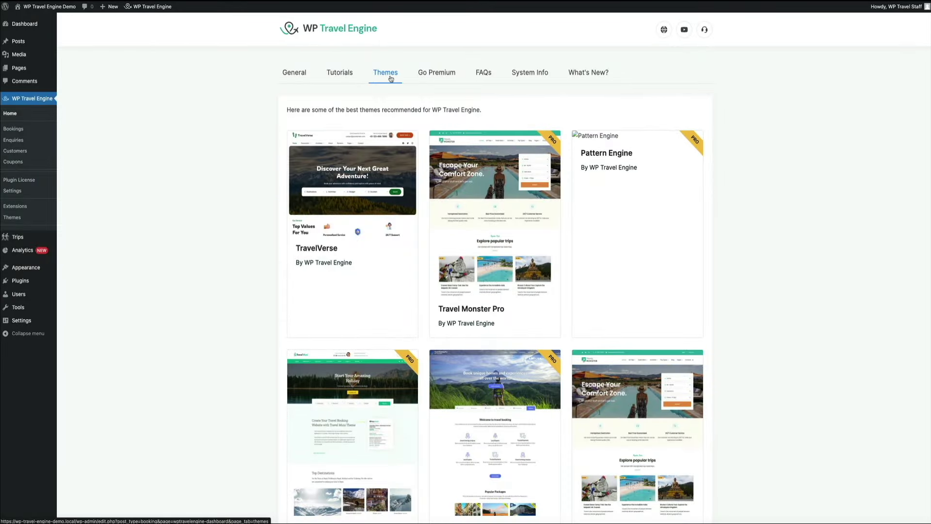
- Look through the themes recommended for WP Travel Engine
{"action": "scroll", "coordinate": [391, 78], "scroll_direction": "down", "scroll_amount": 2}
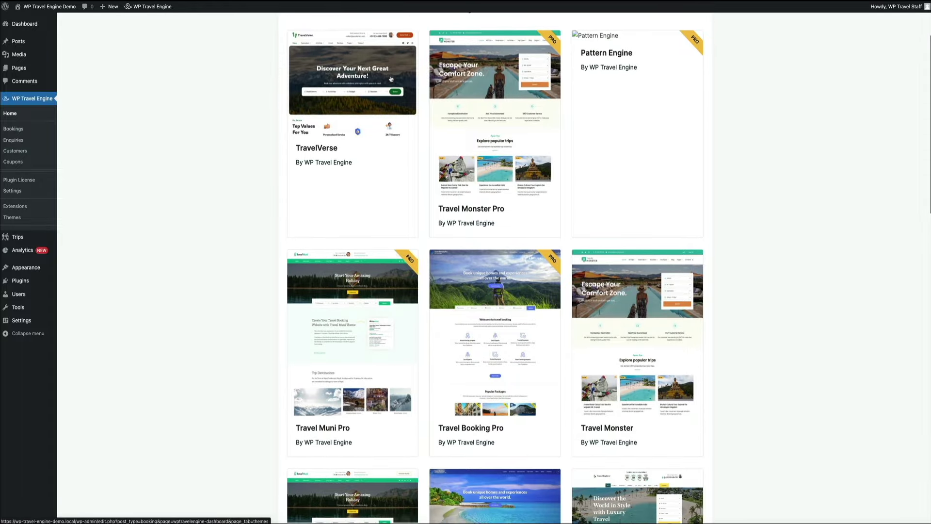
{"action": "scroll", "coordinate": [391, 79], "scroll_direction": "down", "scroll_amount": 2}
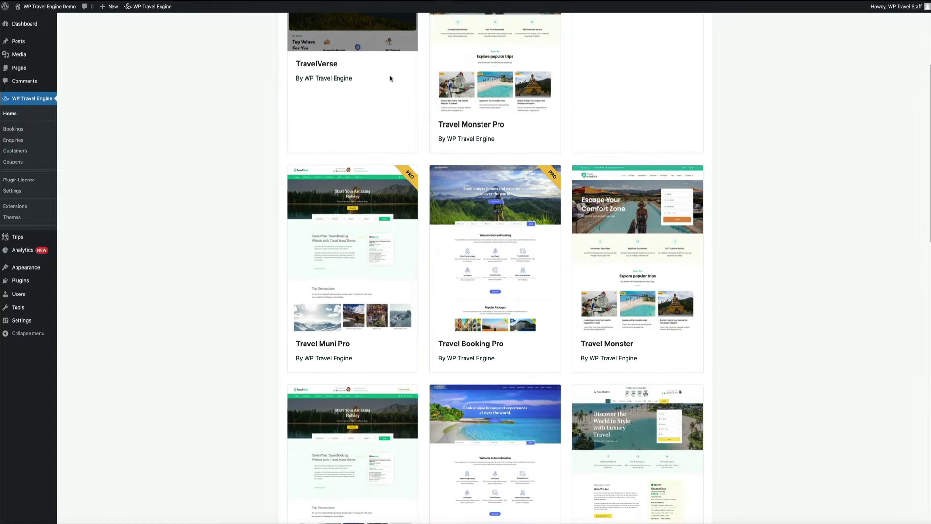
{"action": "scroll", "coordinate": [390, 78], "scroll_direction": "down", "scroll_amount": 3}
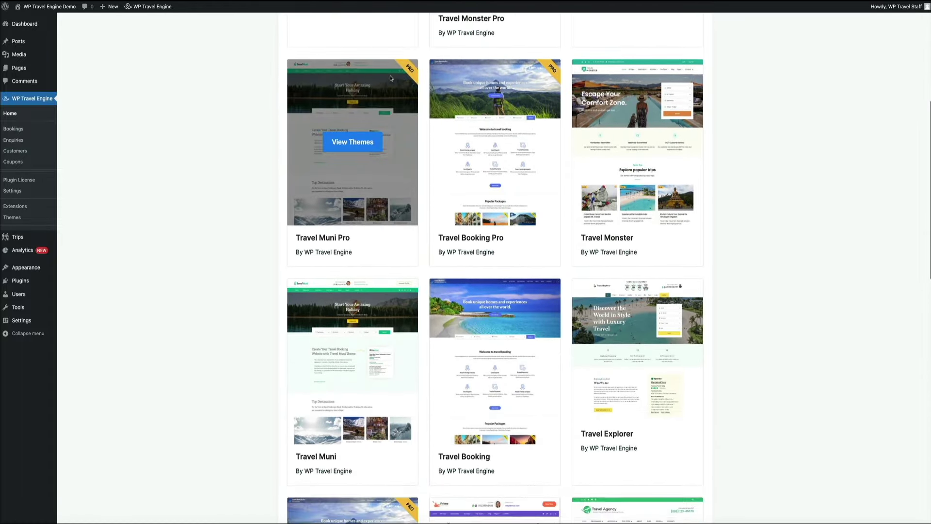
{"action": "scroll", "coordinate": [390, 78], "scroll_direction": "down", "scroll_amount": 3}
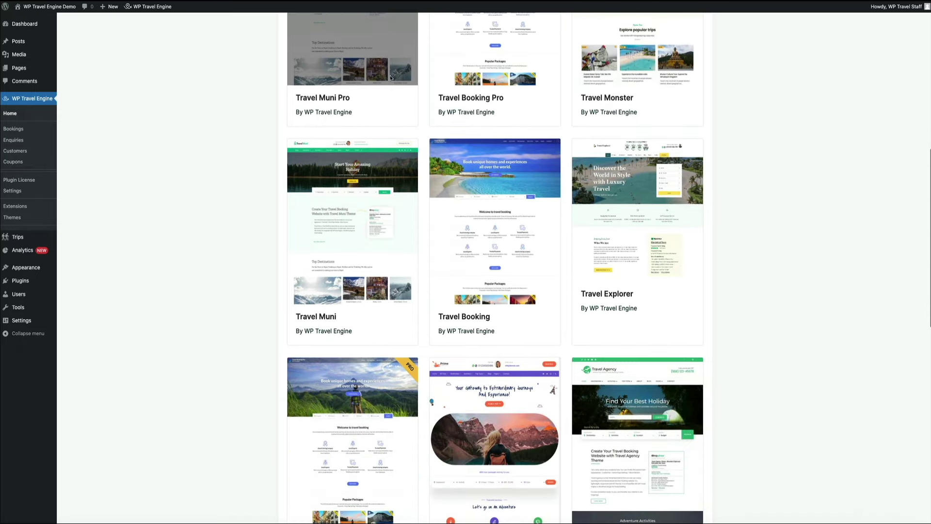
{"action": "scroll", "coordinate": [390, 78], "scroll_direction": "down", "scroll_amount": 4}
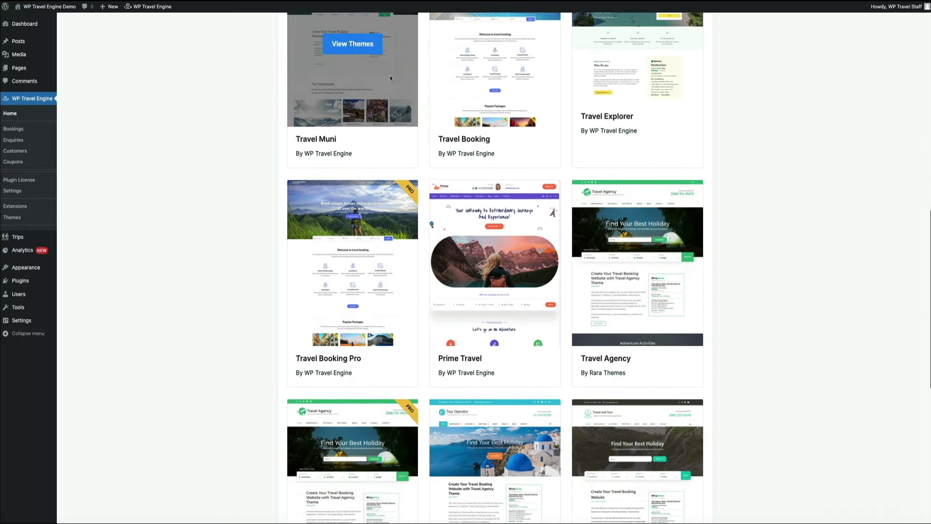
{"action": "scroll", "coordinate": [390, 78], "scroll_direction": "down", "scroll_amount": 3}
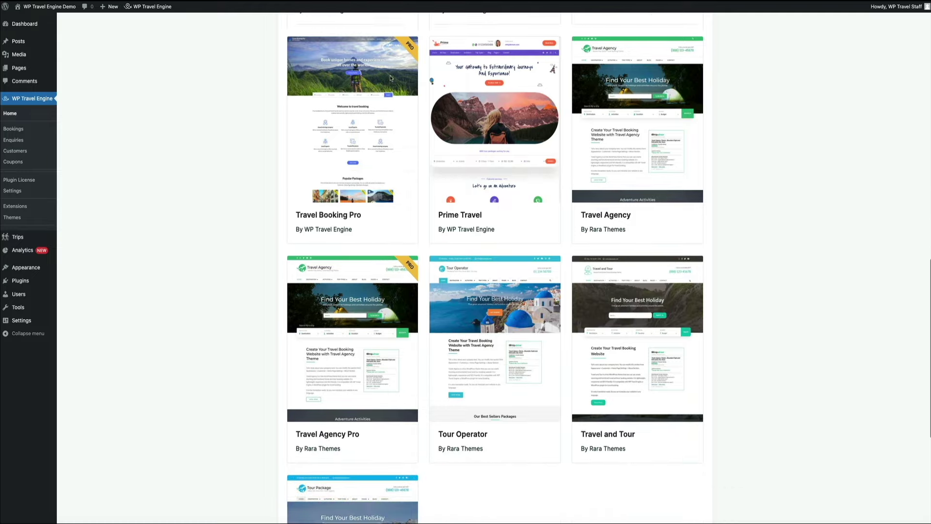
{"action": "scroll", "coordinate": [390, 79], "scroll_direction": "down", "scroll_amount": 2}
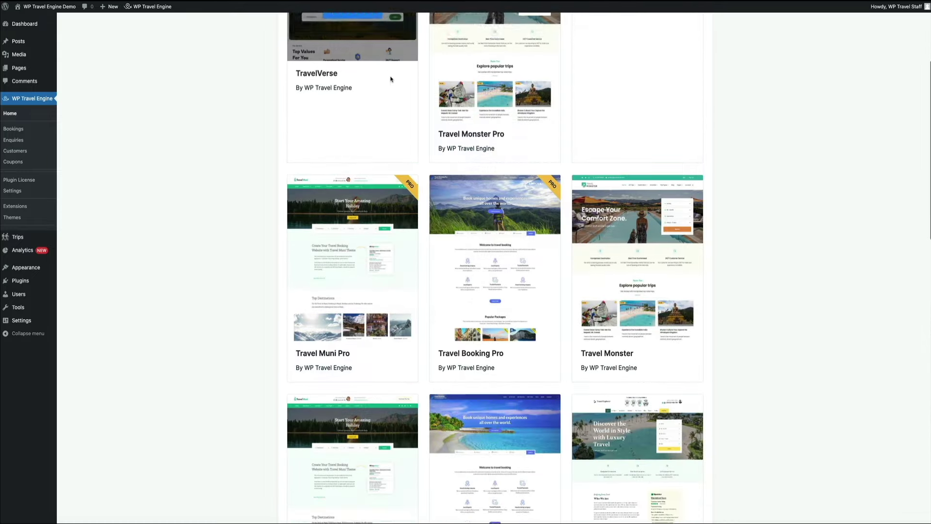
{"action": "scroll", "coordinate": [390, 78], "scroll_direction": "down", "scroll_amount": 1}
- Open the Travel Booking Pro theme's details and view its live demo home page
{"action": "mouse_move", "coordinate": [497, 245]}
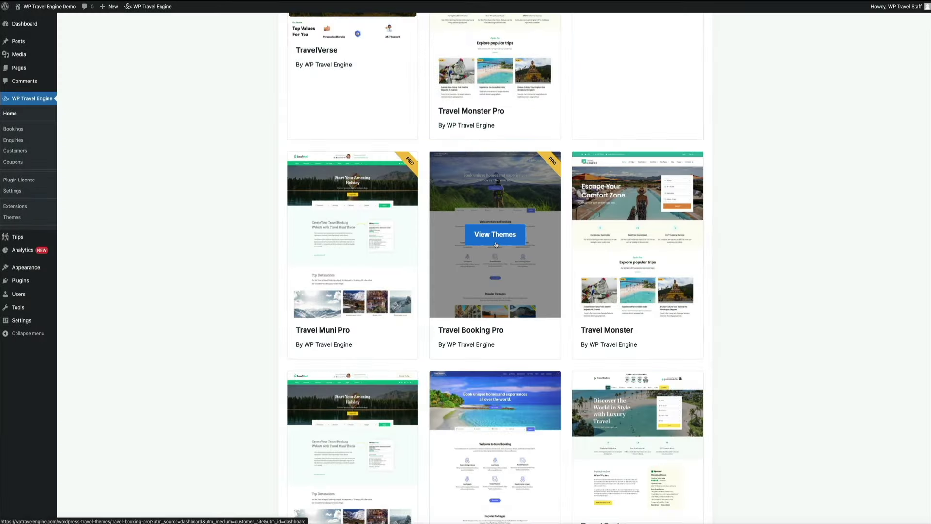
{"action": "left_click", "coordinate": [495, 241]}
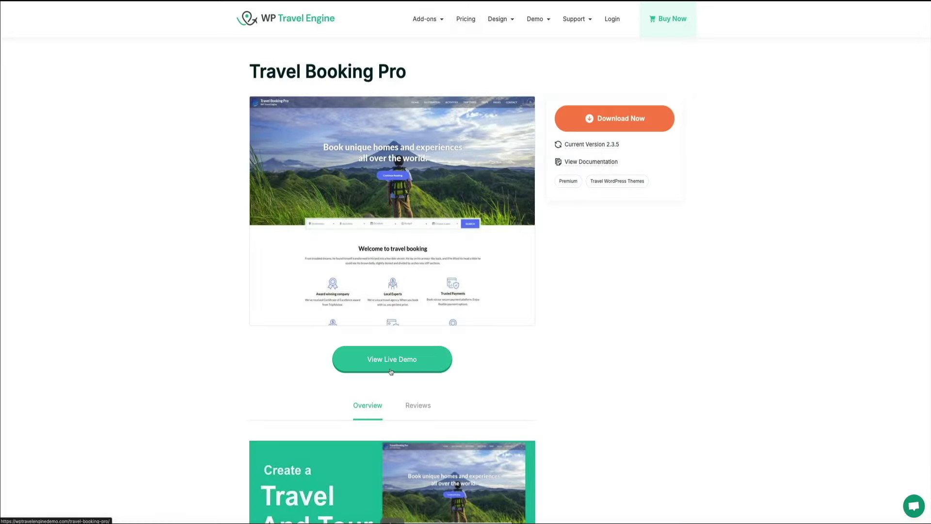
{"action": "left_click", "coordinate": [391, 371]}
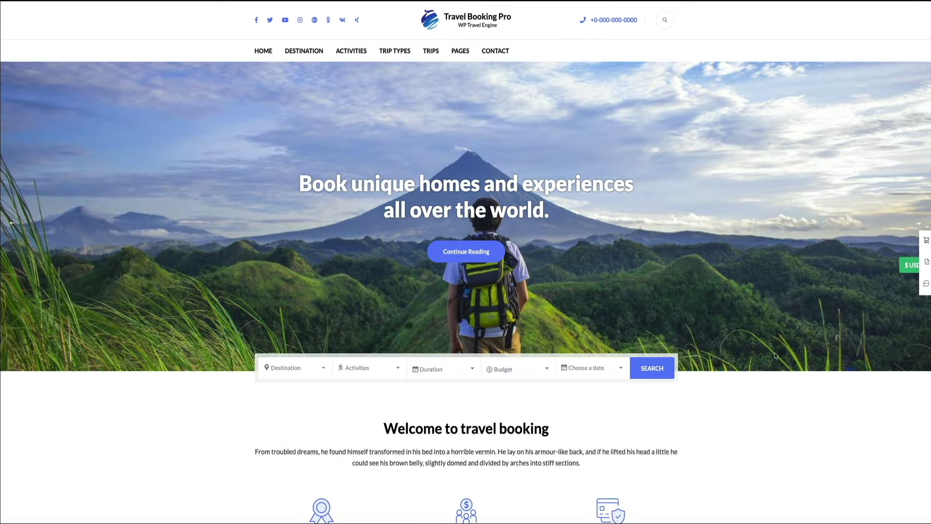
{"action": "scroll", "coordinate": [775, 356], "scroll_direction": "down", "scroll_amount": 2}
{"action": "scroll", "coordinate": [775, 355], "scroll_direction": "down", "scroll_amount": 3}
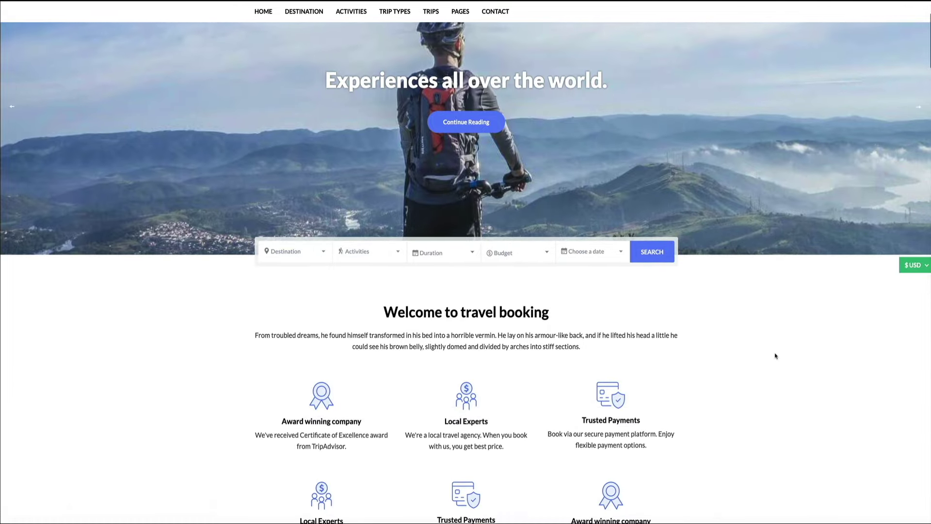
- Look through the Travel Booking Pro demo home page, from the welcome section to the popular packages and featured trips
{"action": "scroll", "coordinate": [775, 355], "scroll_direction": "down", "scroll_amount": 5}
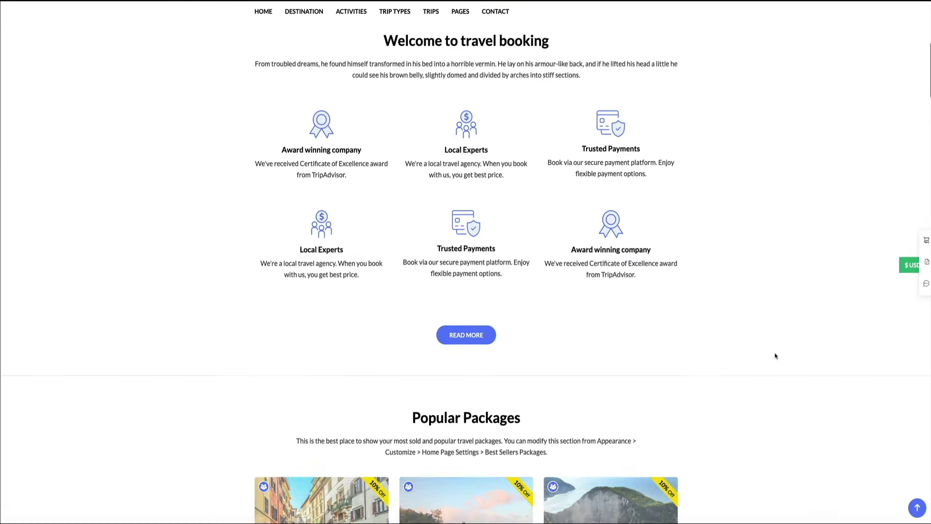
{"action": "scroll", "coordinate": [775, 356], "scroll_direction": "down", "scroll_amount": 4}
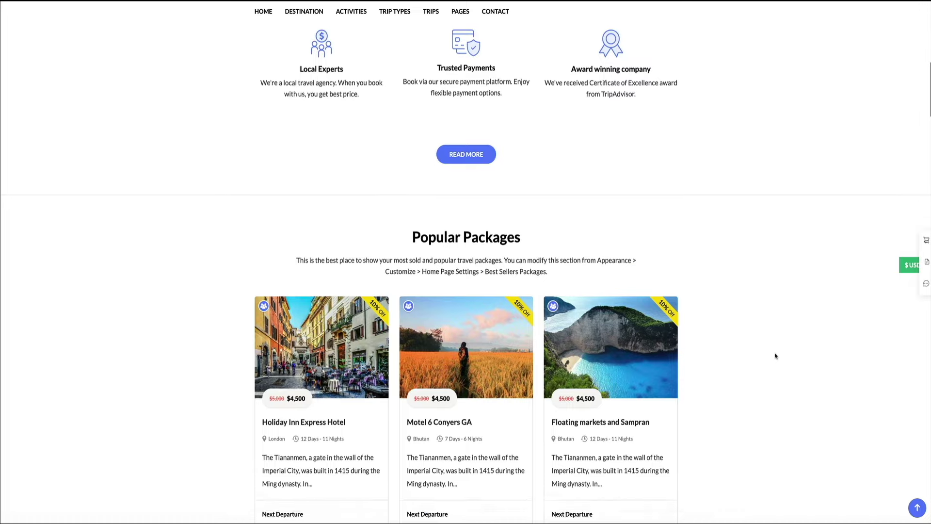
{"action": "scroll", "coordinate": [773, 351], "scroll_direction": "down", "scroll_amount": 6}
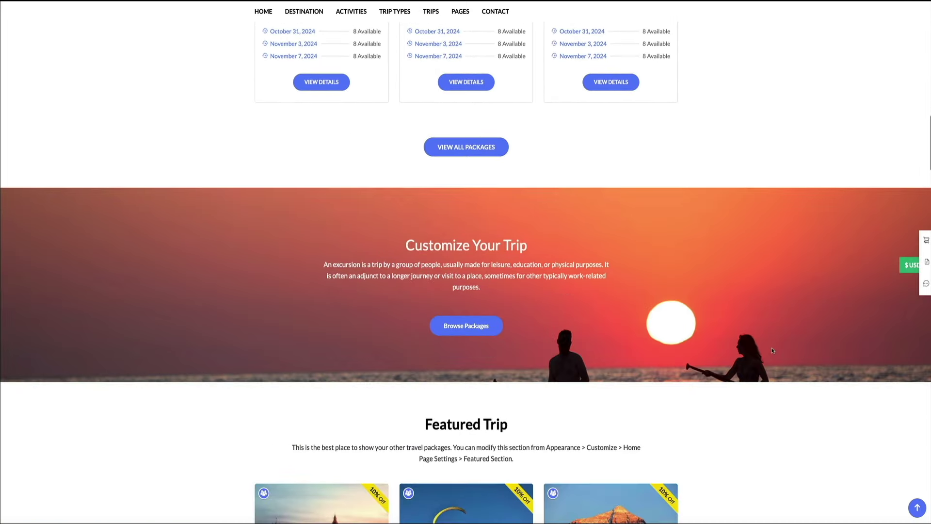
{"action": "scroll", "coordinate": [773, 350], "scroll_direction": "down", "scroll_amount": 2}
{"action": "scroll", "coordinate": [773, 351], "scroll_direction": "down", "scroll_amount": 11}
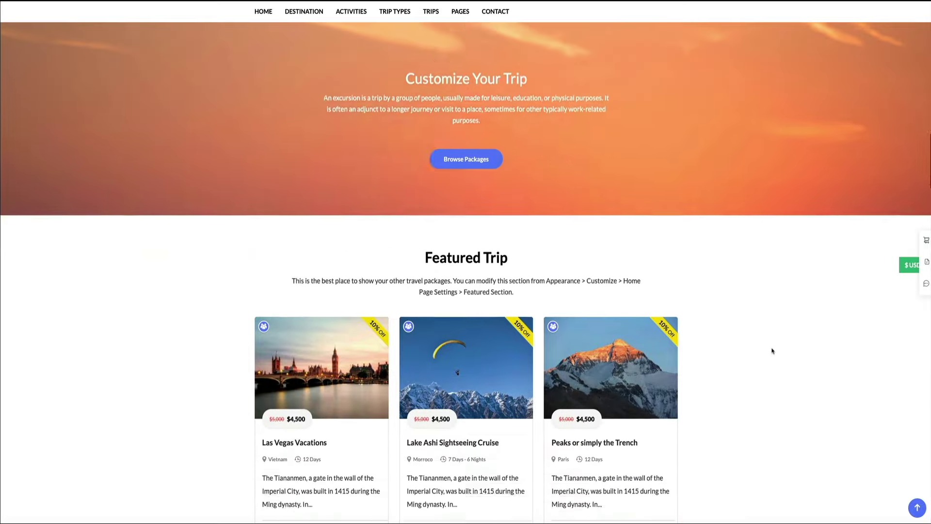
{"action": "scroll", "coordinate": [772, 351], "scroll_direction": "down", "scroll_amount": 10}
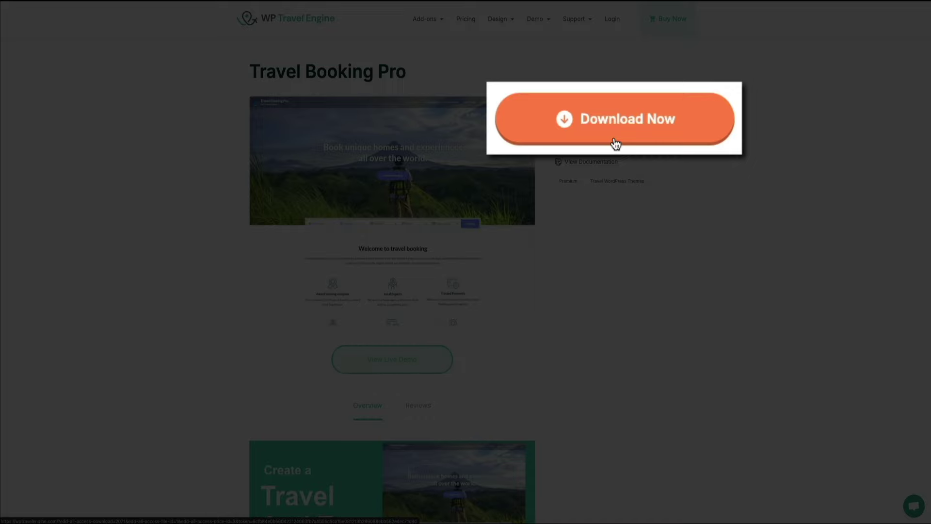
- Download the Travel Booking Pro theme and save it as travel-booking-pro_2.3.5.zip in the Downloads folder
{"action": "left_click", "coordinate": [613, 129]}
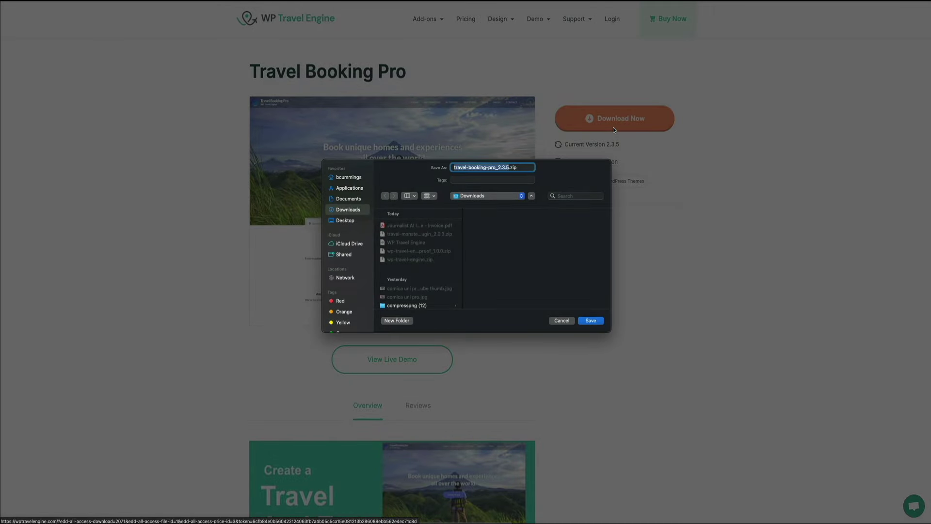
{"action": "left_click", "coordinate": [591, 322]}
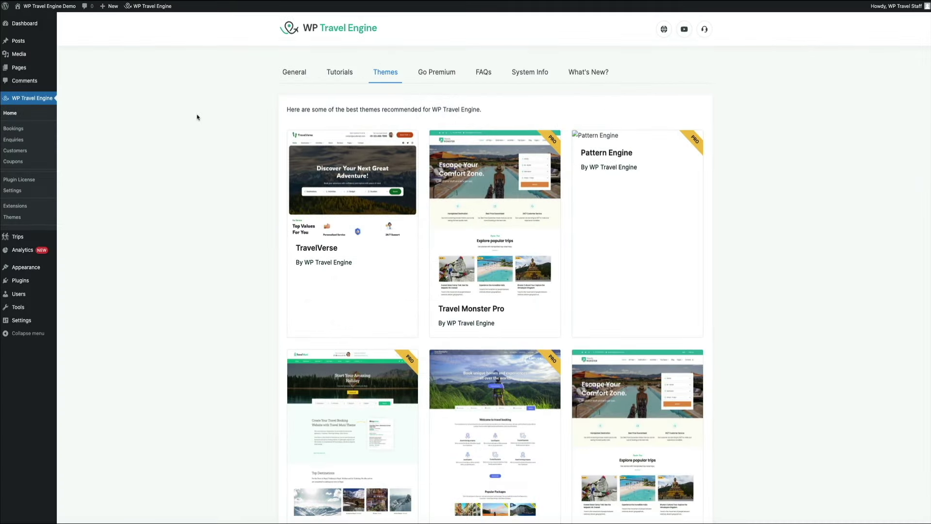
- Upload travel-booking-pro_2.3.5.zip as a new theme in the WordPress admin, install it and activate it
{"action": "mouse_move", "coordinate": [44, 266]}
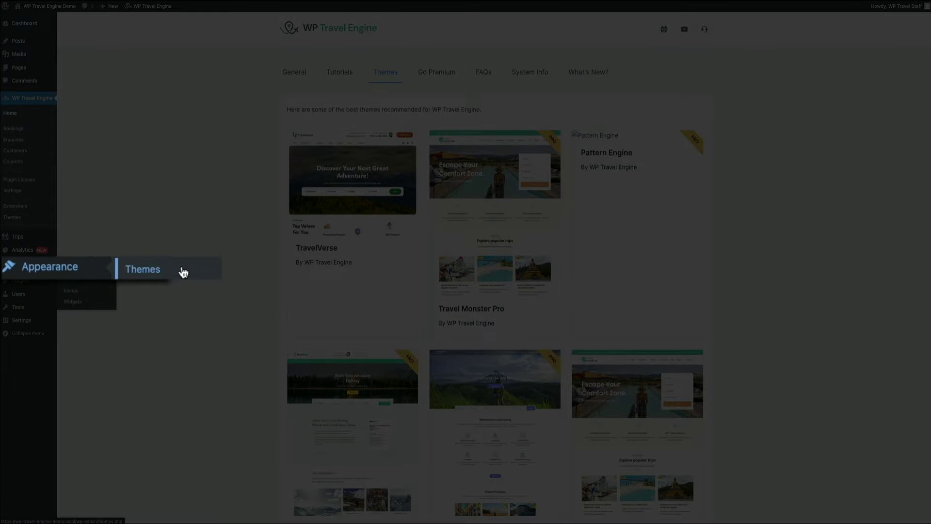
{"action": "left_click", "coordinate": [73, 269]}
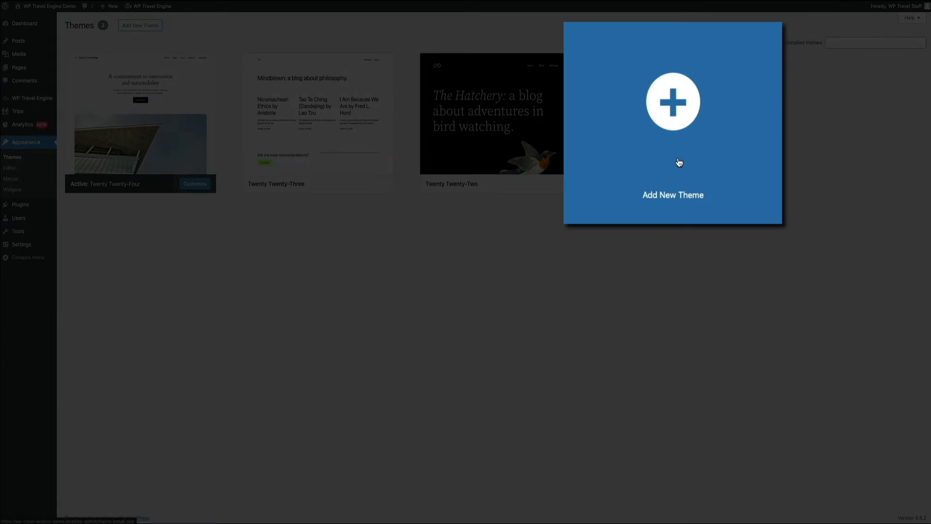
{"action": "left_click", "coordinate": [676, 148]}
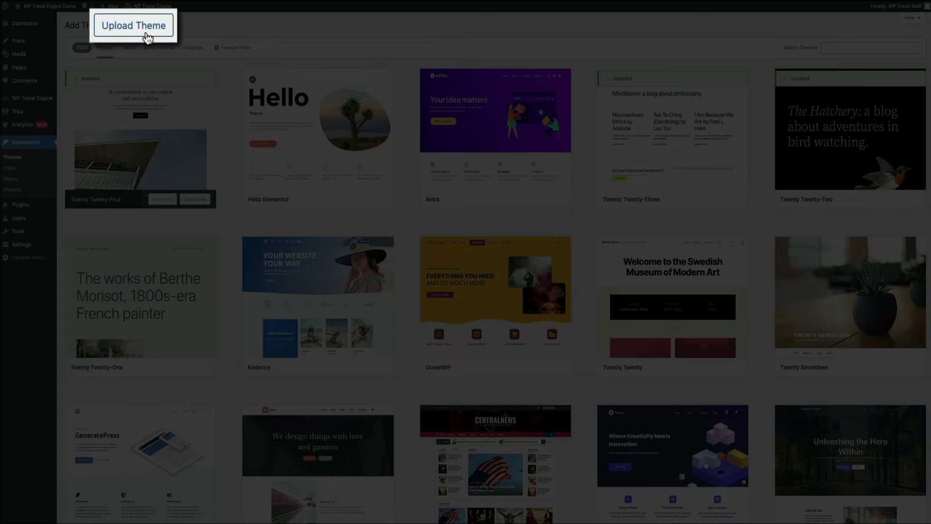
{"action": "left_click", "coordinate": [139, 30]}
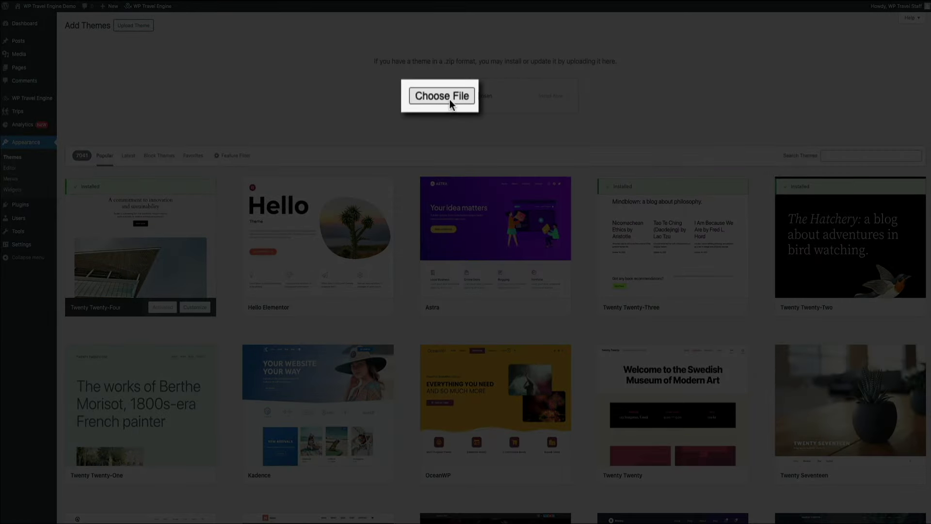
{"action": "left_click", "coordinate": [443, 97]}
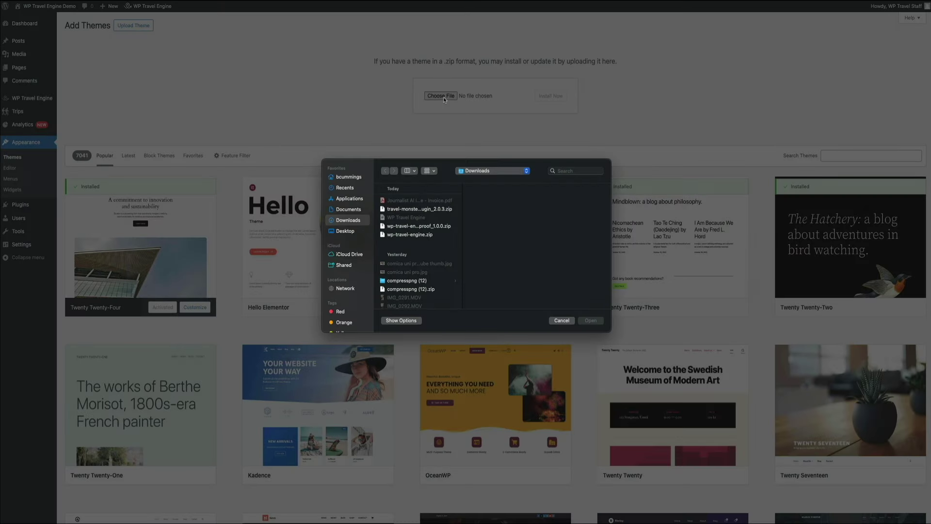
{"action": "left_click", "coordinate": [410, 210]}
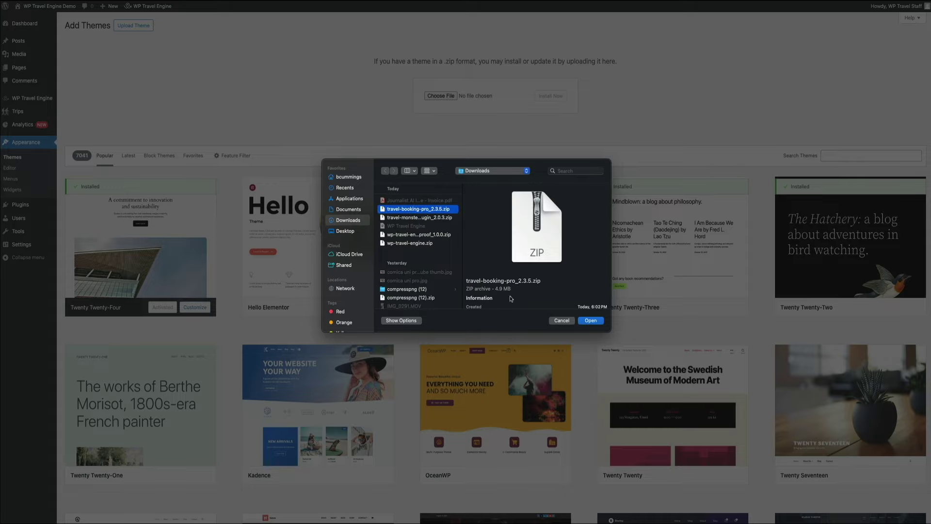
{"action": "left_click", "coordinate": [592, 321]}
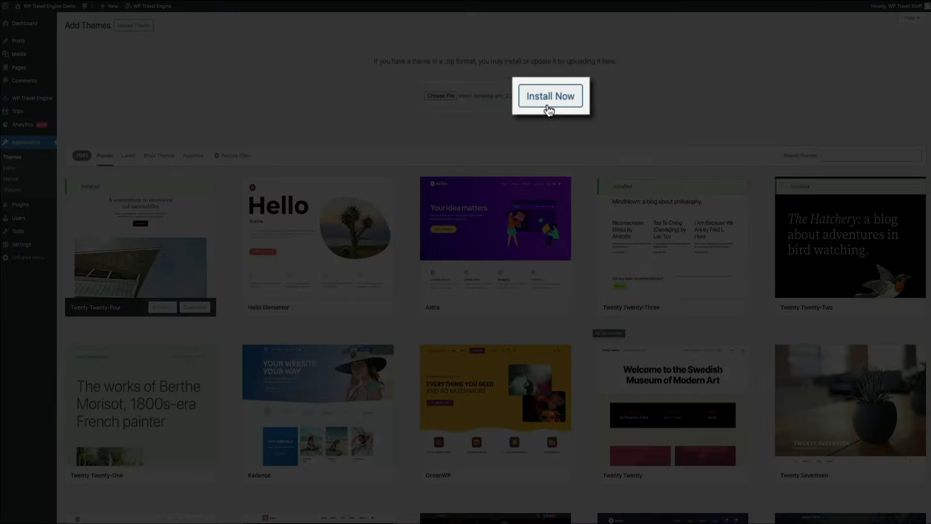
{"action": "left_click", "coordinate": [548, 101]}
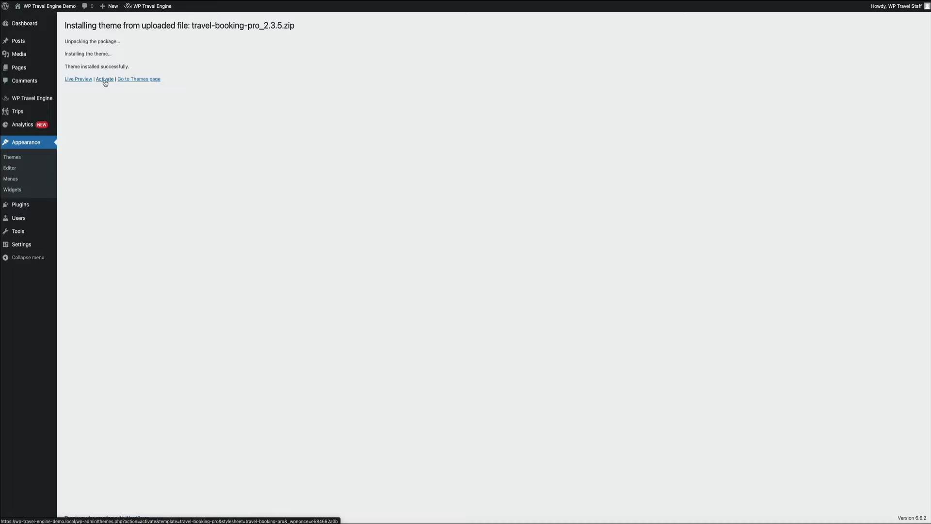
{"action": "left_click", "coordinate": [105, 80]}
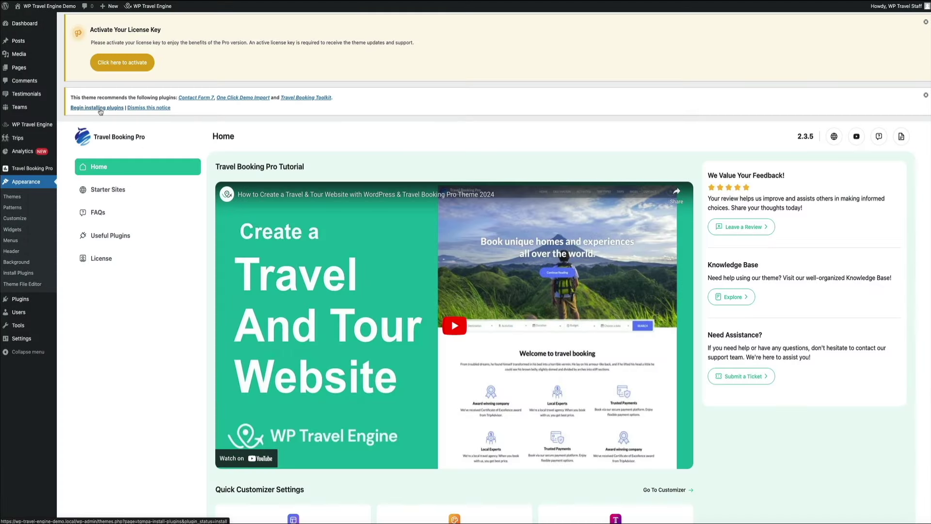
- Install the theme's recommended plugins Contact Form 7, One Click Demo Import and Travel Booking Toolkit in bulk
{"action": "left_click", "coordinate": [100, 108]}
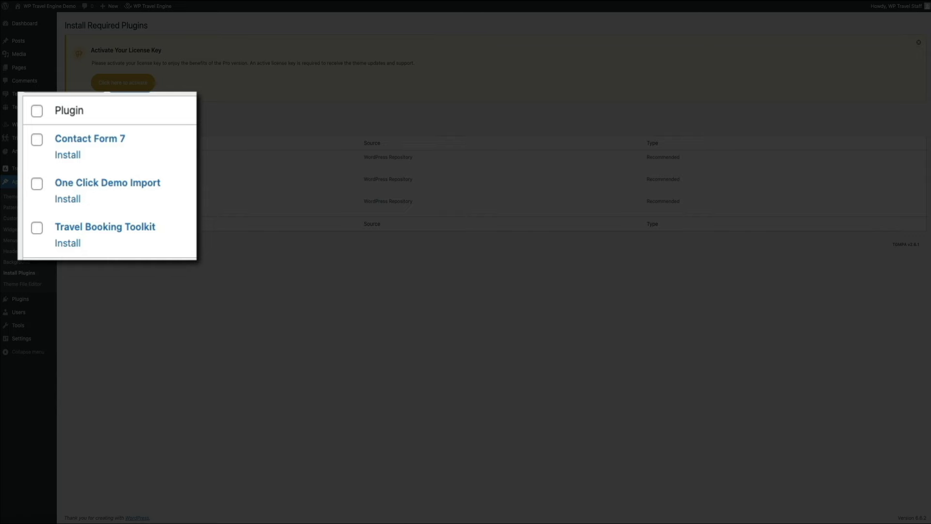
{"action": "left_click", "coordinate": [37, 111]}
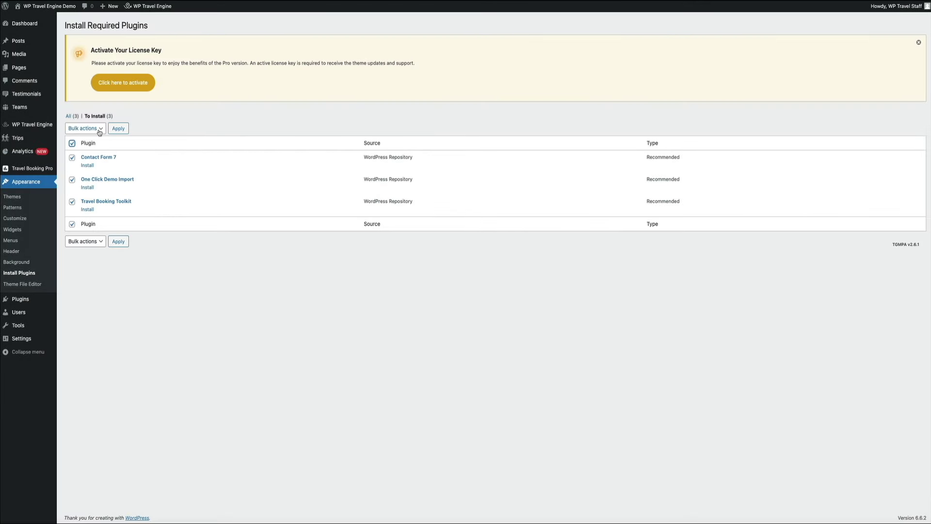
{"action": "left_click", "coordinate": [100, 130]}
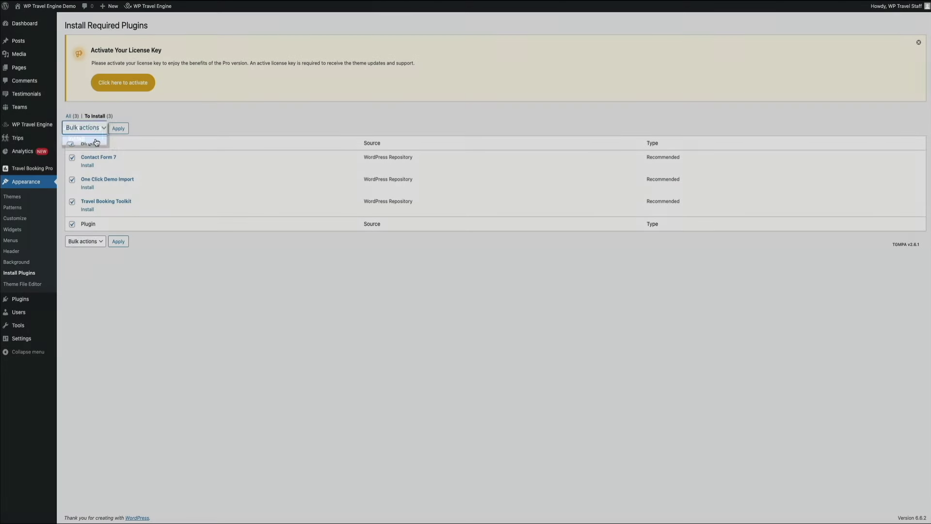
{"action": "left_click", "coordinate": [94, 140]}
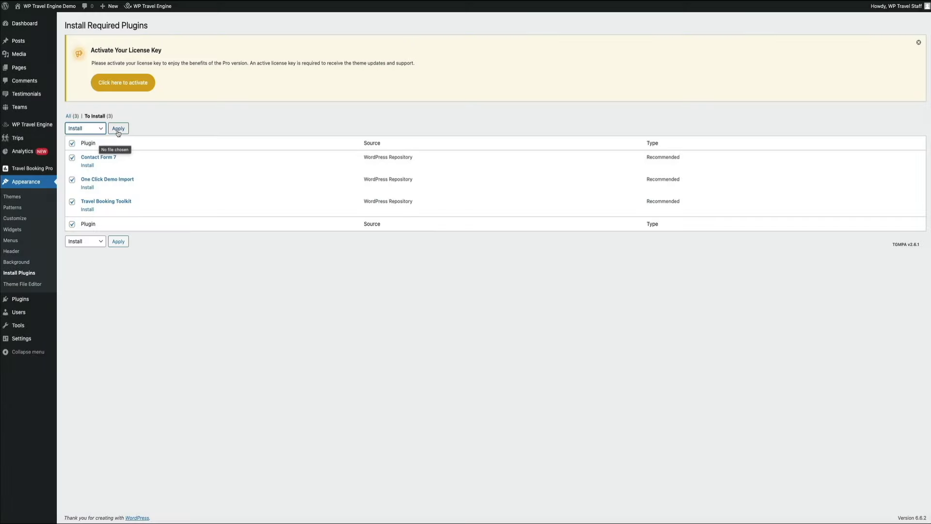
{"action": "left_click", "coordinate": [118, 130]}
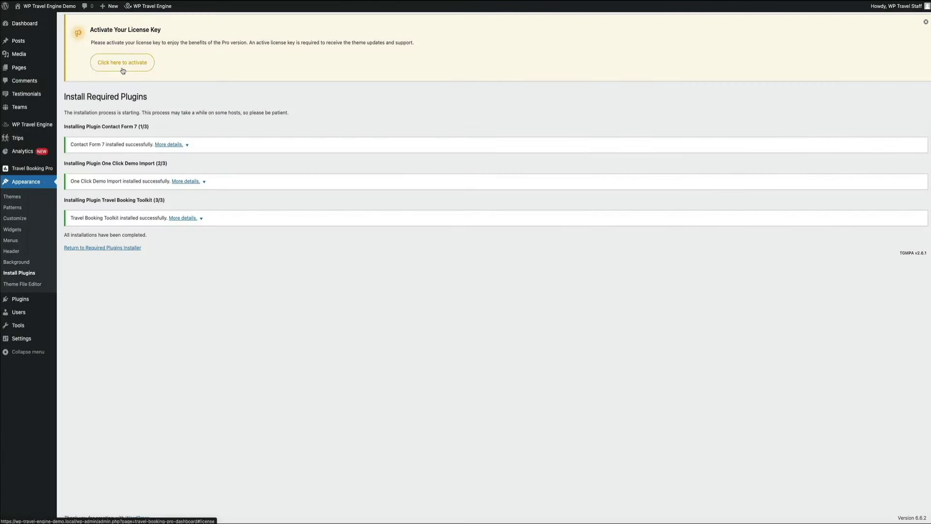
- Copy the license key from the active plan in the WP Travel Engine account and activate the Travel Booking Pro license with it
{"action": "left_click", "coordinate": [122, 71]}
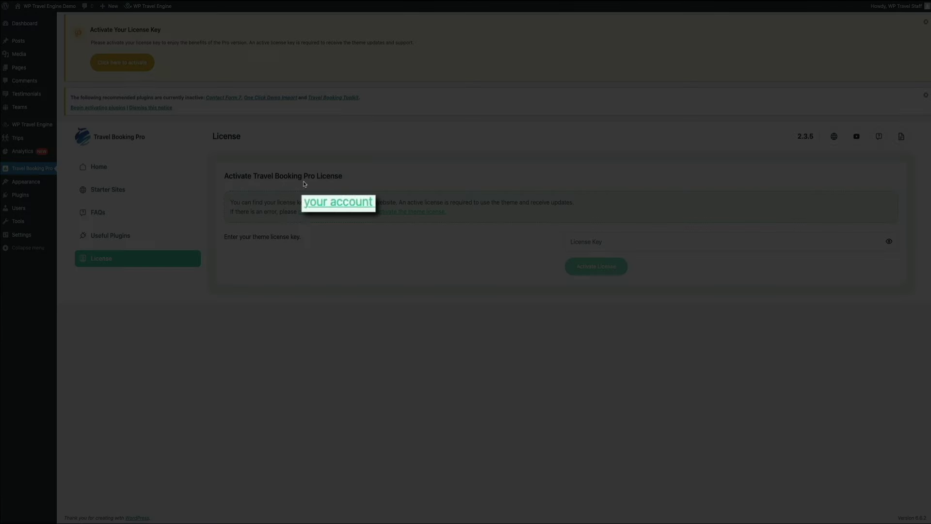
{"action": "left_click", "coordinate": [341, 206]}
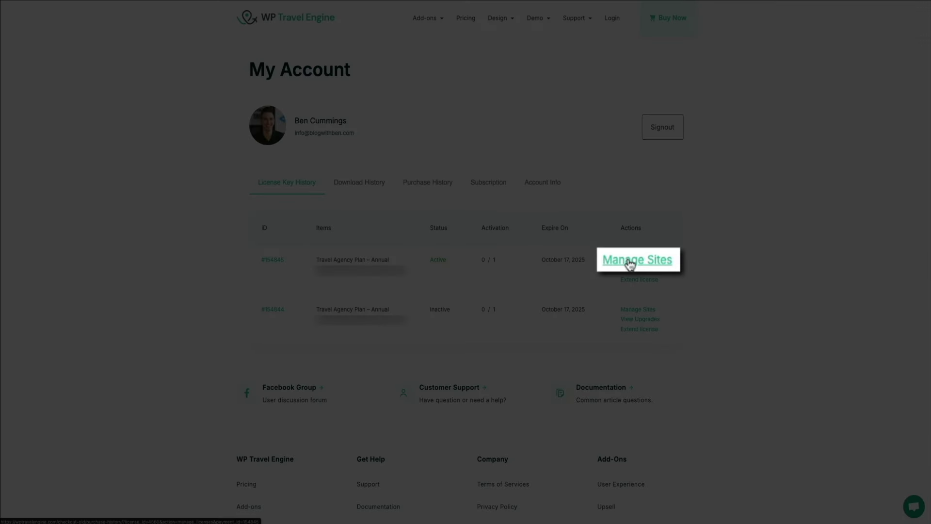
{"action": "left_click", "coordinate": [631, 260]}
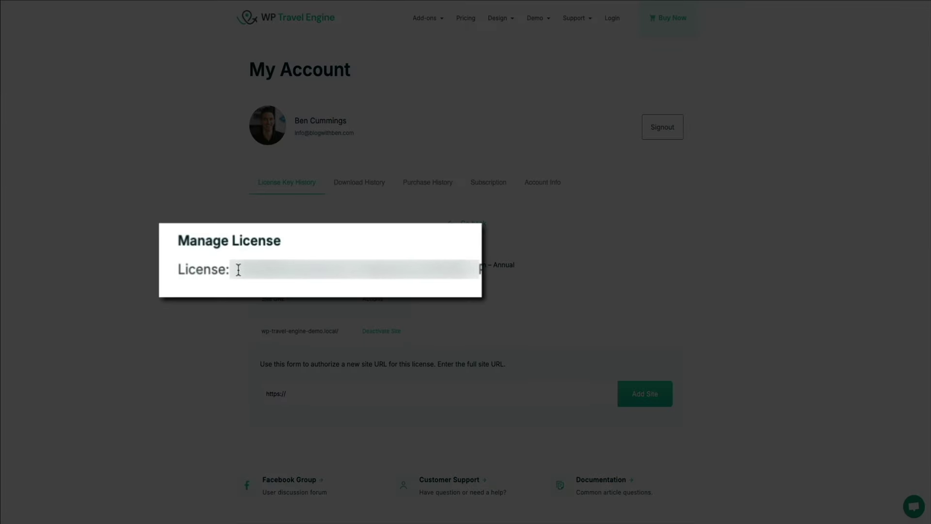
{"action": "left_click_drag", "start_coordinate": [238, 270], "coordinate": [613, 271]}
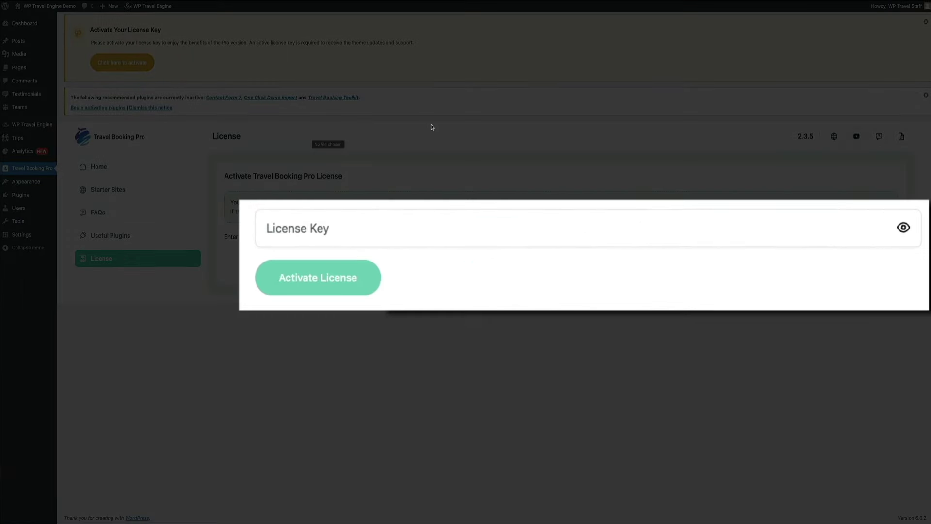
{"action": "left_click", "coordinate": [306, 228]}
{"action": "key", "text": "ctrl+v"}
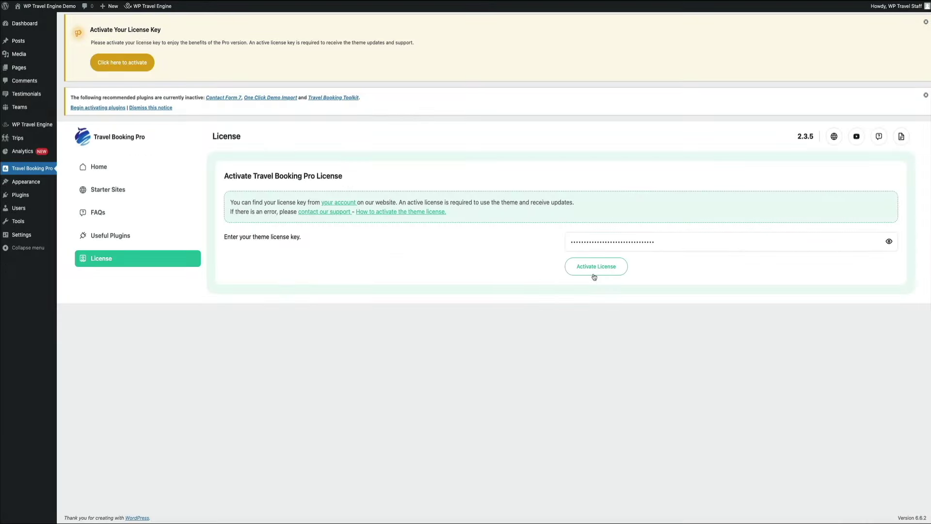
{"action": "left_click", "coordinate": [595, 272]}
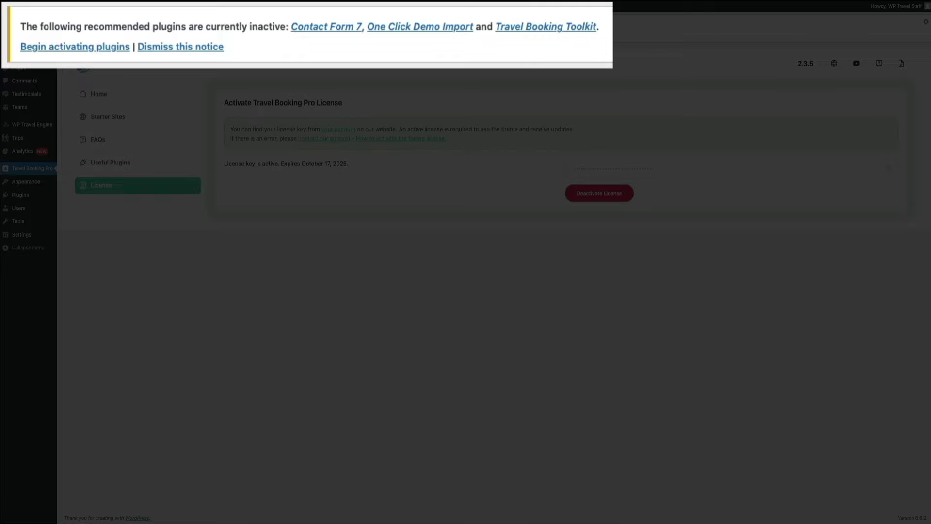
- Activate the recommended plugins Contact Form 7, One Click Demo Import and Travel Booking Toolkit in bulk
{"action": "left_click", "coordinate": [75, 52]}
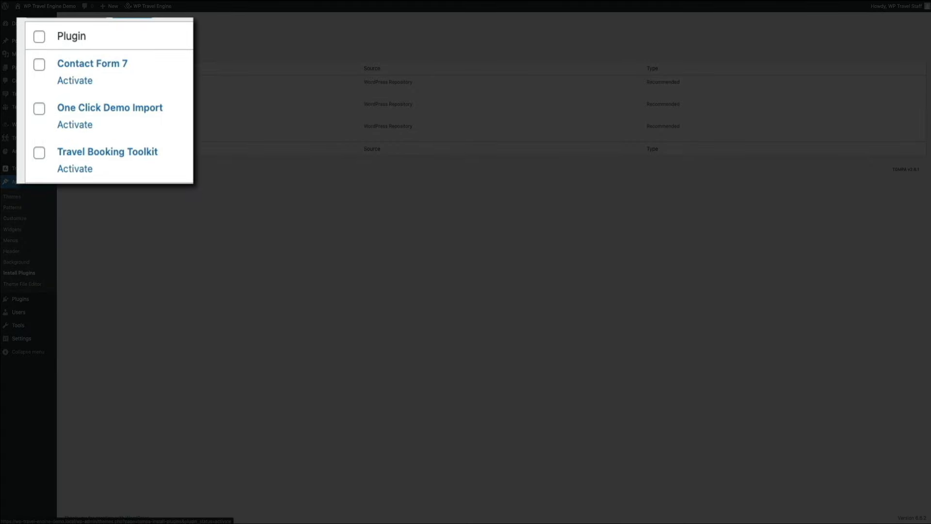
{"action": "left_click", "coordinate": [40, 38]}
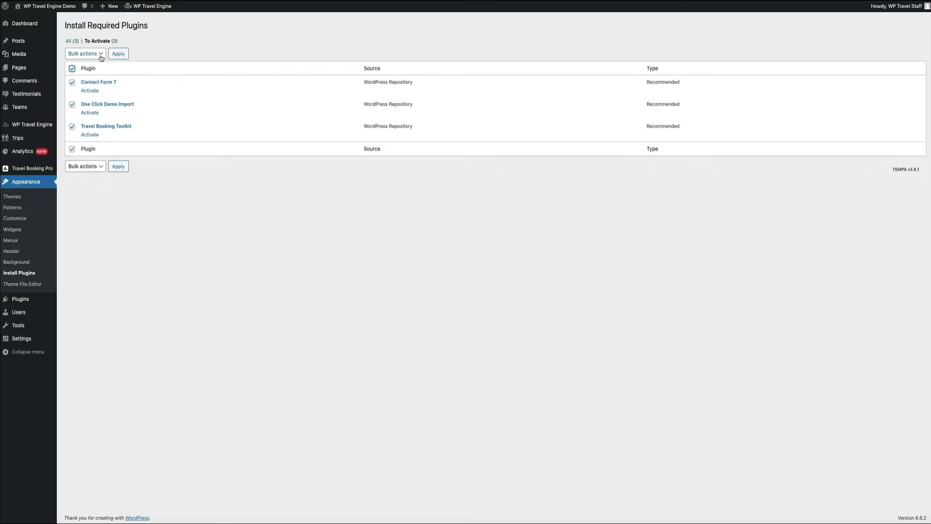
{"action": "left_click", "coordinate": [83, 52]}
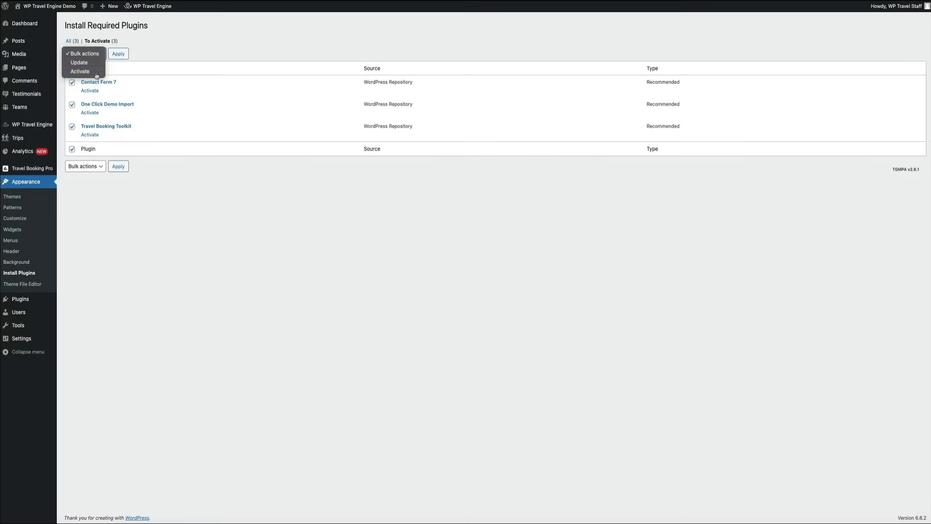
{"action": "left_click", "coordinate": [96, 72]}
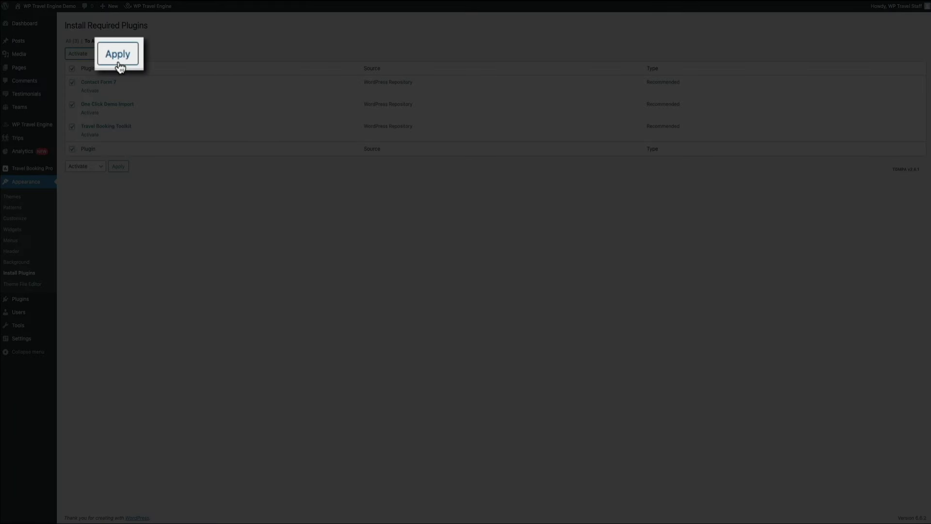
{"action": "left_click", "coordinate": [119, 57]}
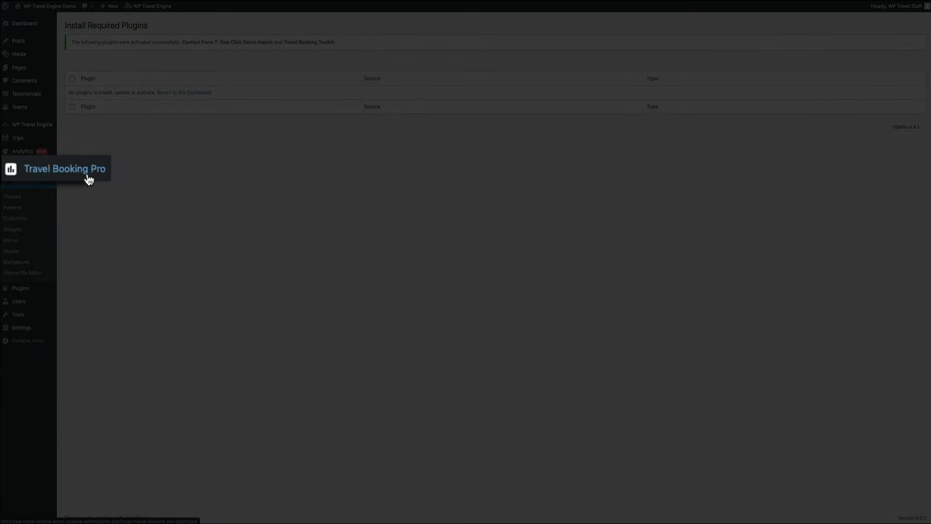
- Download the WP Travel Engine - Group Discount add-on recommended on the Travel Booking Pro dashboard and save the file
{"action": "left_click", "coordinate": [30, 165]}
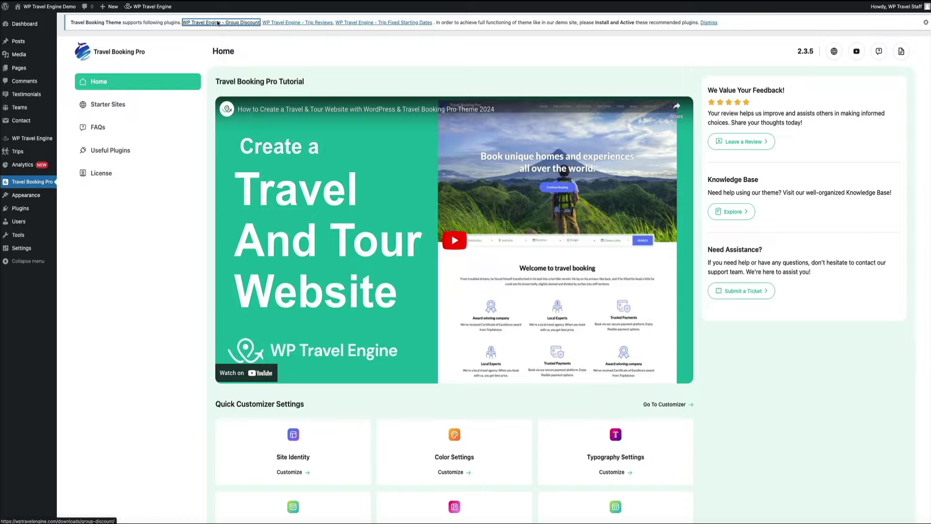
{"action": "left_click", "coordinate": [216, 23]}
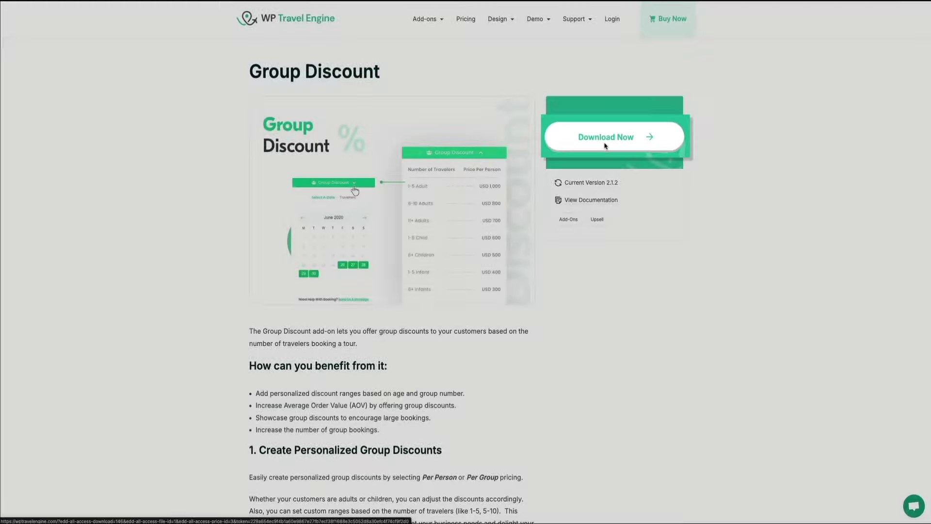
{"action": "left_click", "coordinate": [598, 142]}
{"action": "left_click", "coordinate": [592, 321]}
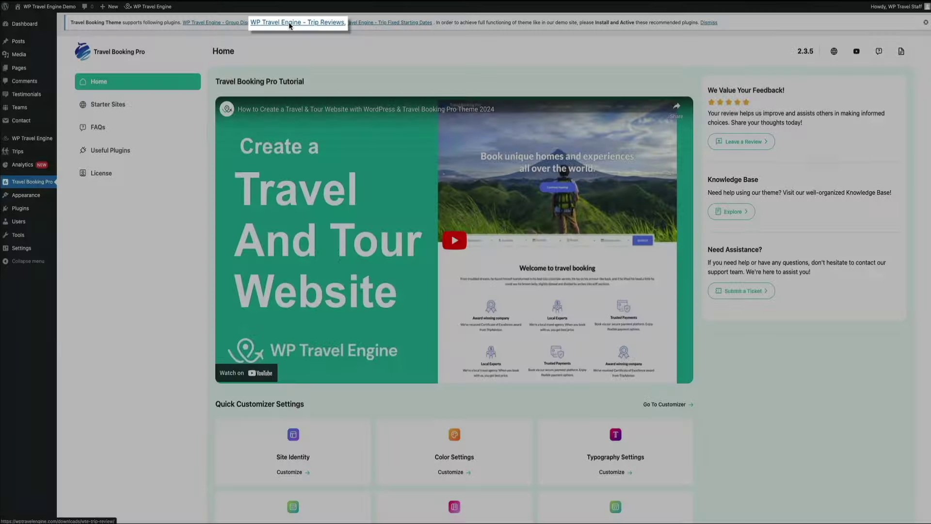
- Download the recommended Trip Reviews and Trip Fixed Starting Dates add-ons and save both files to Downloads
{"action": "left_click", "coordinate": [291, 24]}
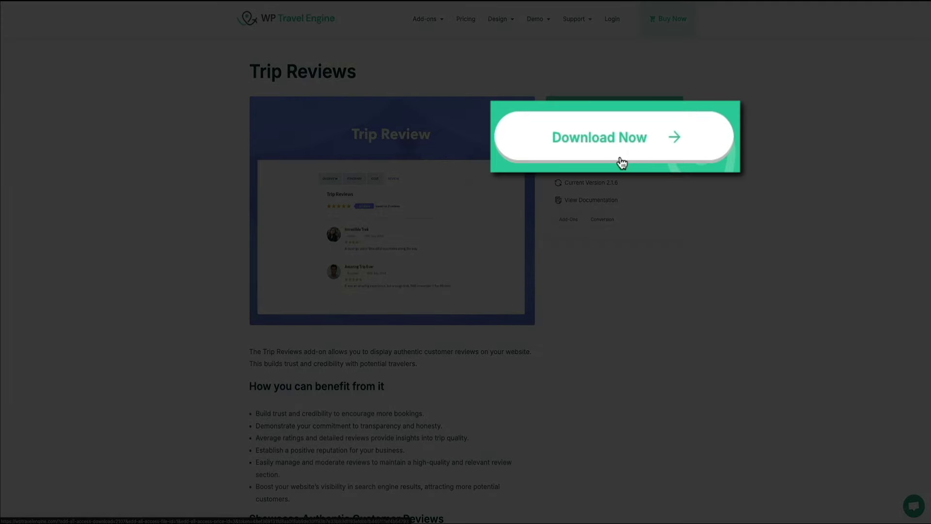
{"action": "left_click", "coordinate": [618, 146]}
{"action": "left_click", "coordinate": [600, 322]}
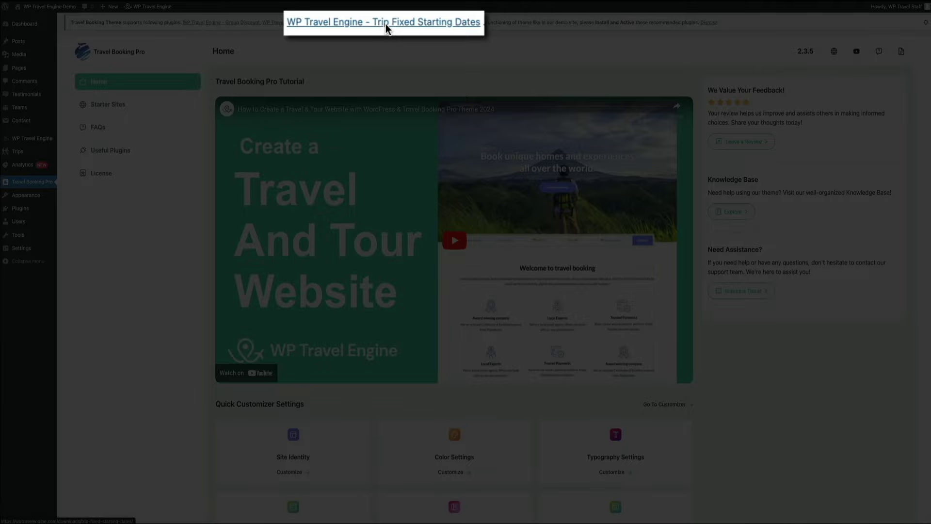
{"action": "left_click", "coordinate": [386, 24]}
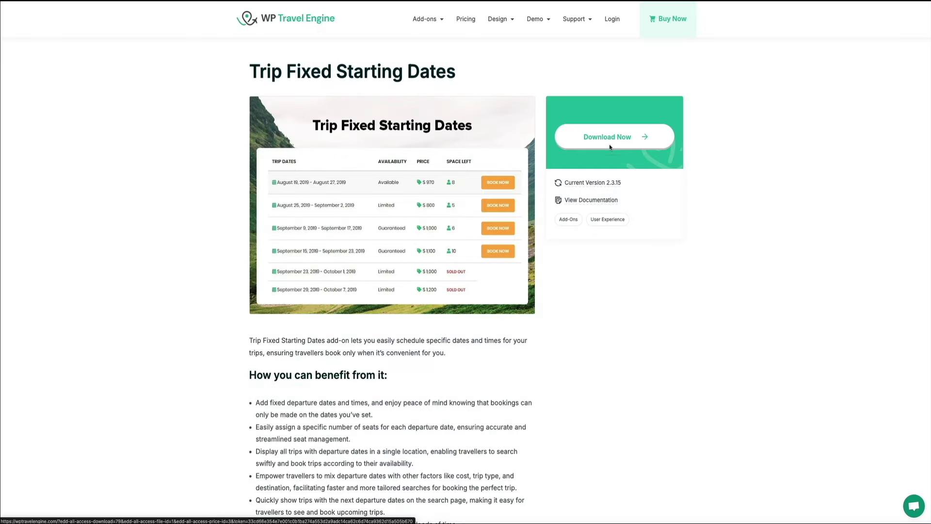
{"action": "left_click", "coordinate": [610, 144]}
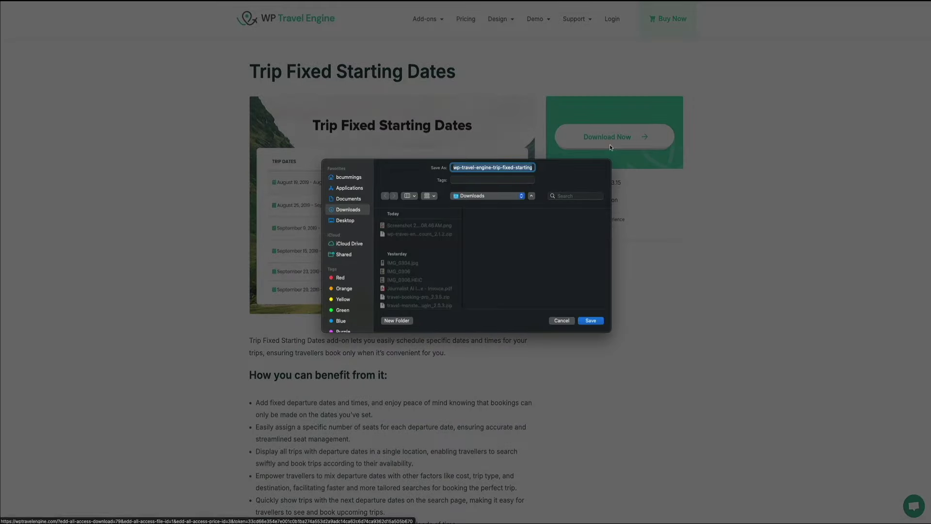
{"action": "left_click", "coordinate": [591, 322]}
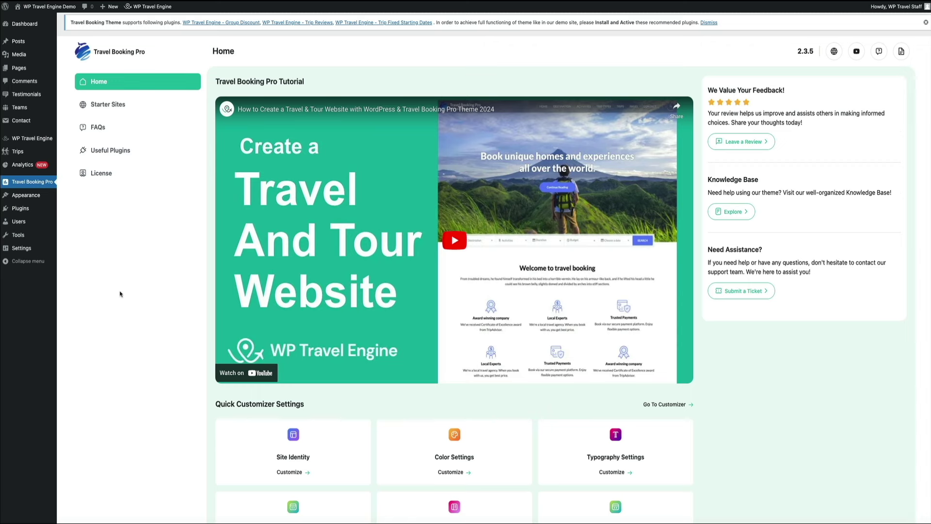
- Upload wp-travel-engine-group-discount_2.1.2.zip as a new plugin, install it and activate it
{"action": "mouse_move", "coordinate": [32, 209]}
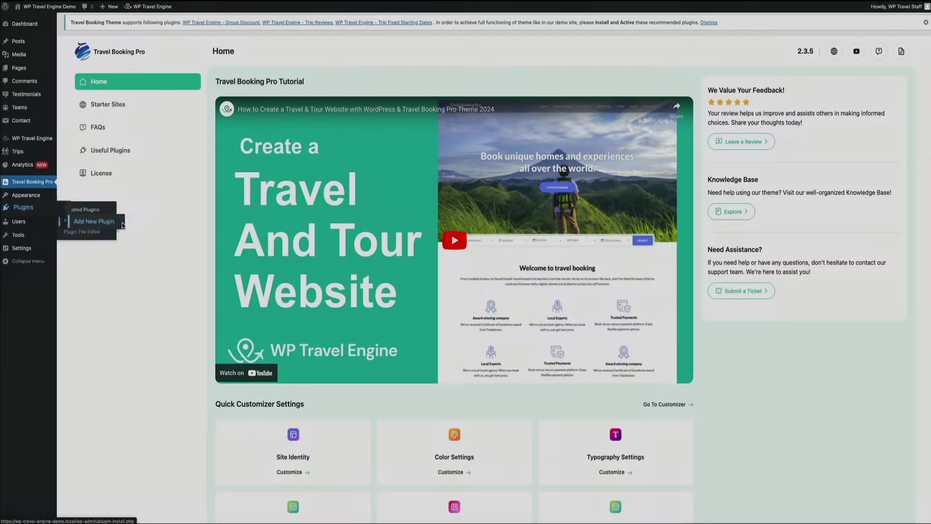
{"action": "left_click", "coordinate": [97, 223]}
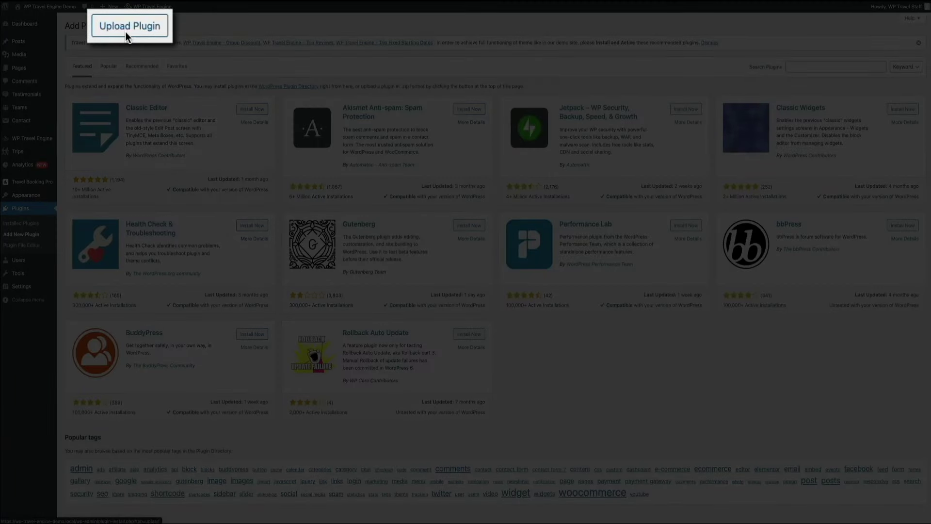
{"action": "left_click", "coordinate": [127, 29]}
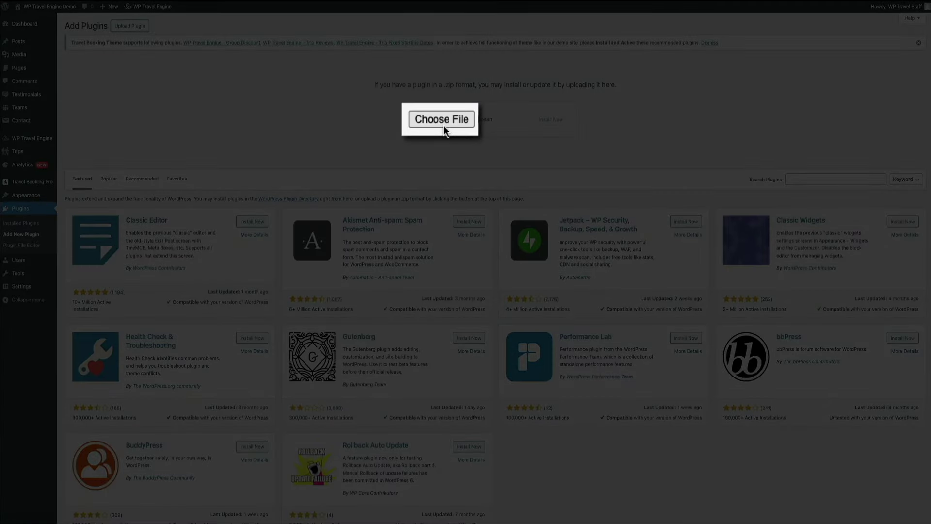
{"action": "left_click", "coordinate": [442, 122]}
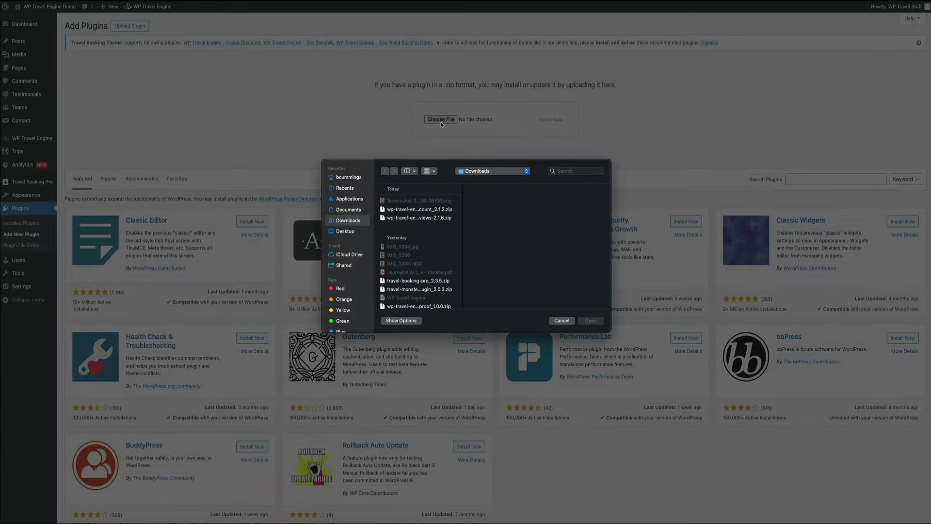
{"action": "left_click", "coordinate": [412, 210]}
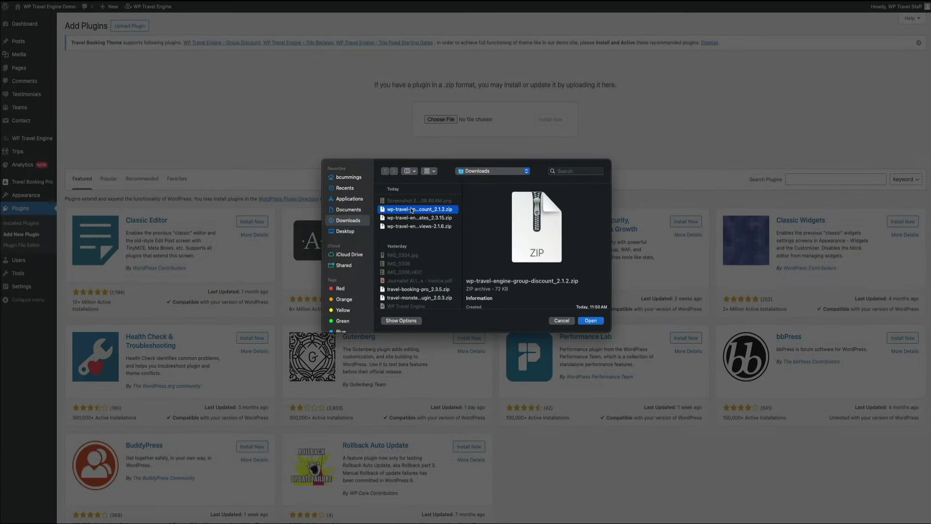
{"action": "left_click", "coordinate": [591, 321]}
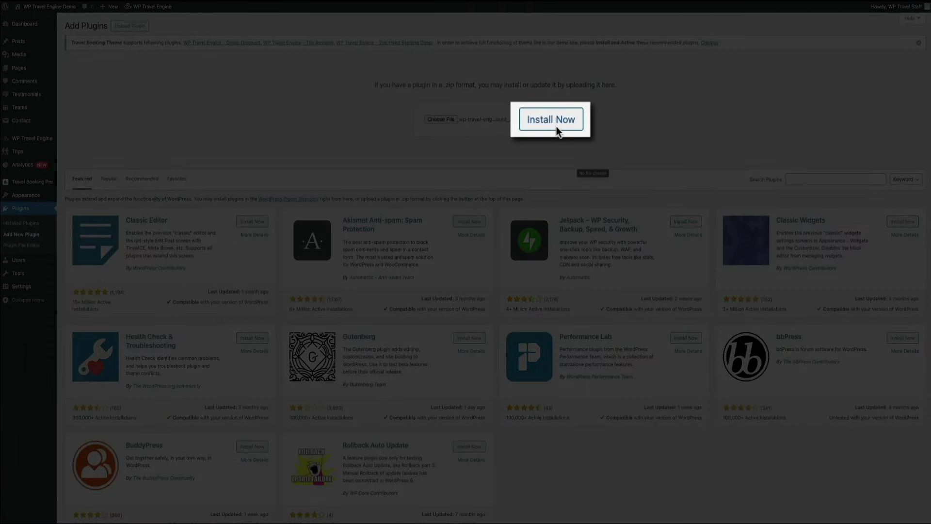
{"action": "left_click", "coordinate": [557, 127]}
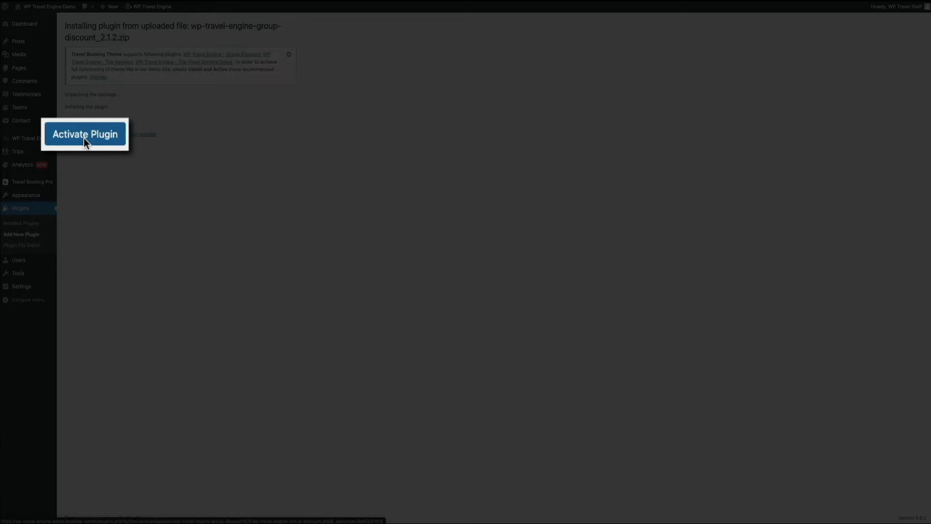
{"action": "left_click", "coordinate": [83, 138]}
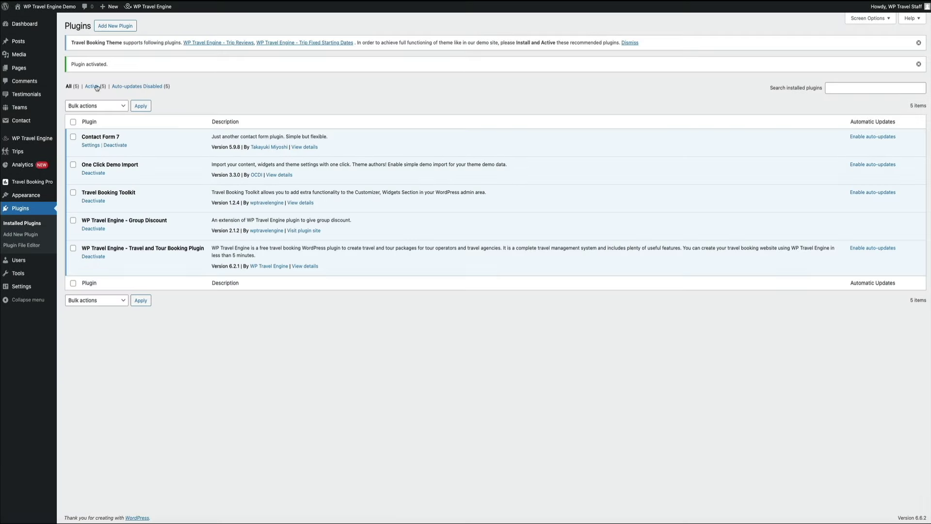
- Install and activate the downloaded add-ons wp-travel-engine-trip-fixed-starting-dates_2.3.15.zip and wp-travel-engine-trip-reviews-2.1.6.zip
{"action": "left_click", "coordinate": [115, 26]}
{"action": "left_click", "coordinate": [129, 26]}
{"action": "left_click", "coordinate": [439, 119]}
{"action": "left_click", "coordinate": [419, 217]}
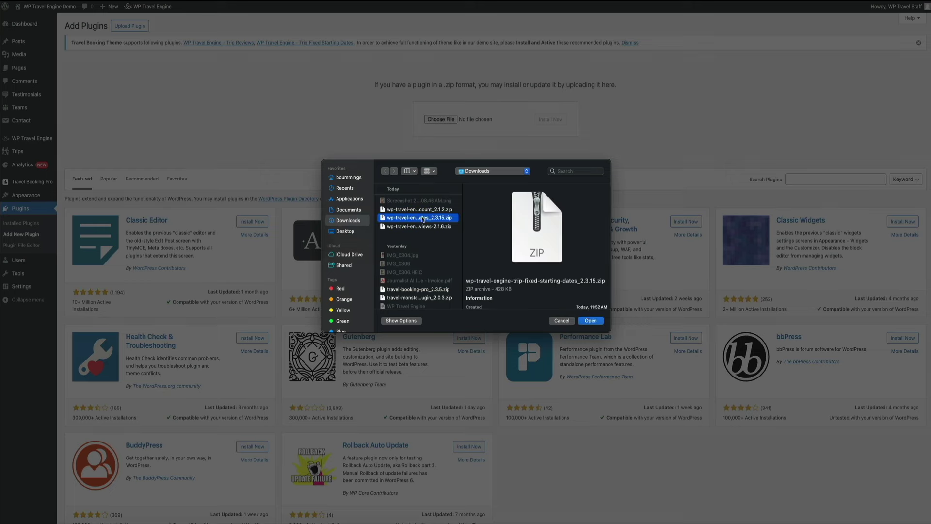
{"action": "double_click", "coordinate": [423, 218]}
{"action": "left_click", "coordinate": [551, 120]}
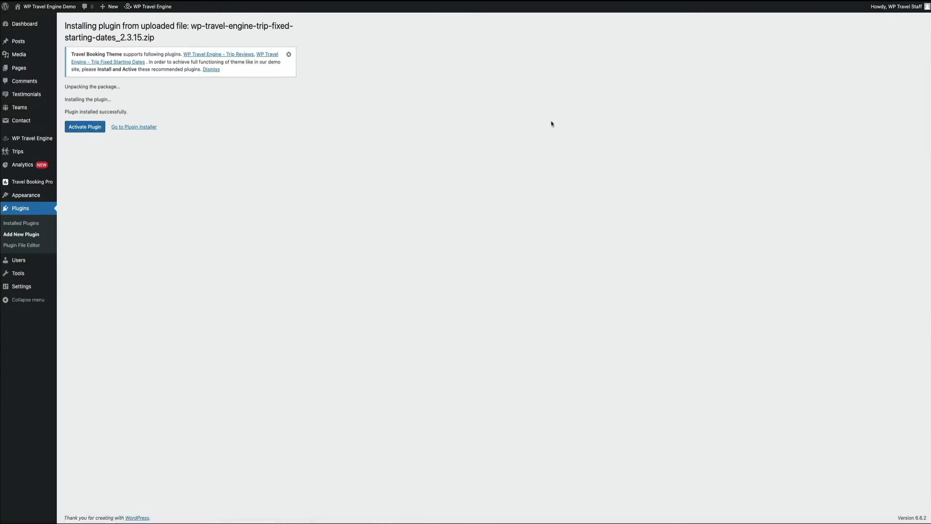
{"action": "left_click", "coordinate": [83, 128]}
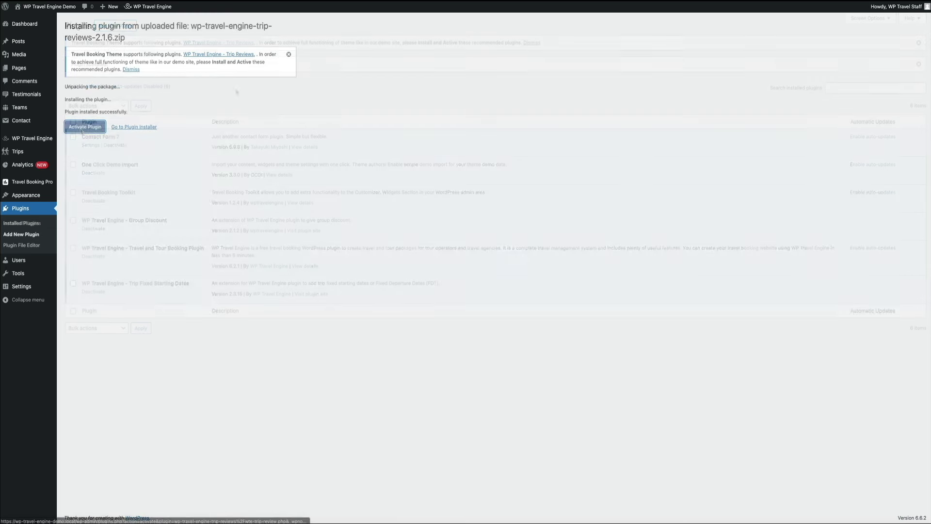
{"action": "left_click", "coordinate": [84, 127]}
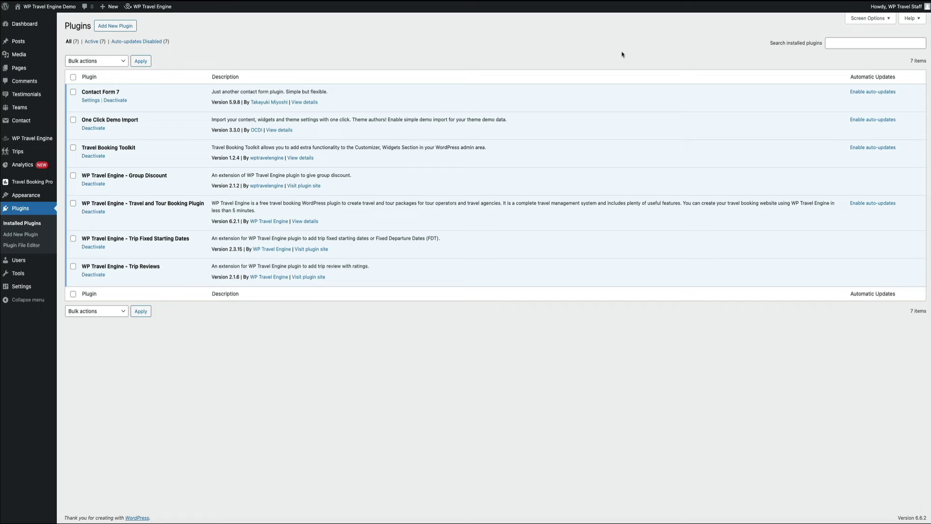
- Open the add-on license page and get the license key of the active Travel Agency Plan from the WP Travel Engine account
{"action": "mouse_move", "coordinate": [48, 139]}
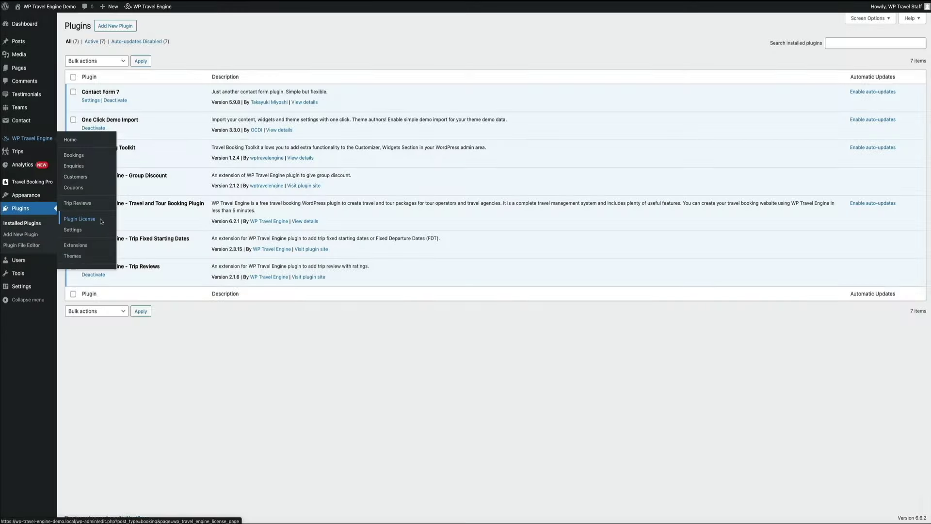
{"action": "left_click", "coordinate": [79, 219]}
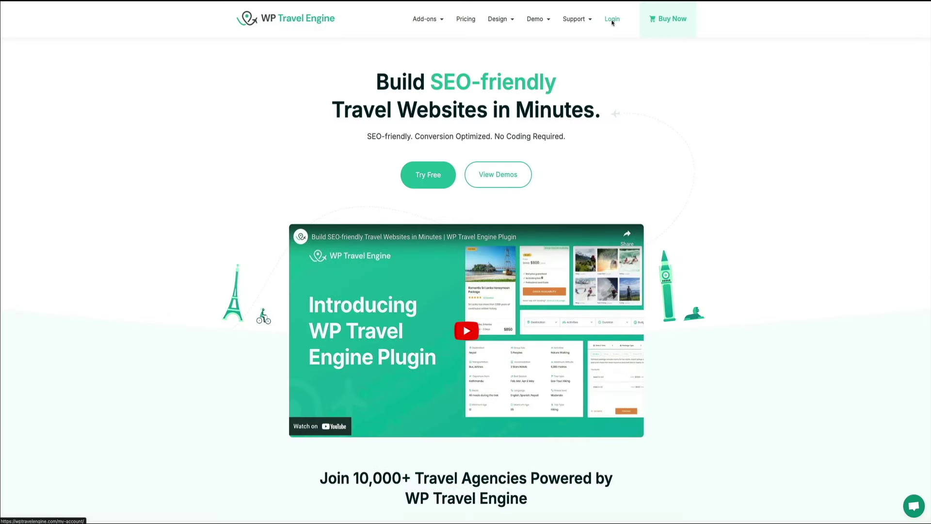
{"action": "left_click", "coordinate": [612, 20]}
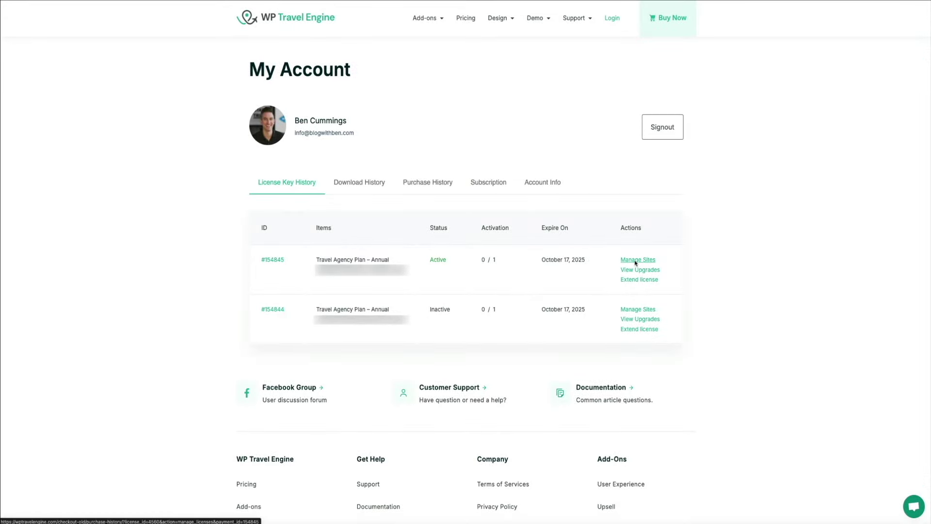
{"action": "left_click", "coordinate": [635, 263]}
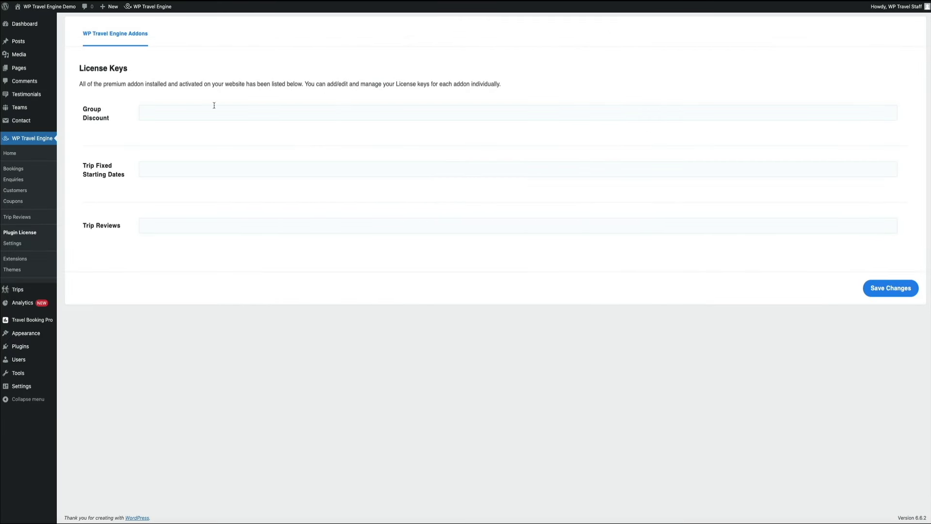
- Paste the license key for the Group Discount, Trip Fixed Starting Dates and Trip Reviews add-ons and save the changes
{"action": "left_click", "coordinate": [161, 114]}
{"action": "key", "text": "ctrl+v"}
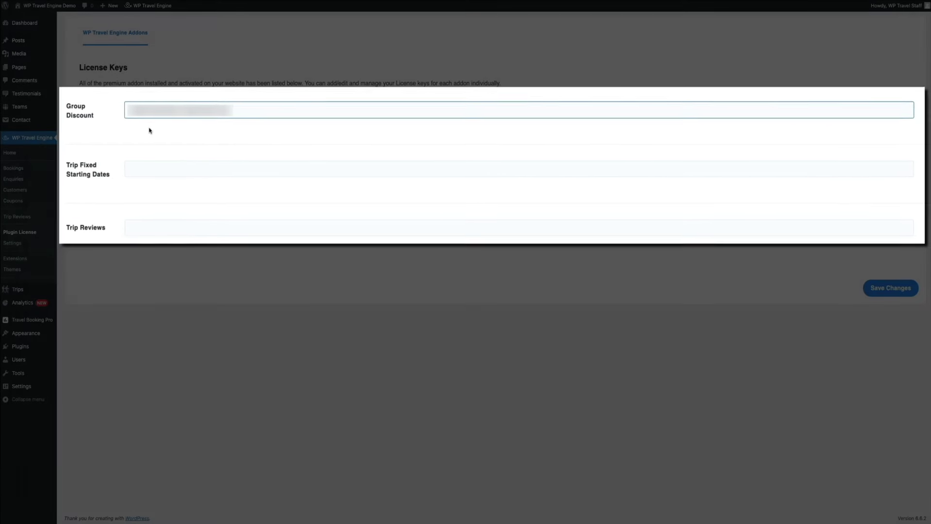
{"action": "left_click", "coordinate": [149, 167]}
{"action": "key", "text": "ctrl+v"}
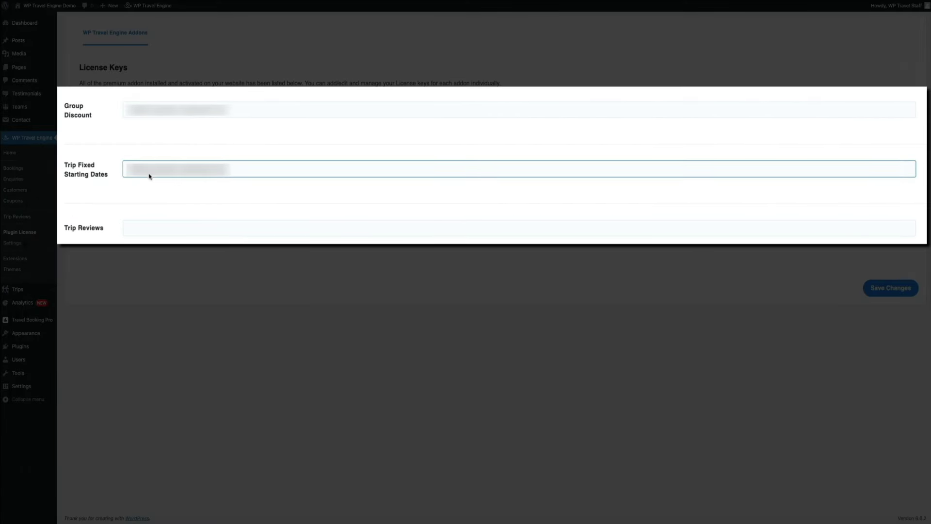
{"action": "left_click", "coordinate": [140, 232]}
{"action": "key", "text": "ctrl+v"}
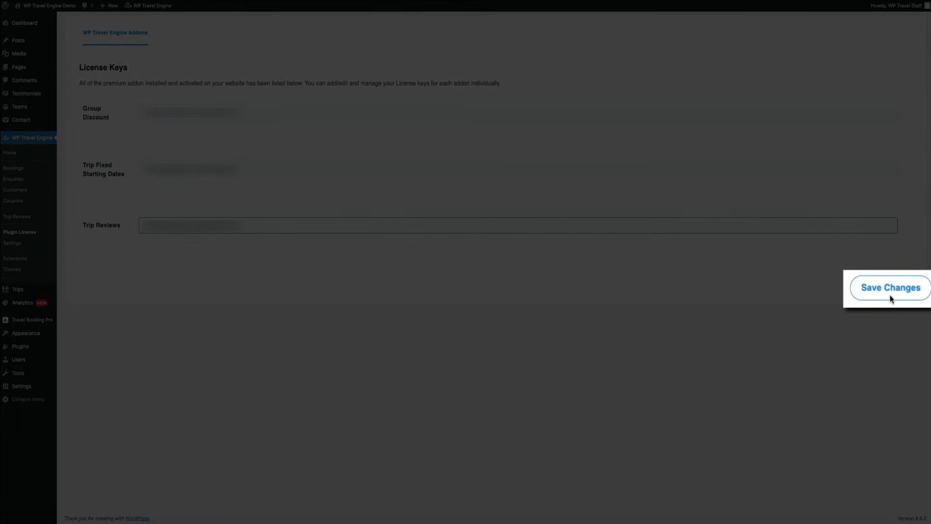
{"action": "left_click", "coordinate": [891, 297]}
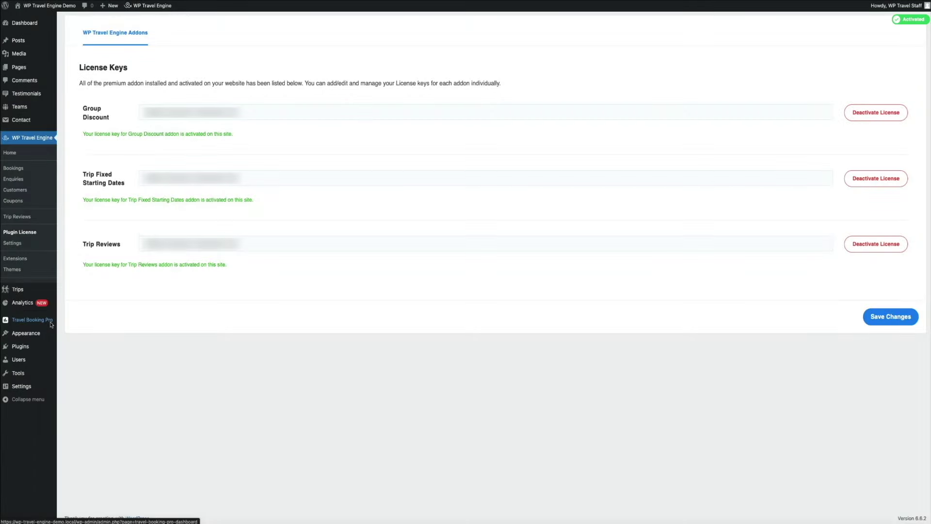
- Return to the Travel Booking Pro dashboard and open the WP Travel Engine tutorials
{"action": "left_click", "coordinate": [51, 322]}
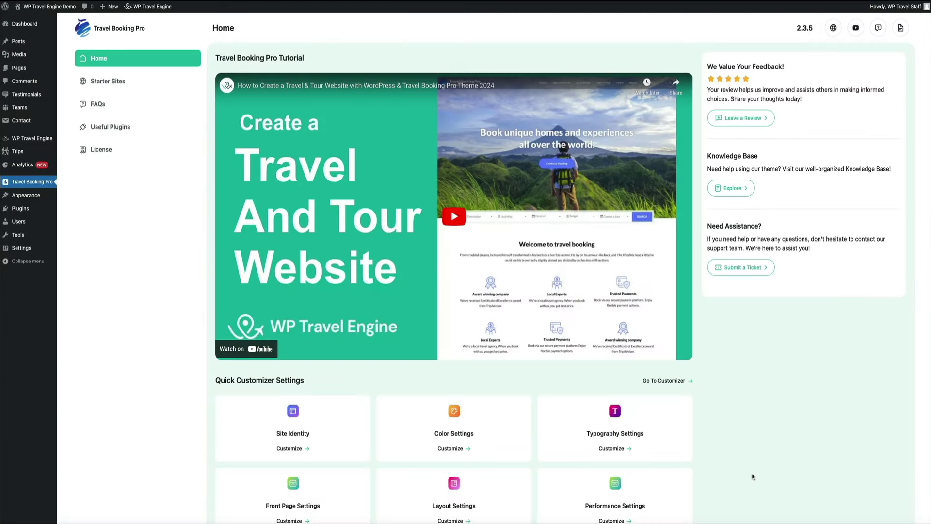
{"action": "mouse_move", "coordinate": [154, 16]}
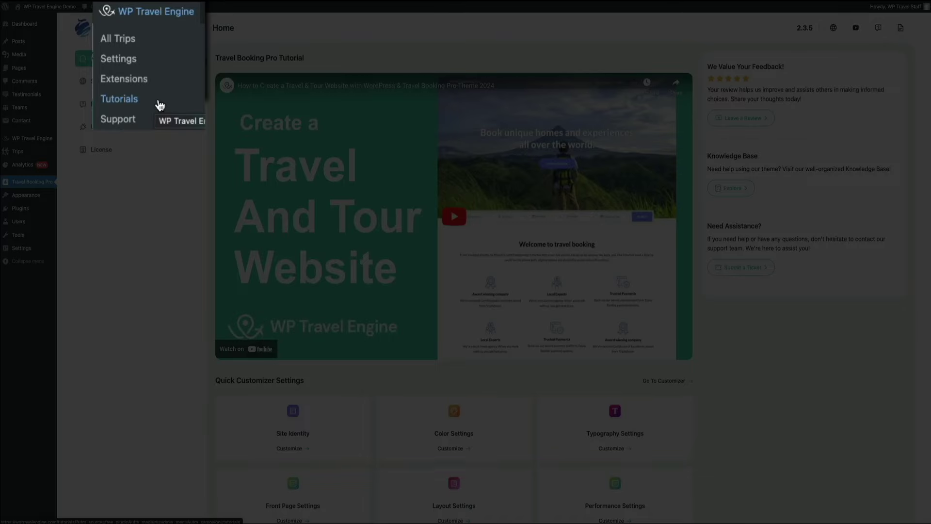
{"action": "left_click", "coordinate": [153, 52]}
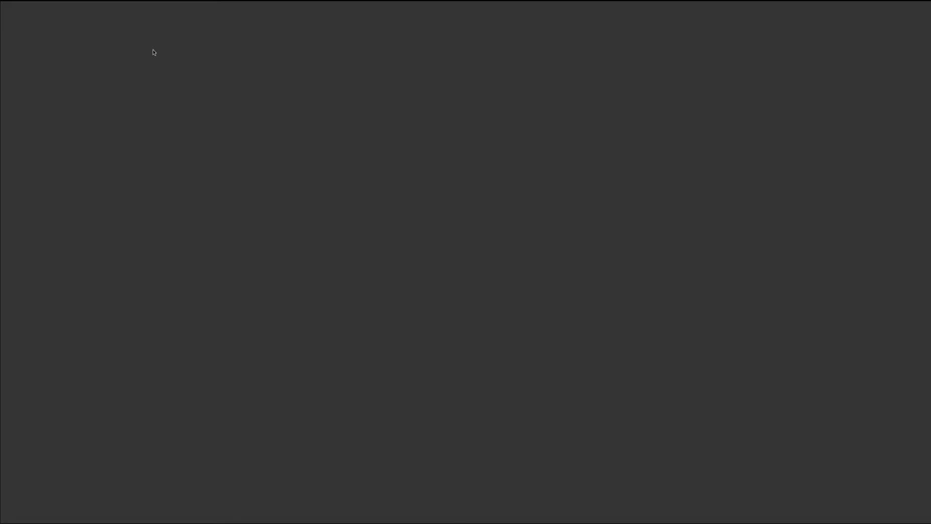
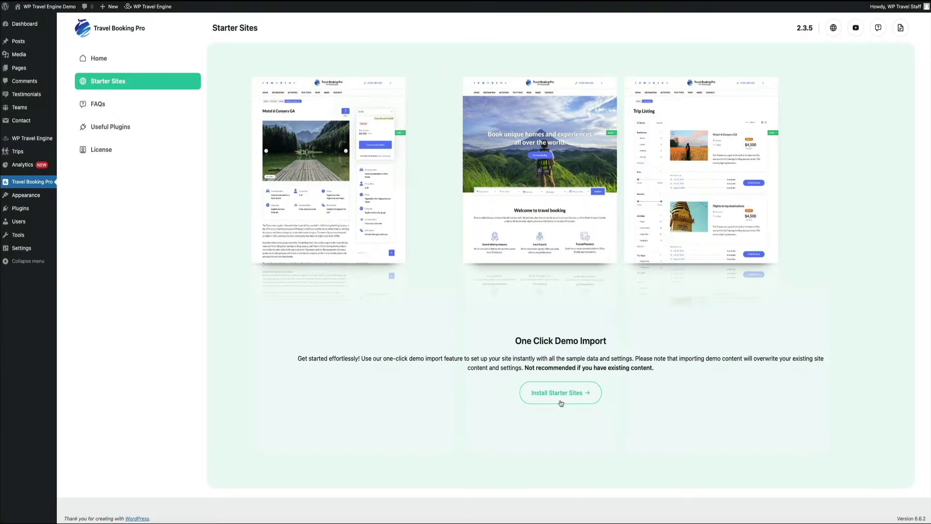
- Install and activate the Travel Booking Pro starter sites and open their import page
{"action": "left_click", "coordinate": [561, 403]}
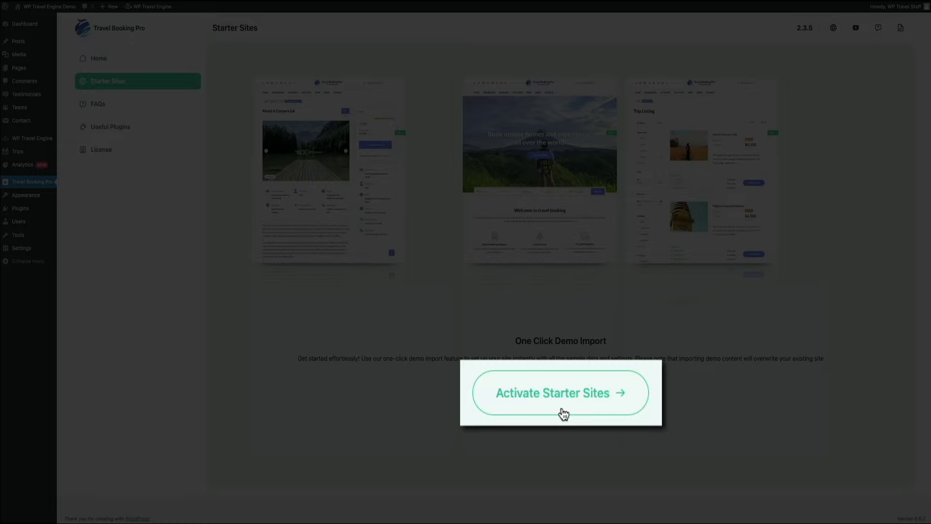
{"action": "left_click", "coordinate": [562, 411]}
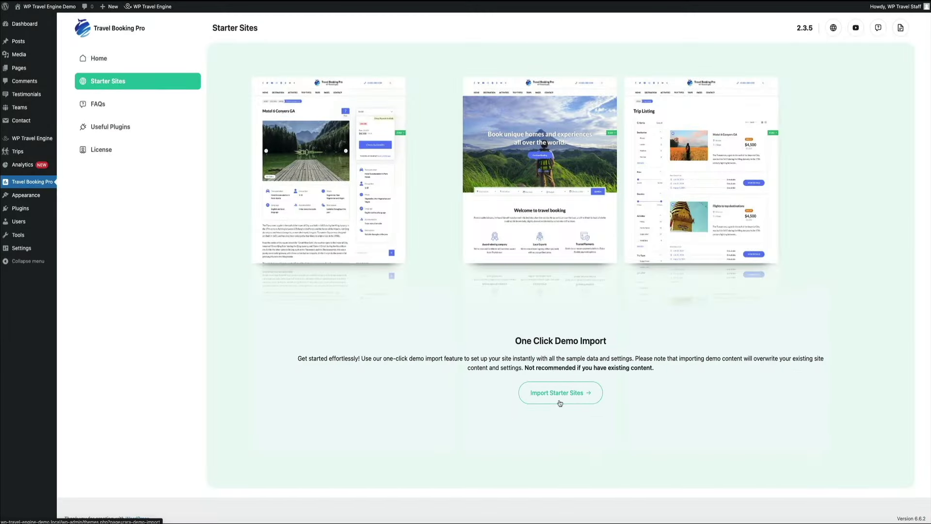
{"action": "left_click", "coordinate": [560, 403]}
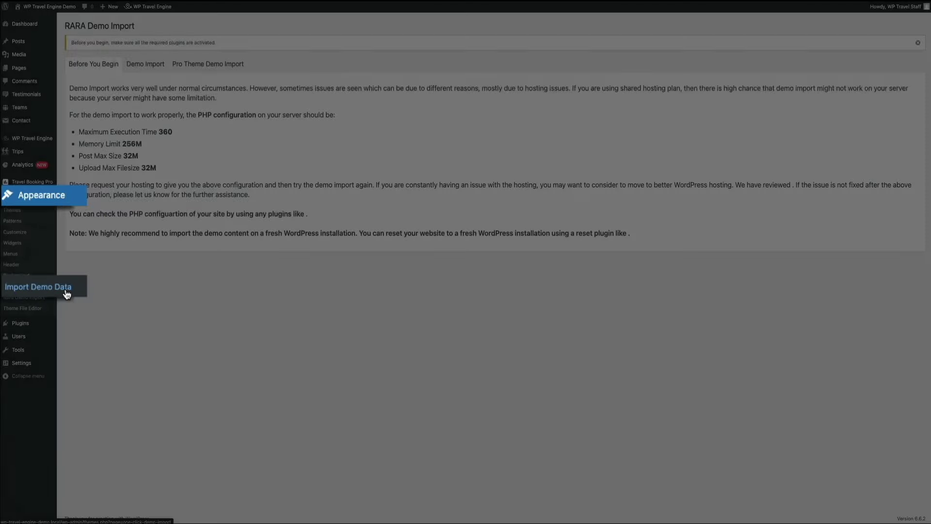
- Import the Travel Booking Pro Default Layout demo with the recommended WPForms plugin included
{"action": "left_click", "coordinate": [39, 287]}
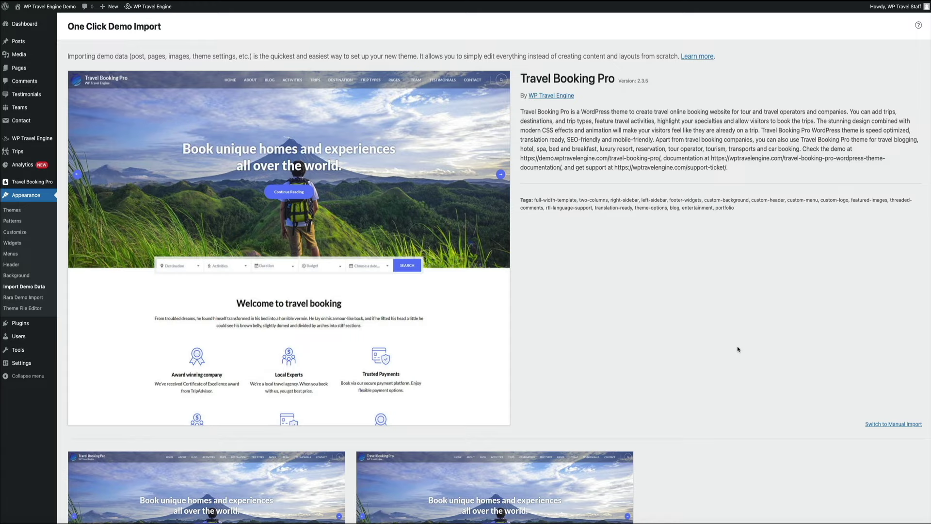
{"action": "scroll", "coordinate": [738, 350], "scroll_direction": "down", "scroll_amount": 4}
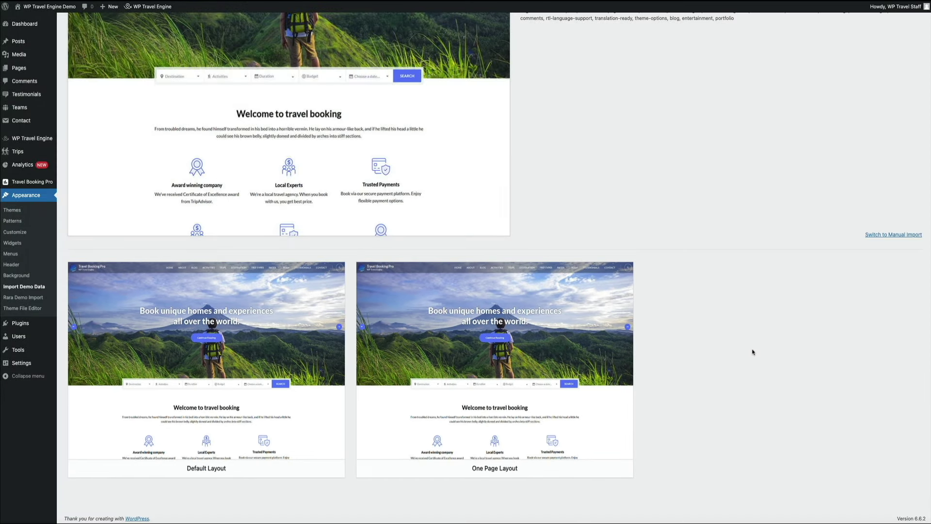
{"action": "mouse_move", "coordinate": [339, 357]}
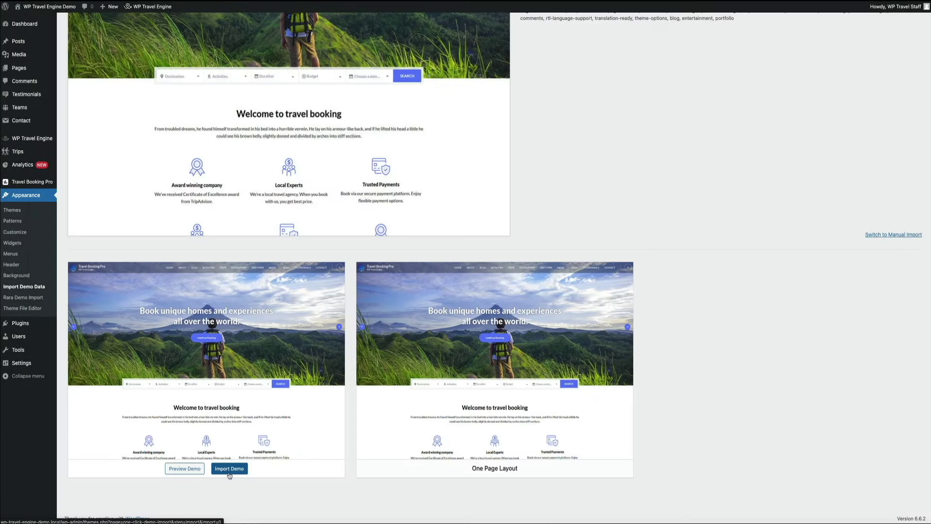
{"action": "left_click", "coordinate": [229, 468]}
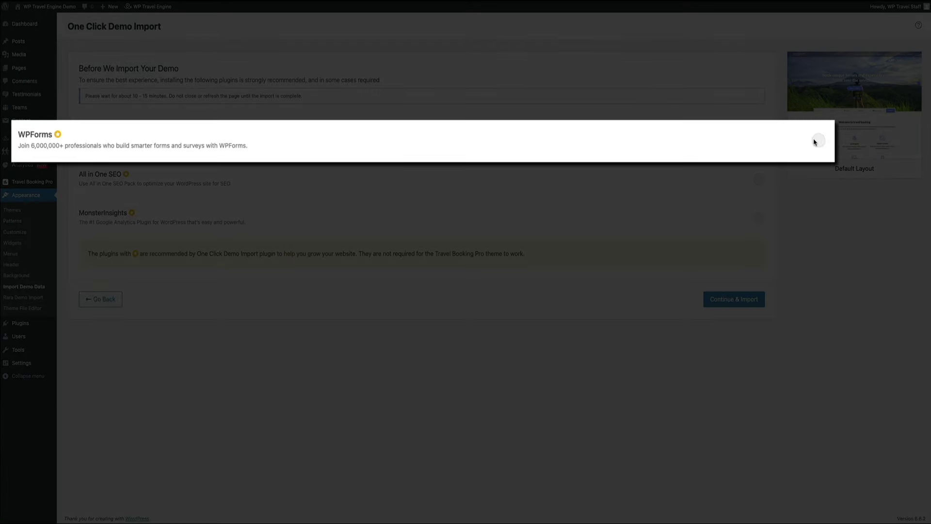
{"action": "left_click", "coordinate": [818, 140]}
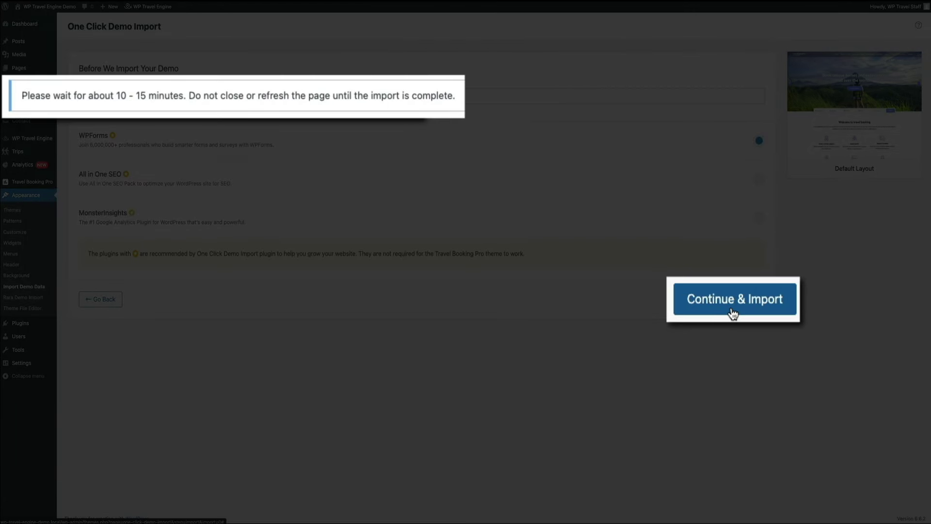
{"action": "left_click", "coordinate": [732, 309]}
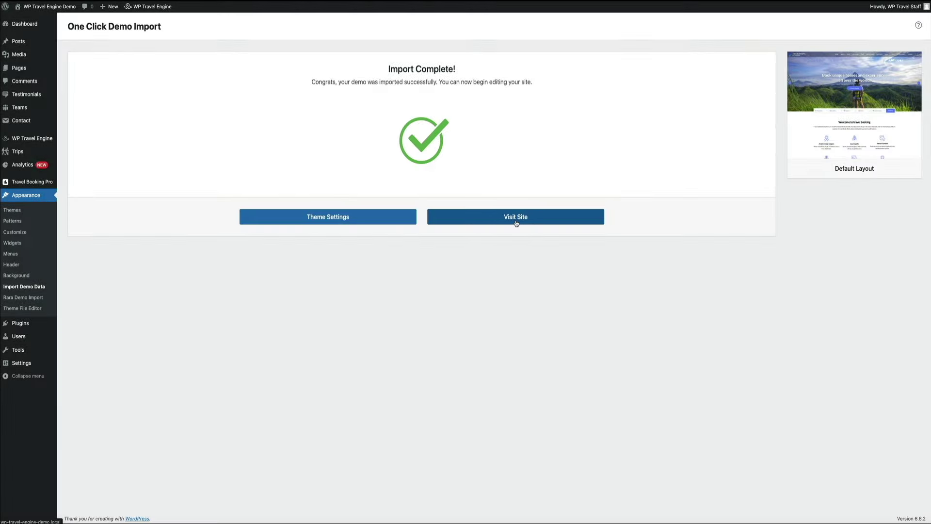
- Visit the site and examine the imported home page from the banner through the packages, featured trips and deals sections
{"action": "left_click", "coordinate": [515, 221]}
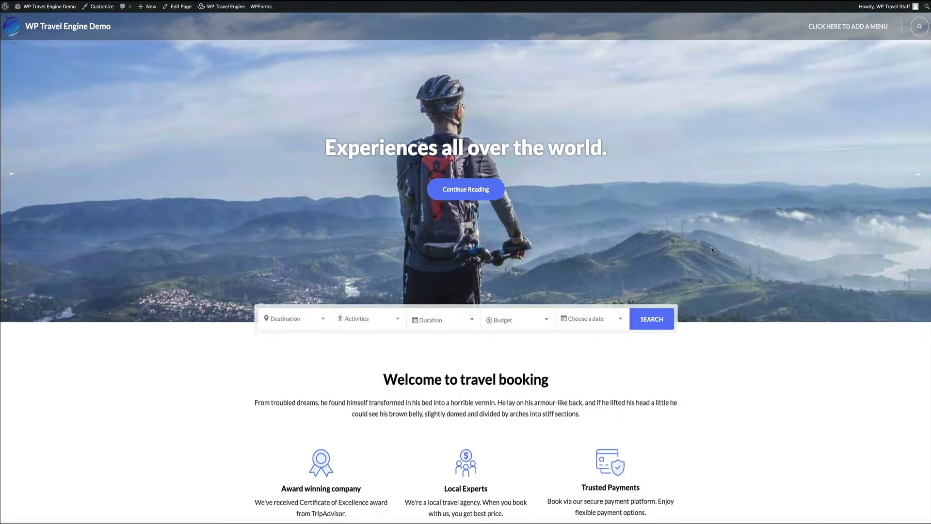
{"action": "scroll", "coordinate": [712, 250], "scroll_direction": "down", "scroll_amount": 3}
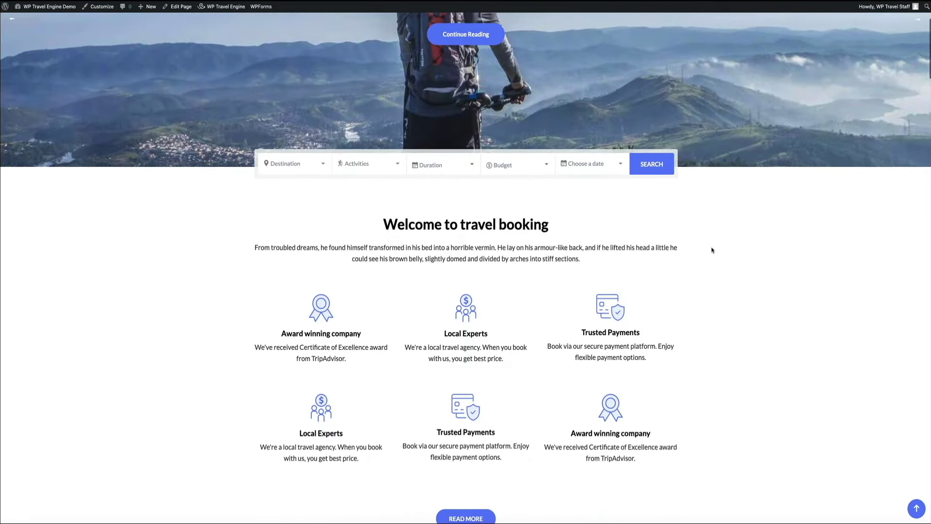
{"action": "scroll", "coordinate": [712, 250], "scroll_direction": "down", "scroll_amount": 3}
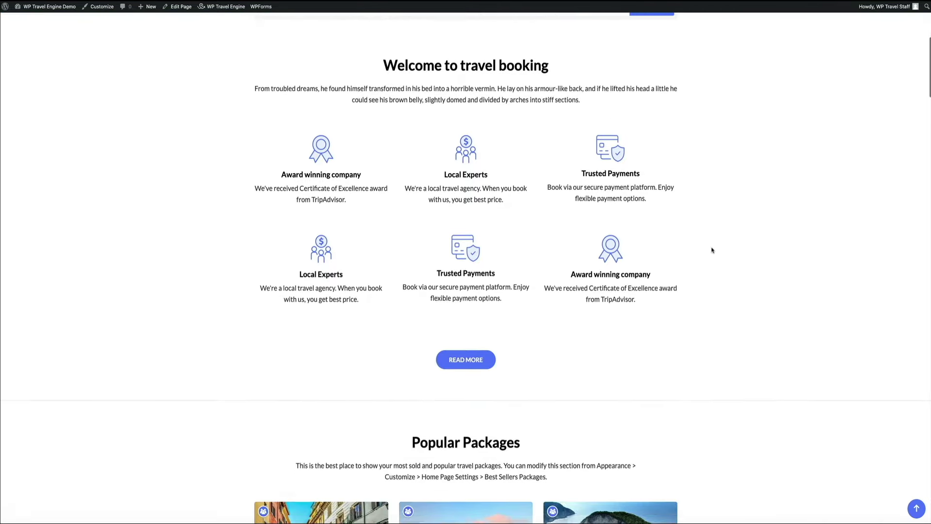
{"action": "scroll", "coordinate": [712, 249], "scroll_direction": "down", "scroll_amount": 5}
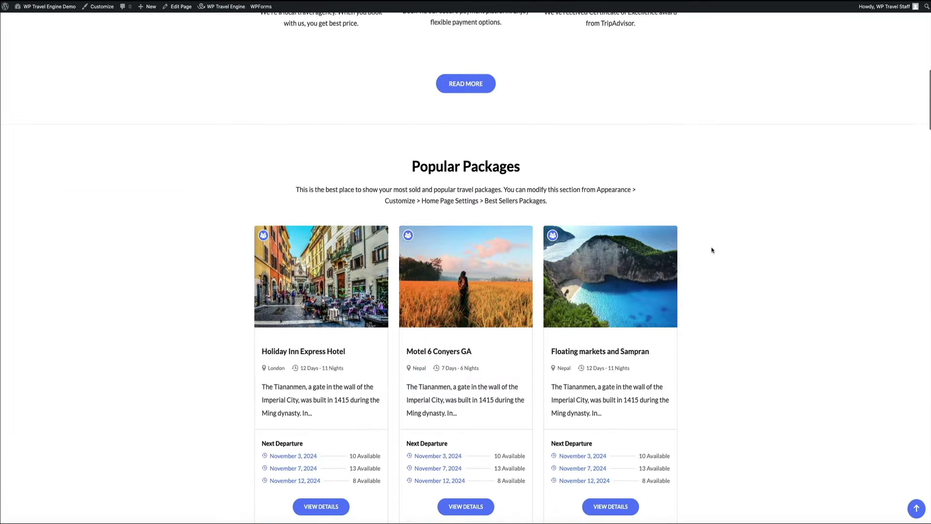
{"action": "scroll", "coordinate": [712, 250], "scroll_direction": "down", "scroll_amount": 4}
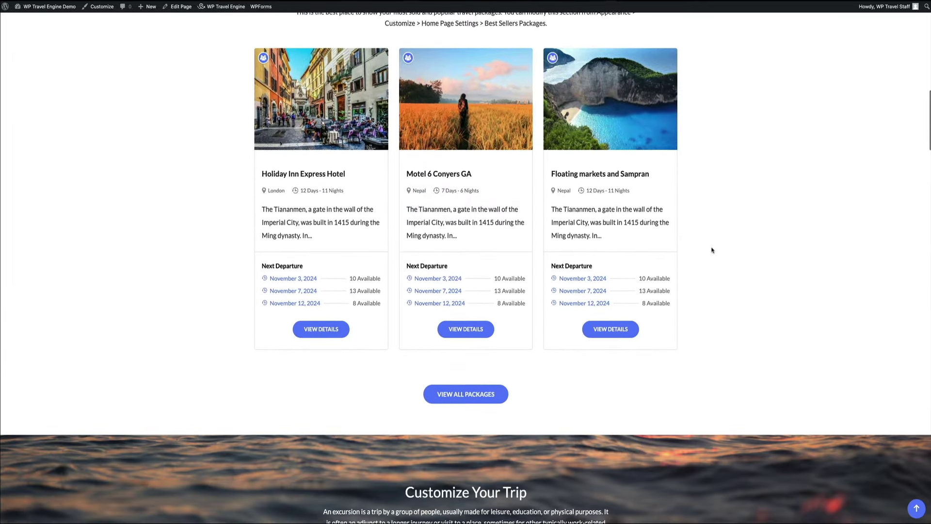
{"action": "scroll", "coordinate": [712, 250], "scroll_direction": "down", "scroll_amount": 4}
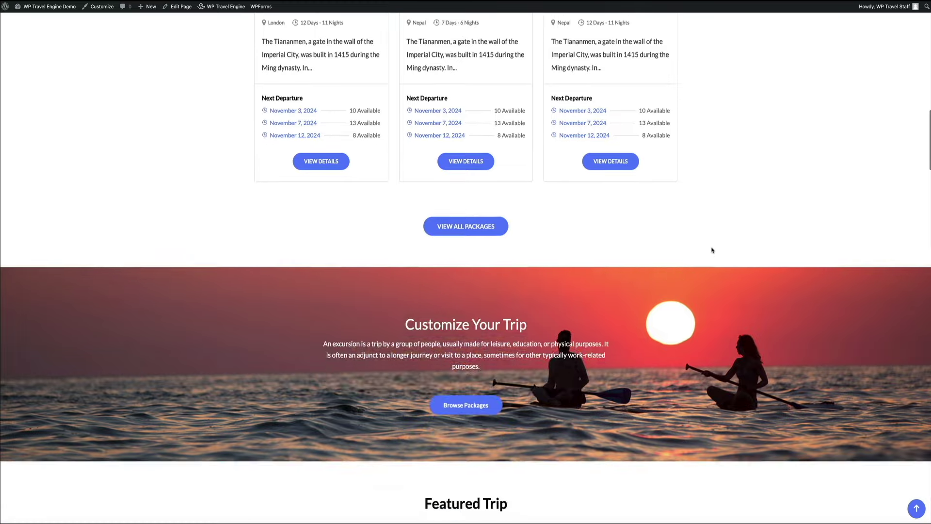
{"action": "scroll", "coordinate": [712, 249], "scroll_direction": "down", "scroll_amount": 9}
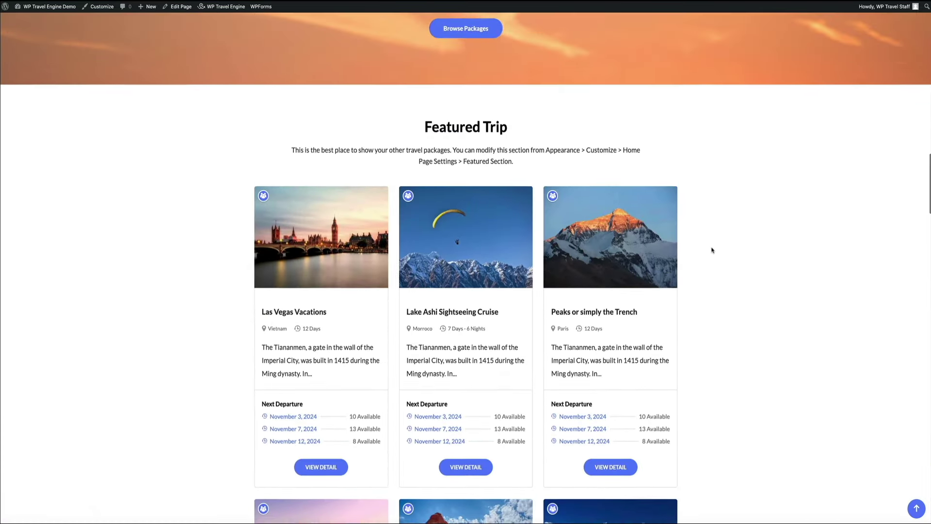
{"action": "scroll", "coordinate": [712, 249], "scroll_direction": "down", "scroll_amount": 6}
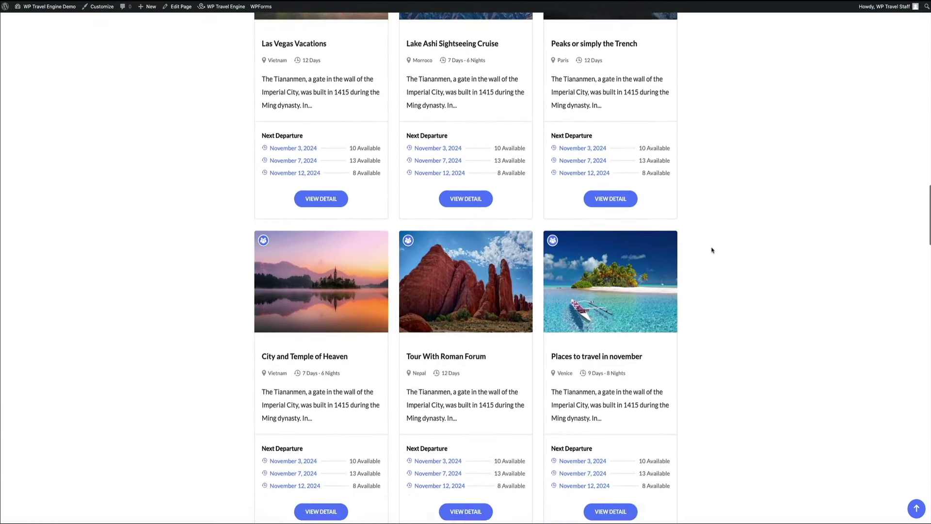
{"action": "scroll", "coordinate": [712, 250], "scroll_direction": "down", "scroll_amount": 7}
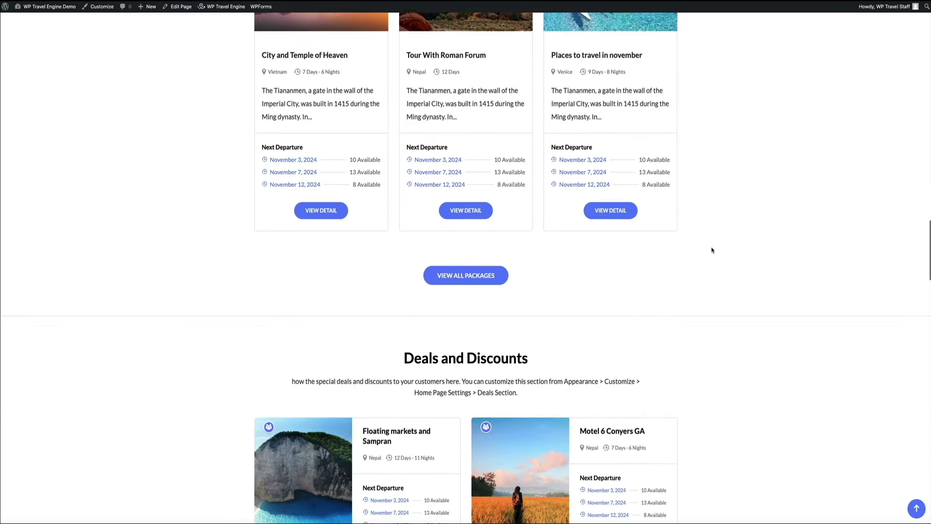
{"action": "scroll", "coordinate": [712, 250], "scroll_direction": "down", "scroll_amount": 6}
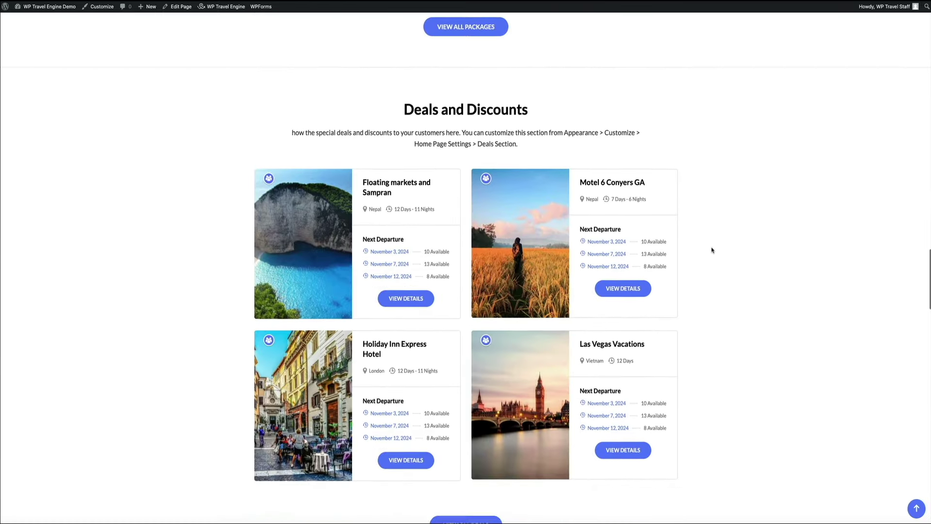
{"action": "scroll", "coordinate": [712, 249], "scroll_direction": "down", "scroll_amount": 6}
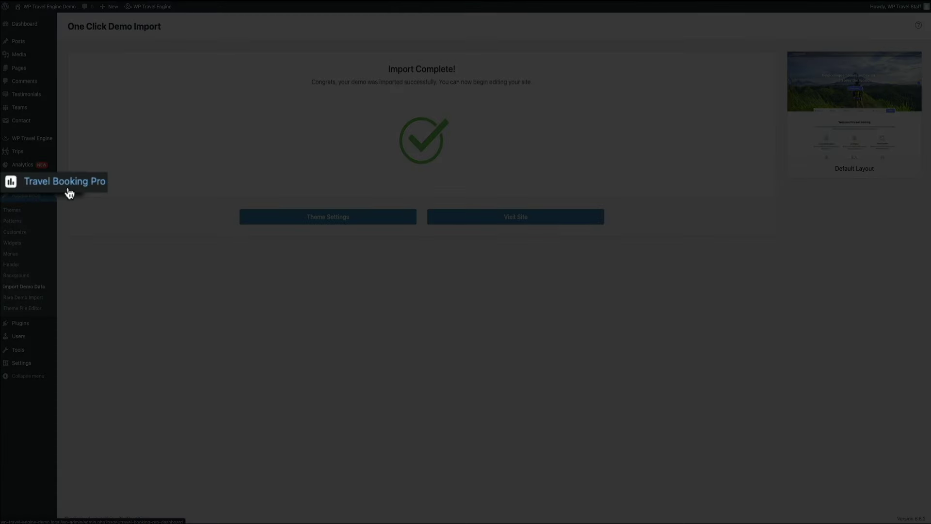
- Review the Travel Booking Pro quick customizer settings and open the Customizer for the site's front page
{"action": "left_click", "coordinate": [69, 192]}
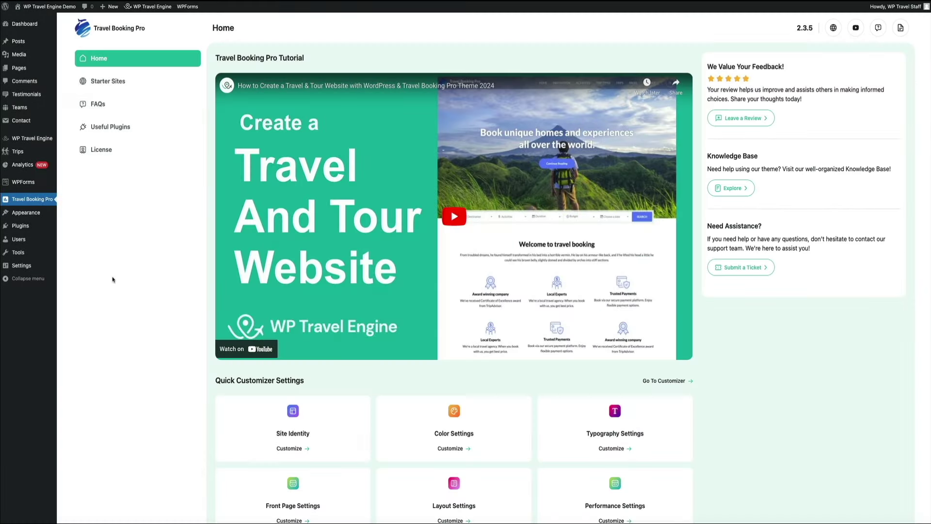
{"action": "scroll", "coordinate": [112, 279], "scroll_direction": "down", "scroll_amount": 3}
{"action": "scroll", "coordinate": [112, 279], "scroll_direction": "down", "scroll_amount": 3}
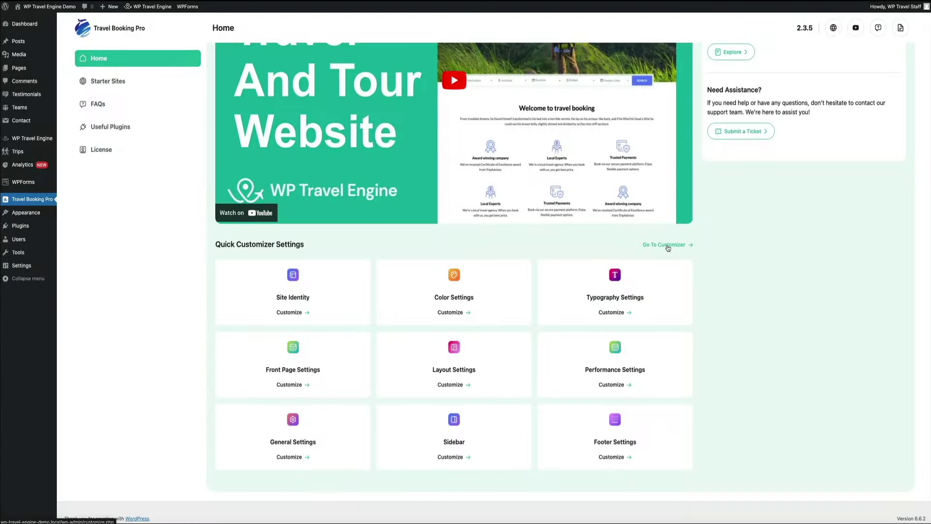
{"action": "left_click", "coordinate": [667, 245]}
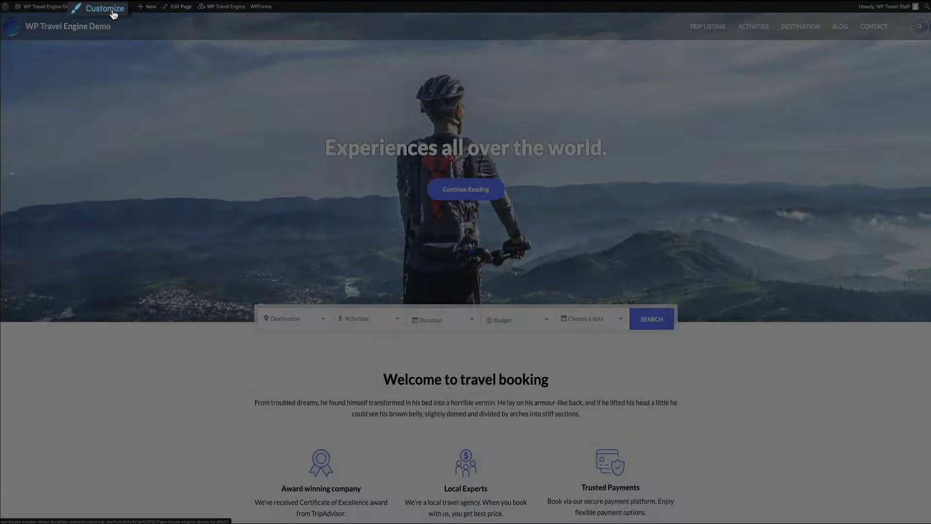
{"action": "left_click", "coordinate": [107, 7]}
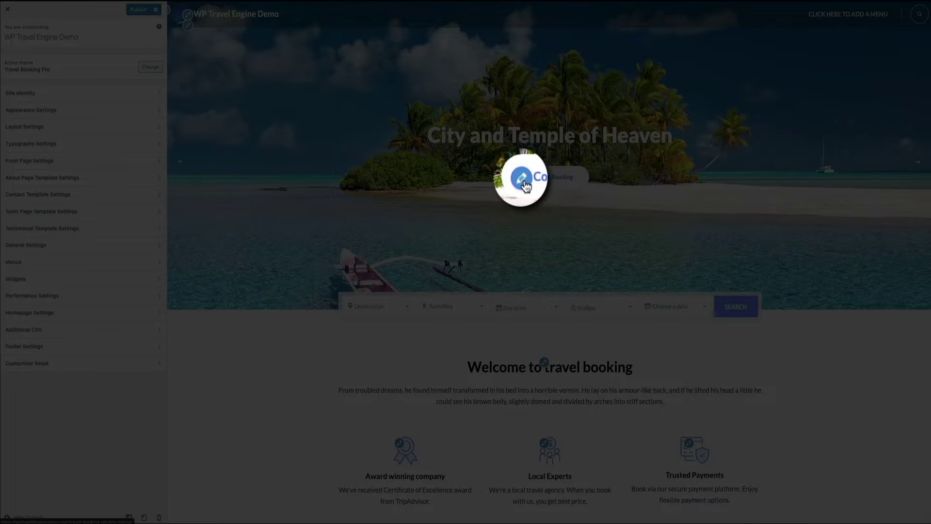
- Open the settings of the banner's first slide, then the About section's welcome text and first "Award winning company" widget
{"action": "left_click", "coordinate": [522, 178]}
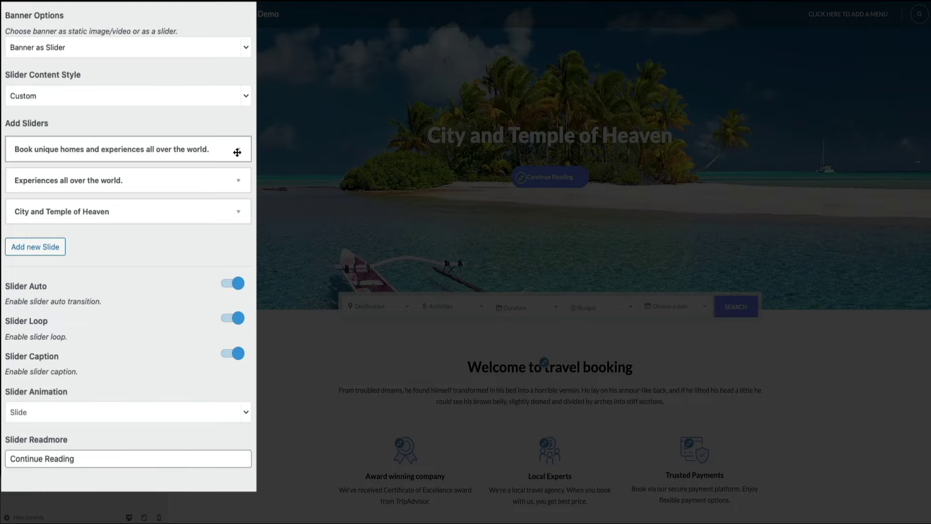
{"action": "left_click", "coordinate": [155, 166]}
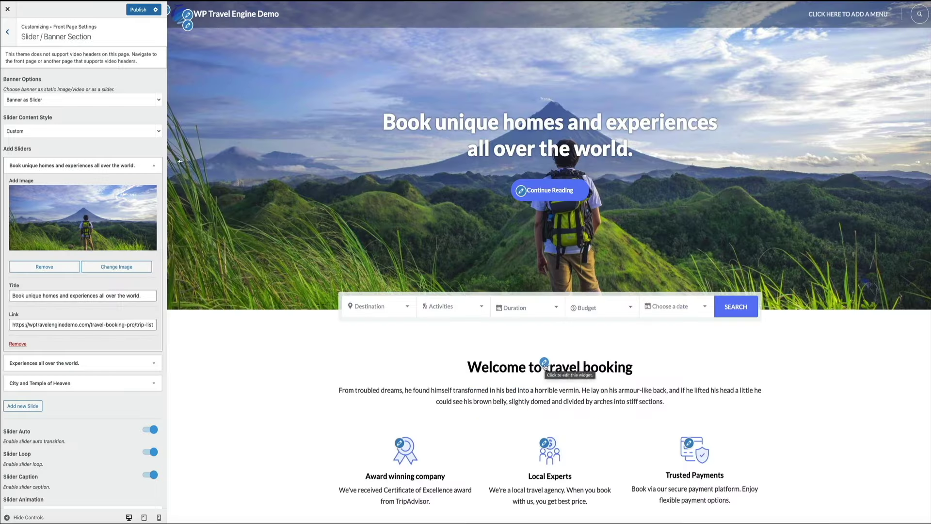
{"action": "left_click", "coordinate": [545, 363]}
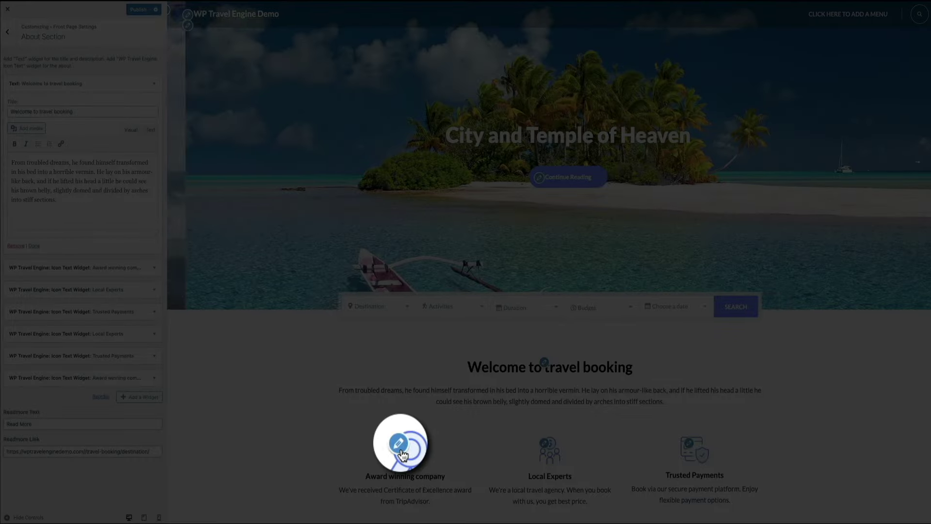
{"action": "left_click", "coordinate": [400, 449]}
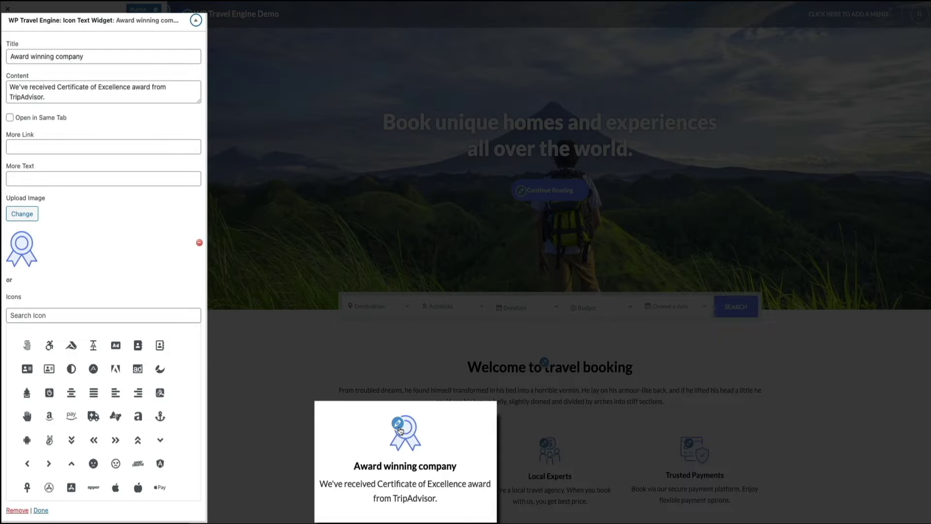
- Open the Popular Packages section settings at the read more label of the Holiday Inn Express Hotel package
{"action": "scroll", "coordinate": [400, 448], "scroll_direction": "down", "scroll_amount": 4}
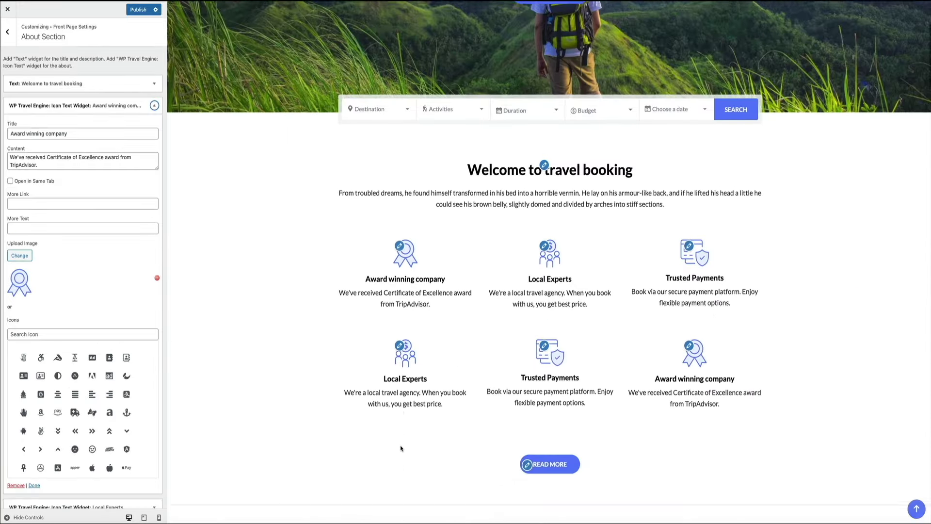
{"action": "scroll", "coordinate": [401, 448], "scroll_direction": "down", "scroll_amount": 7}
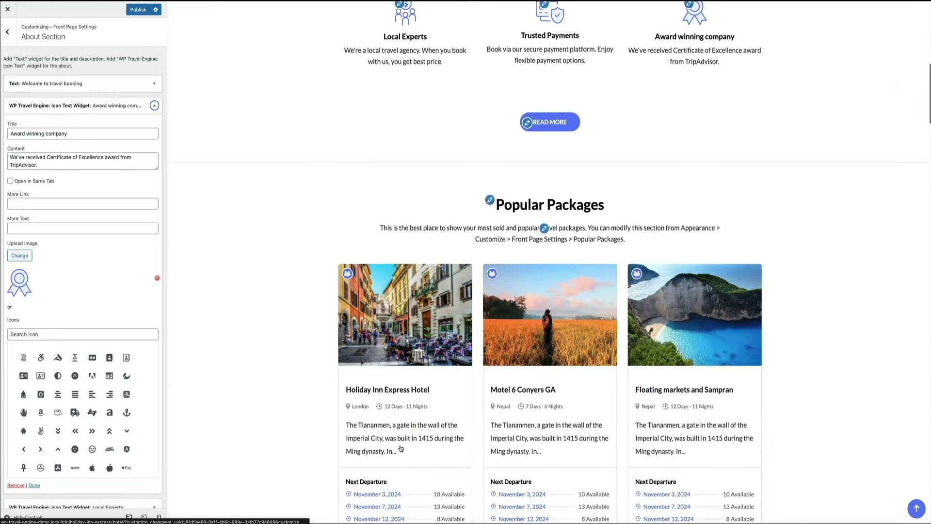
{"action": "scroll", "coordinate": [401, 448], "scroll_direction": "down", "scroll_amount": 3}
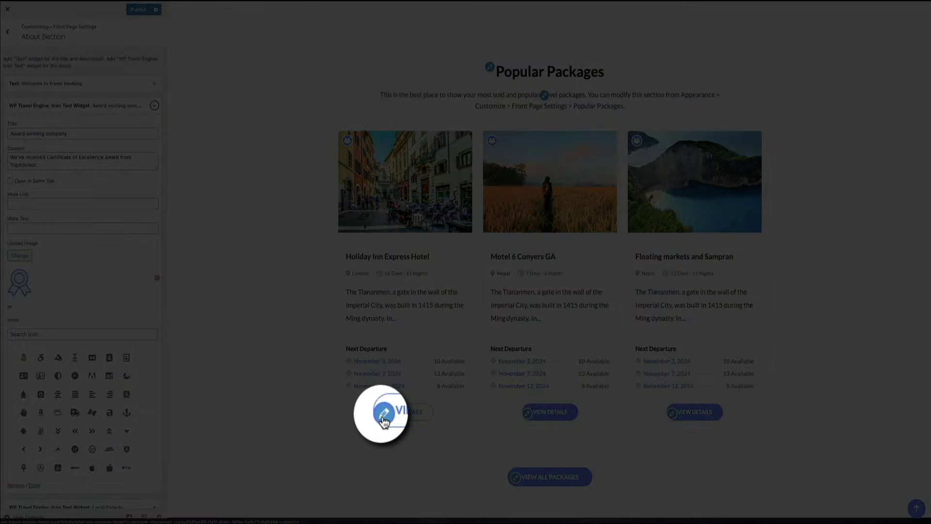
{"action": "left_click", "coordinate": [383, 420]}
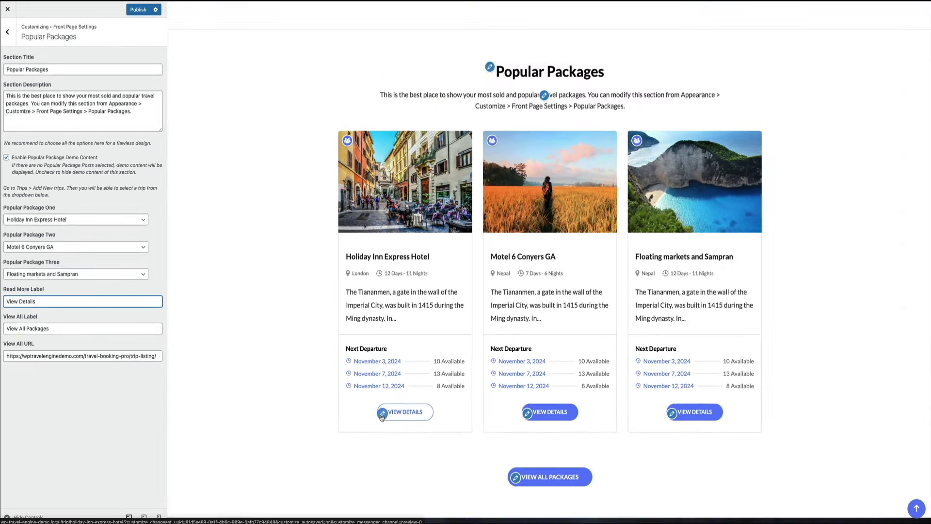
- Look through the remaining home page sections in the preview and return to the Front Page Settings section list
{"action": "scroll", "coordinate": [382, 417], "scroll_direction": "down", "scroll_amount": 8}
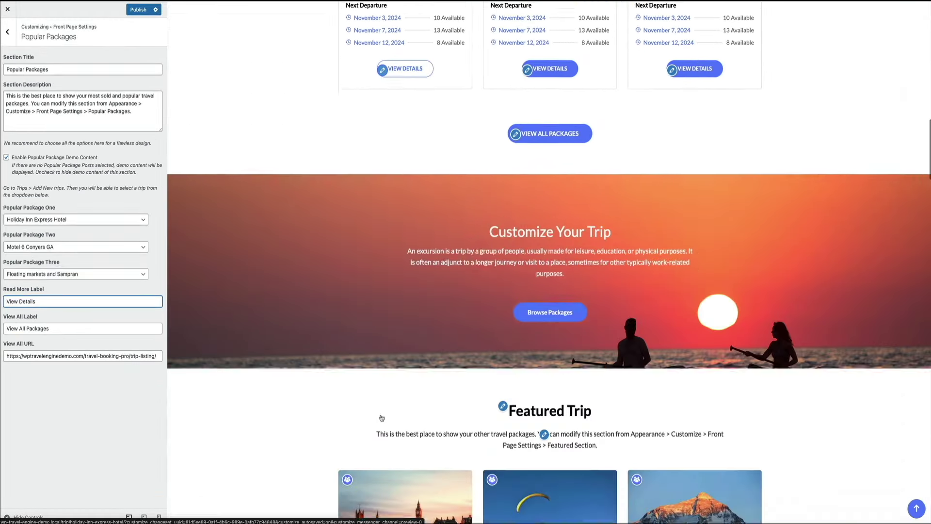
{"action": "scroll", "coordinate": [382, 417], "scroll_direction": "down", "scroll_amount": 3}
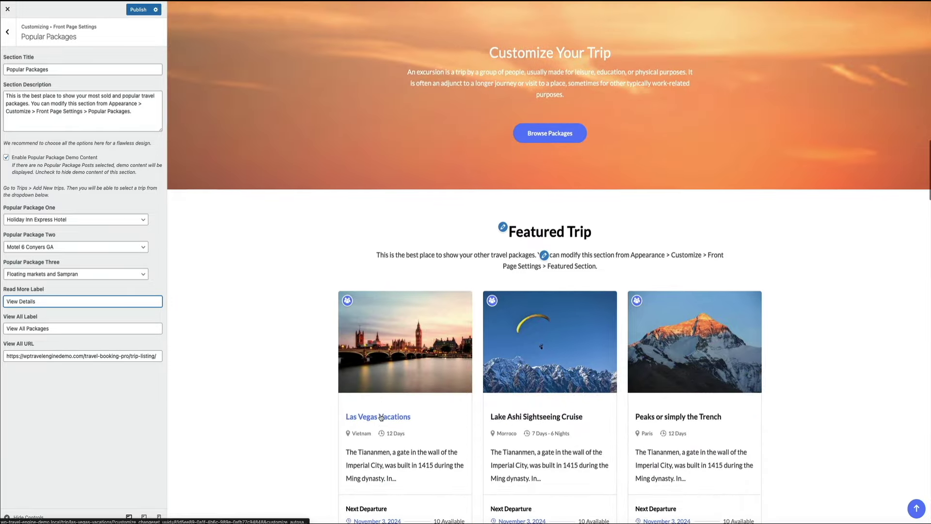
{"action": "scroll", "coordinate": [381, 417], "scroll_direction": "down", "scroll_amount": 2}
{"action": "scroll", "coordinate": [381, 417], "scroll_direction": "down", "scroll_amount": 6}
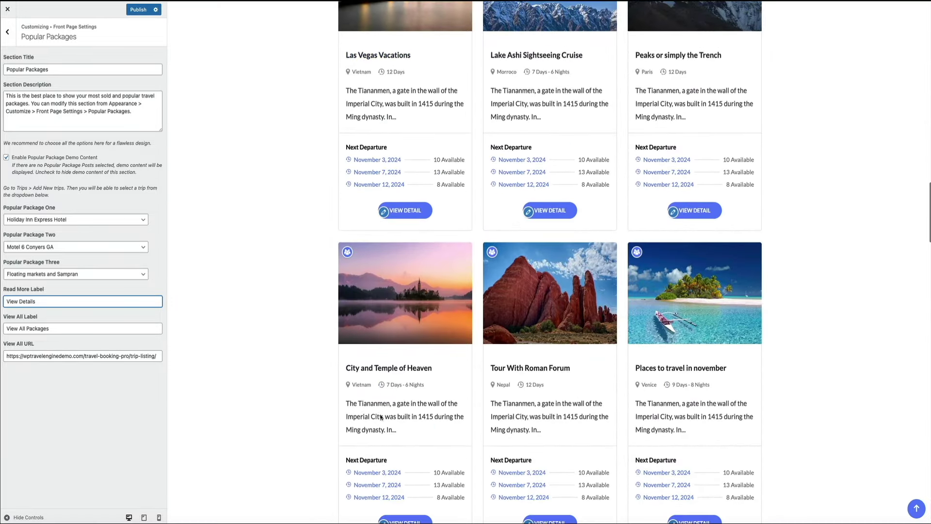
{"action": "scroll", "coordinate": [382, 417], "scroll_direction": "down", "scroll_amount": 19}
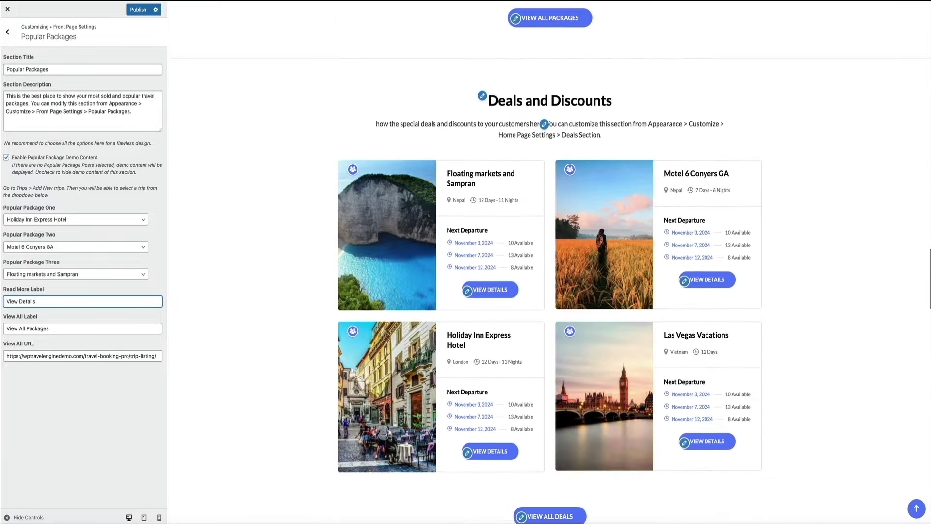
{"action": "scroll", "coordinate": [381, 417], "scroll_direction": "down", "scroll_amount": 10}
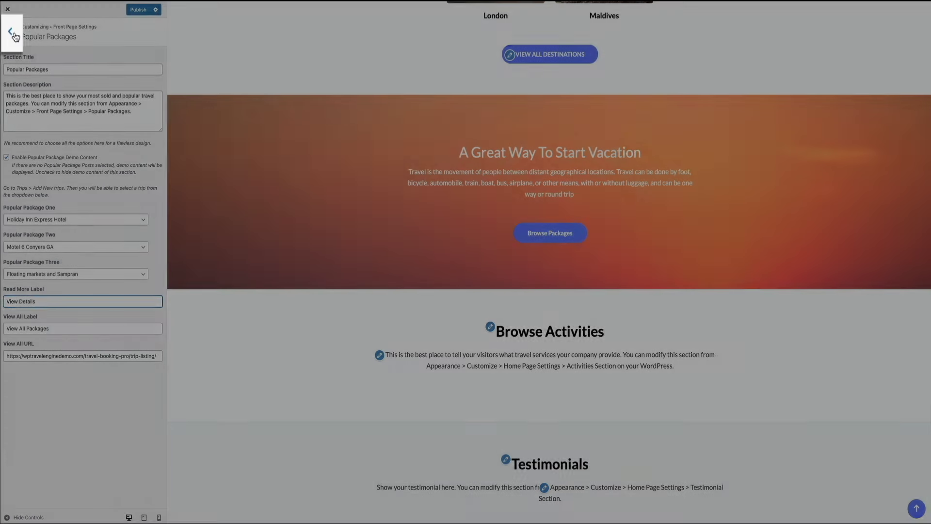
{"action": "left_click", "coordinate": [12, 34]}
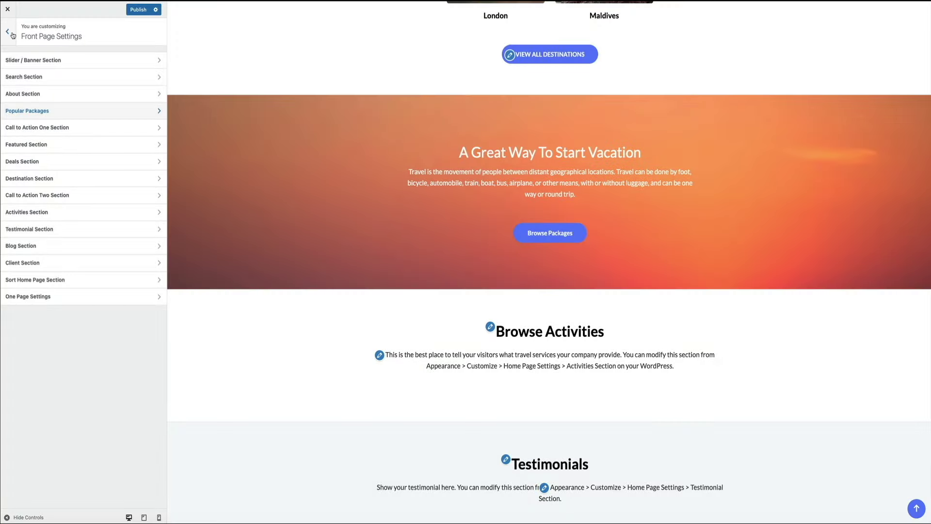
- Open the Call To Action widget in the front page's Call to Action Two Section and review its settings
{"action": "left_click", "coordinate": [12, 34]}
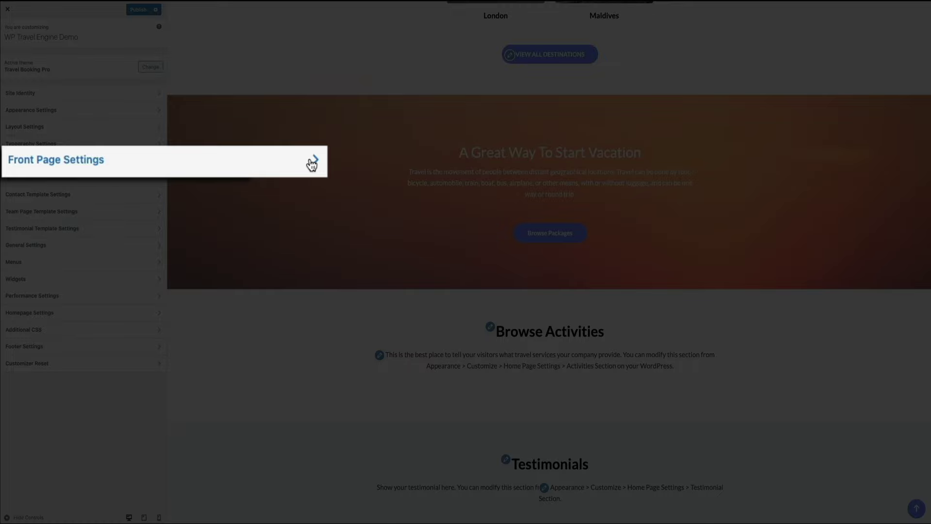
{"action": "left_click", "coordinate": [155, 160]}
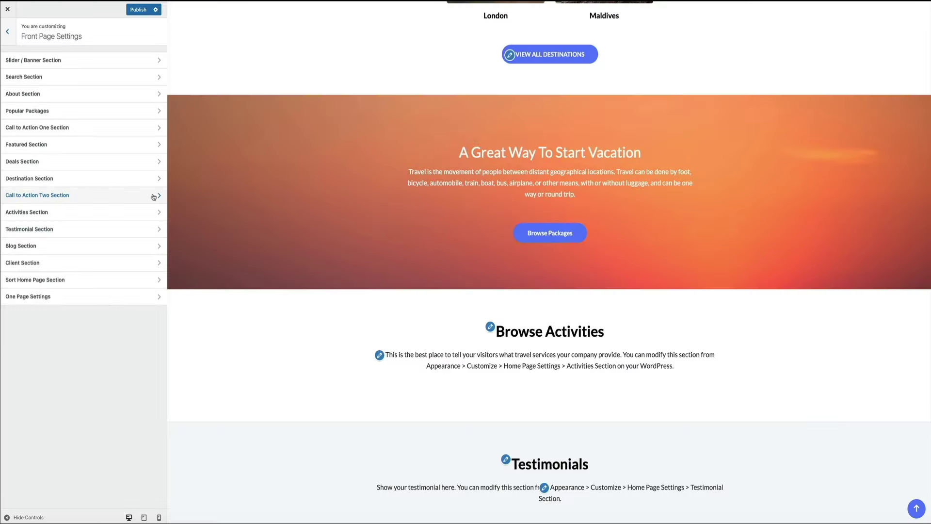
{"action": "left_click", "coordinate": [153, 196]}
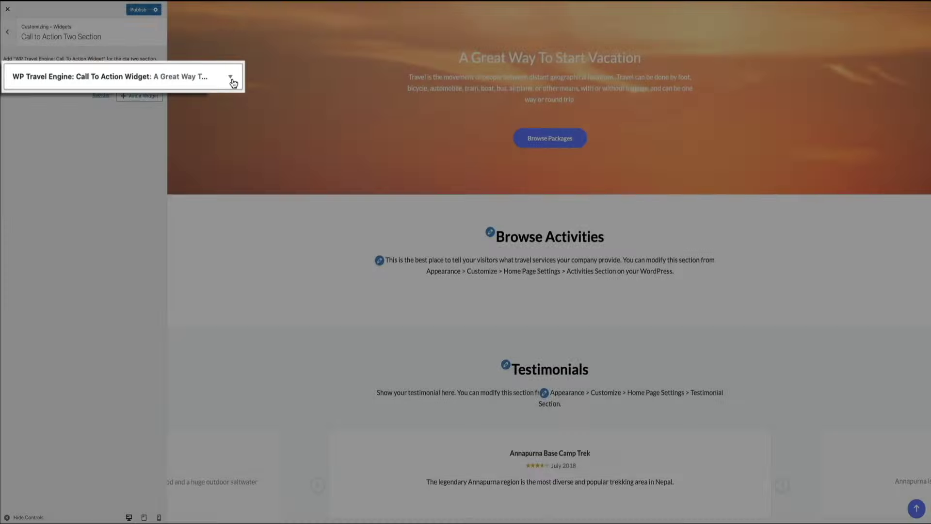
{"action": "left_click", "coordinate": [155, 78]}
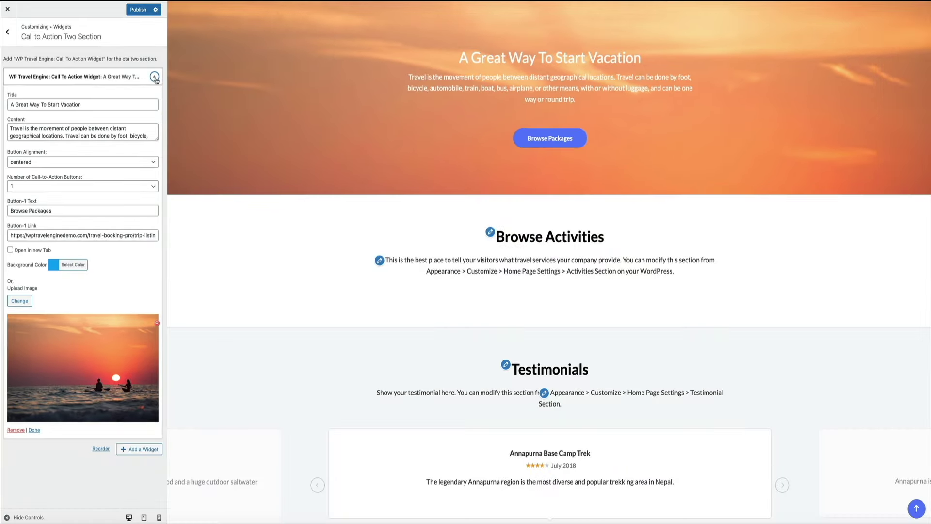
{"action": "left_click", "coordinate": [8, 33]}
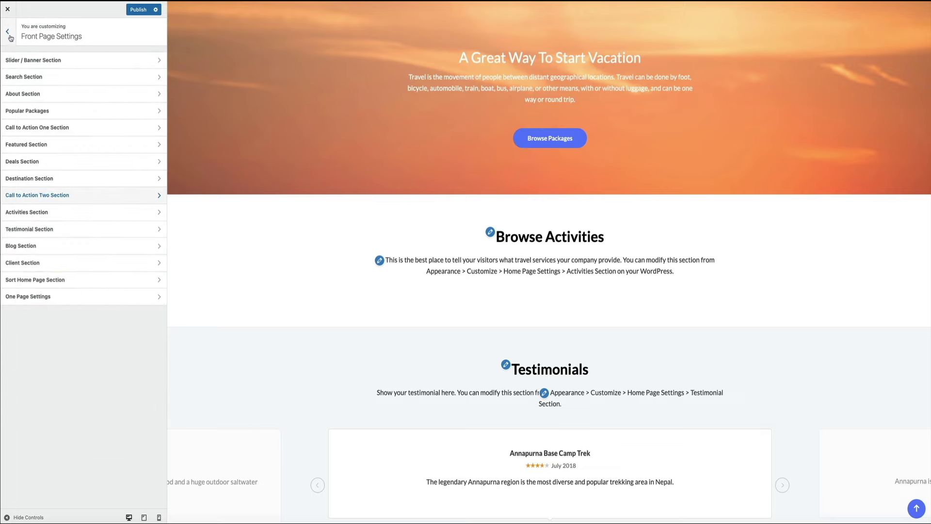
- Review the logo, title, tagline and site icon options in the Site Identity settings
{"action": "left_click", "coordinate": [9, 33]}
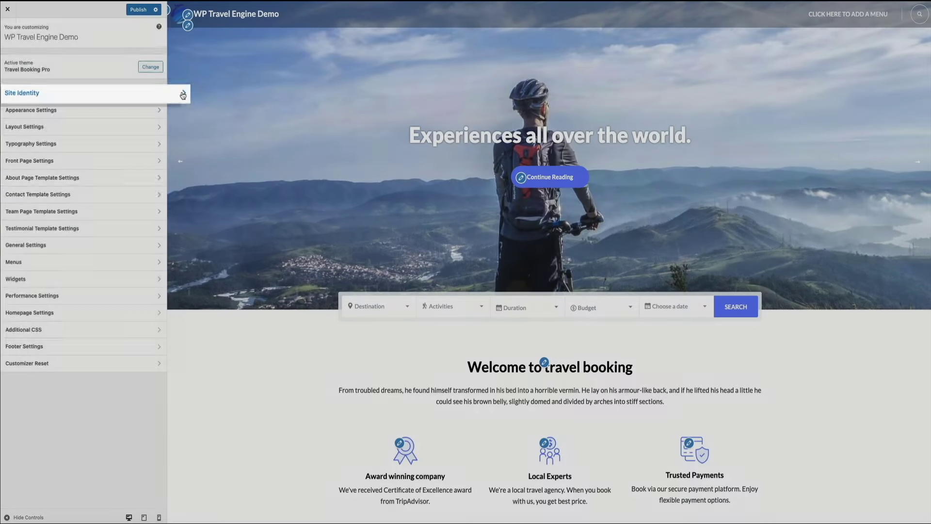
{"action": "left_click", "coordinate": [158, 93]}
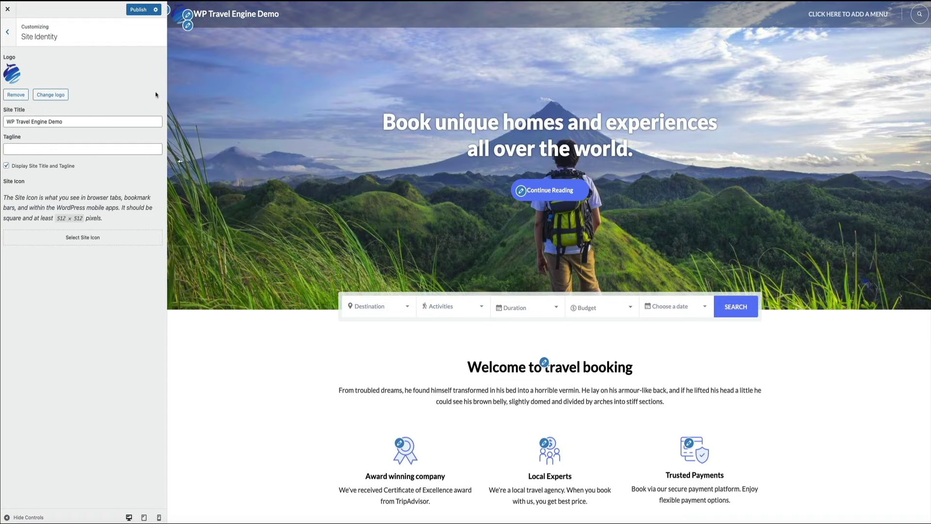
{"action": "left_click", "coordinate": [13, 35]}
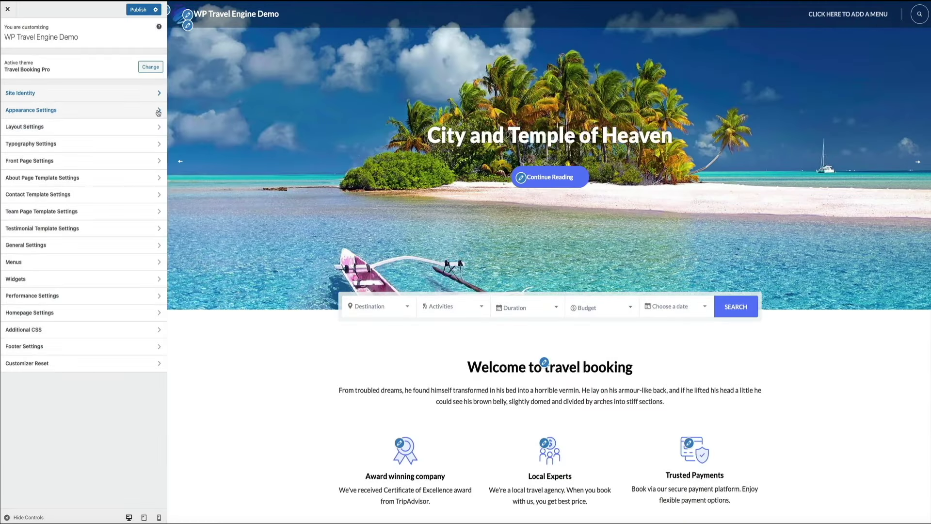
- Try green and magenta as the site's primary color in the Color Scheme of the Appearance Settings
{"action": "left_click", "coordinate": [157, 110]}
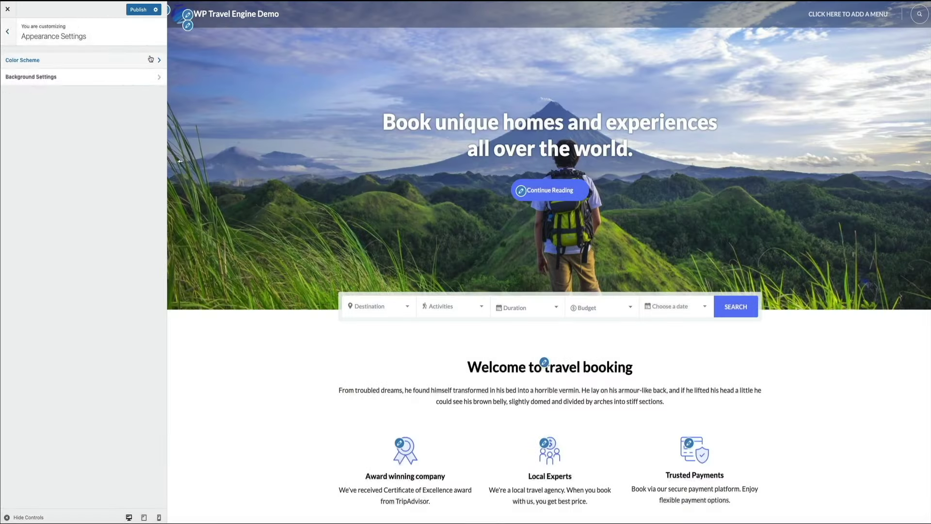
{"action": "left_click", "coordinate": [150, 58]}
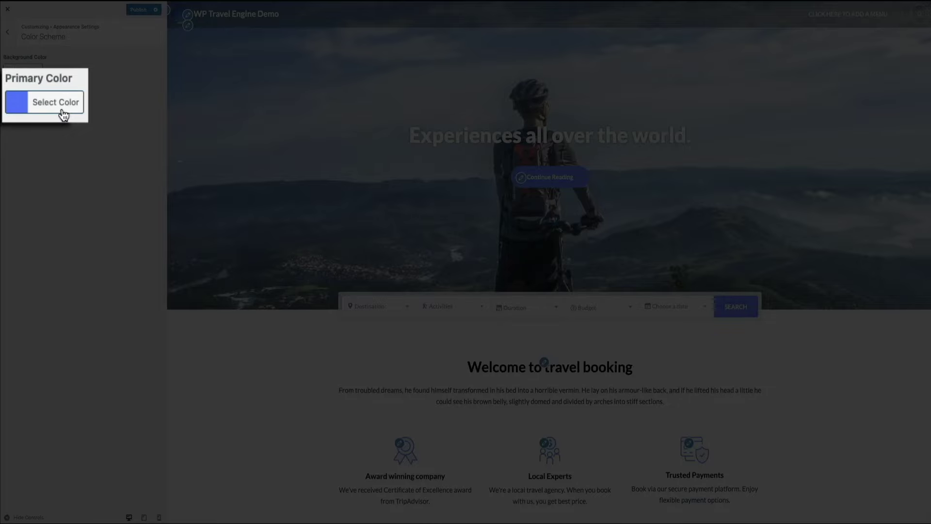
{"action": "left_click", "coordinate": [63, 113]}
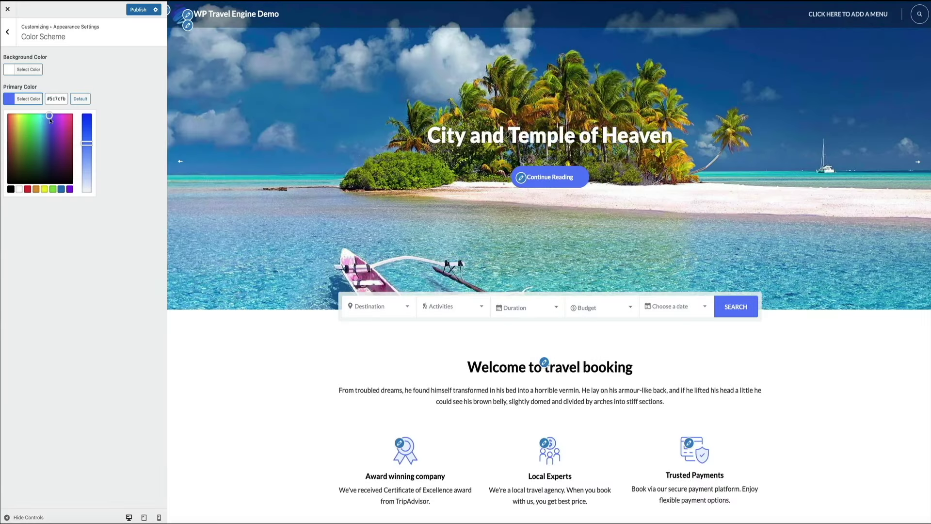
{"action": "left_click_drag", "start_coordinate": [50, 119], "coordinate": [38, 120]}
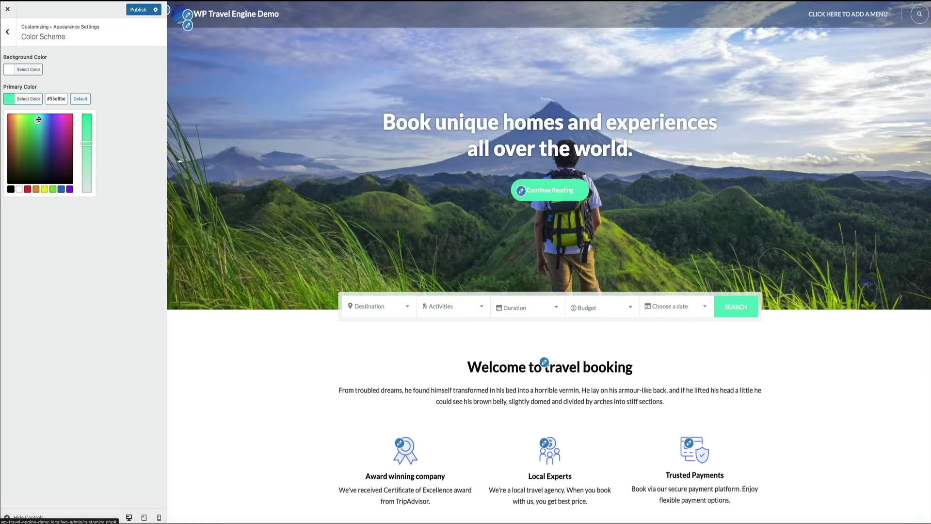
{"action": "mouse_move", "coordinate": [38, 119]}
{"action": "left_mouse_down"}
{"action": "mouse_move", "coordinate": [20, 117]}
{"action": "mouse_move", "coordinate": [19, 169]}
{"action": "mouse_move", "coordinate": [65, 131]}
{"action": "mouse_move", "coordinate": [39, 120]}
{"action": "left_mouse_up"}
{"action": "mouse_move", "coordinate": [38, 119]}
{"action": "left_mouse_down"}
{"action": "mouse_move", "coordinate": [20, 118]}
{"action": "mouse_move", "coordinate": [19, 168]}
{"action": "mouse_move", "coordinate": [33, 169]}
{"action": "mouse_move", "coordinate": [65, 131]}
{"action": "left_mouse_up"}
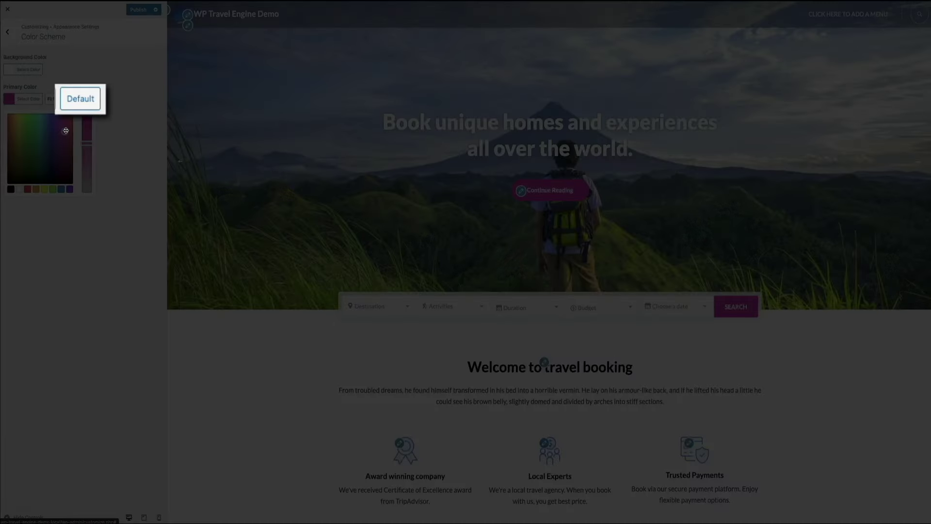
- Reset the primary color to its default and leave the Appearance Settings
{"action": "left_click", "coordinate": [81, 102]}
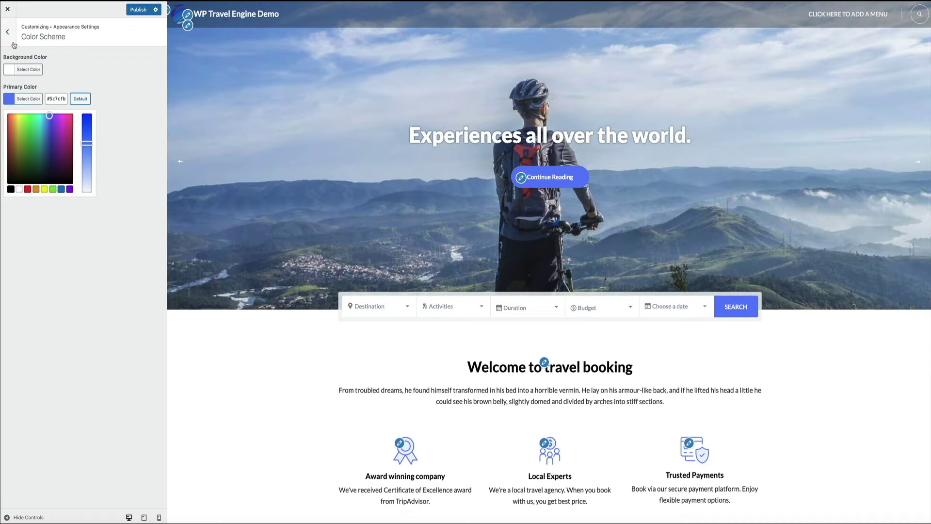
{"action": "left_click", "coordinate": [11, 40]}
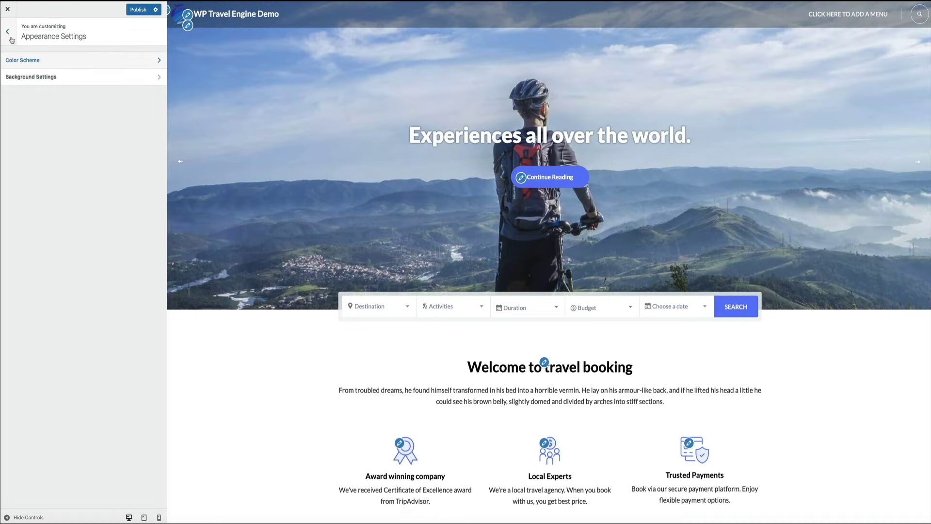
{"action": "left_click", "coordinate": [12, 39]}
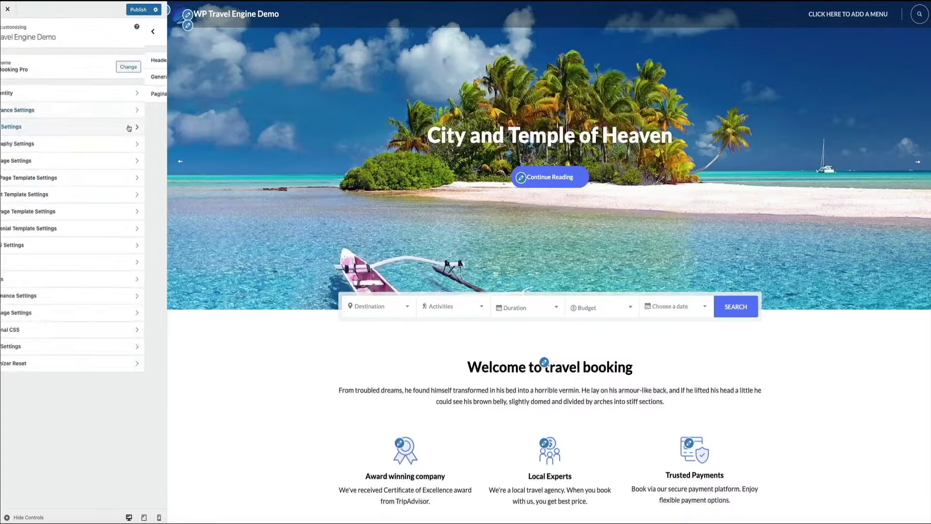
- Try the second, third, fourth and fifth header layouts in the Layout Settings
{"action": "left_click", "coordinate": [129, 127]}
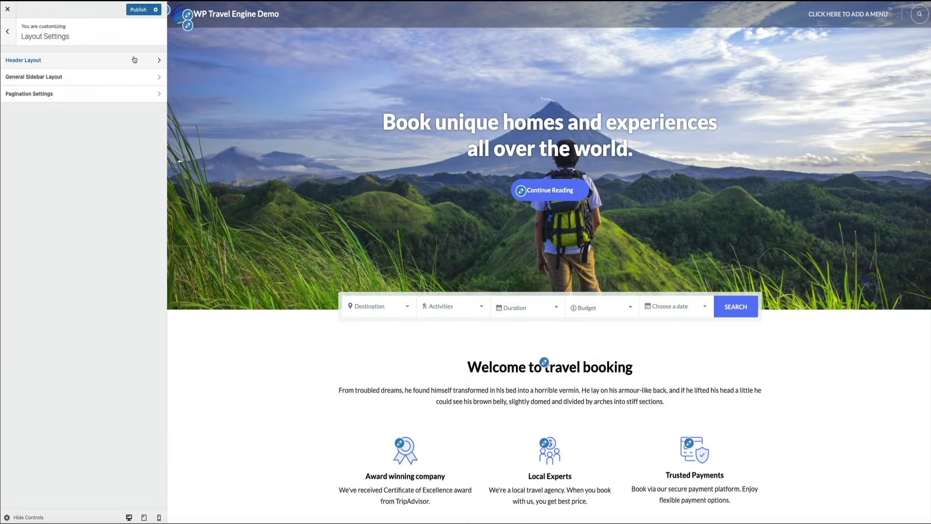
{"action": "left_click", "coordinate": [134, 59]}
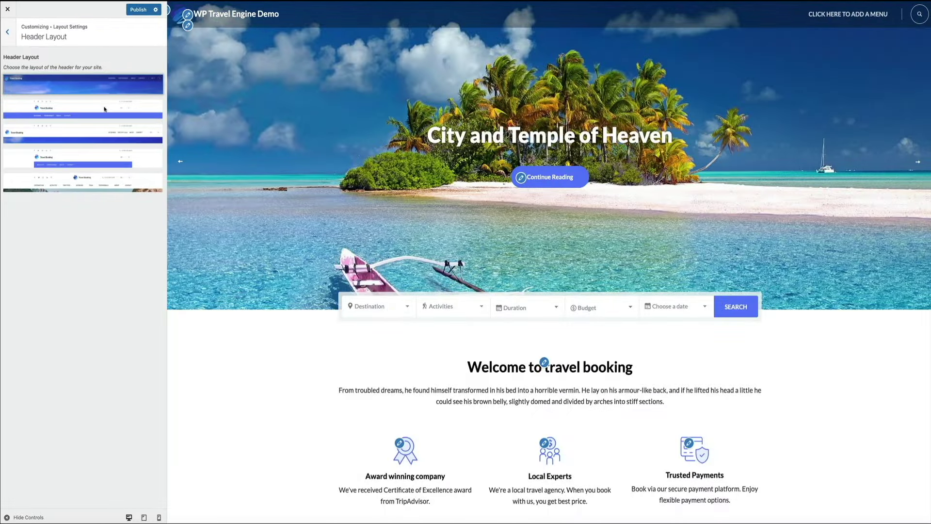
{"action": "left_click", "coordinate": [104, 112]}
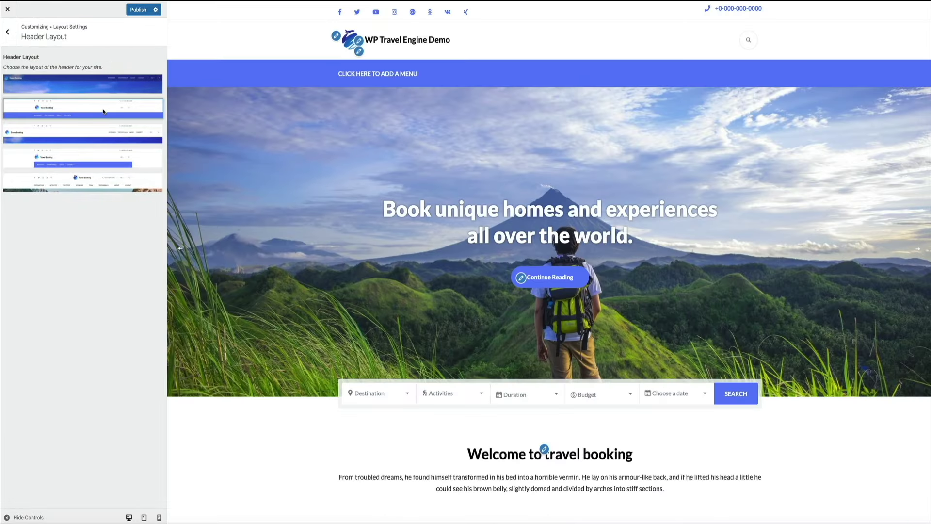
{"action": "left_click", "coordinate": [94, 138]}
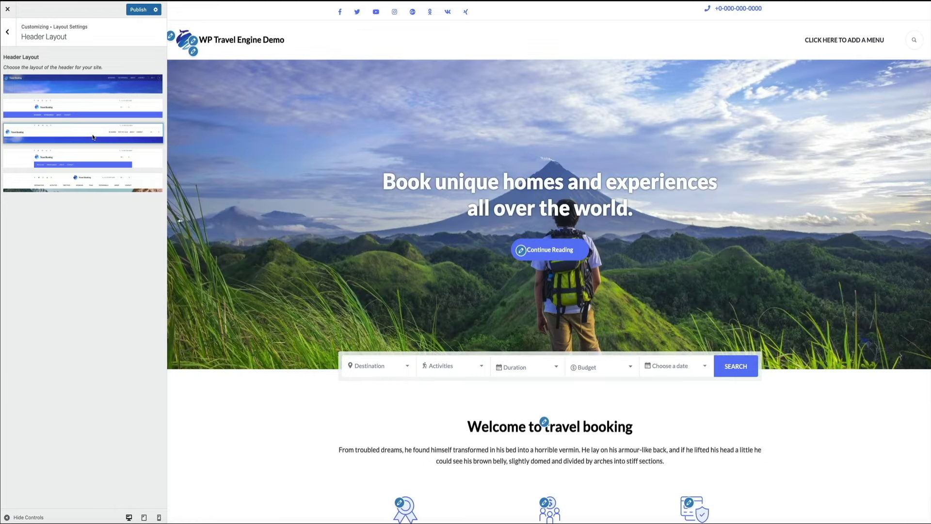
{"action": "left_click", "coordinate": [84, 156]}
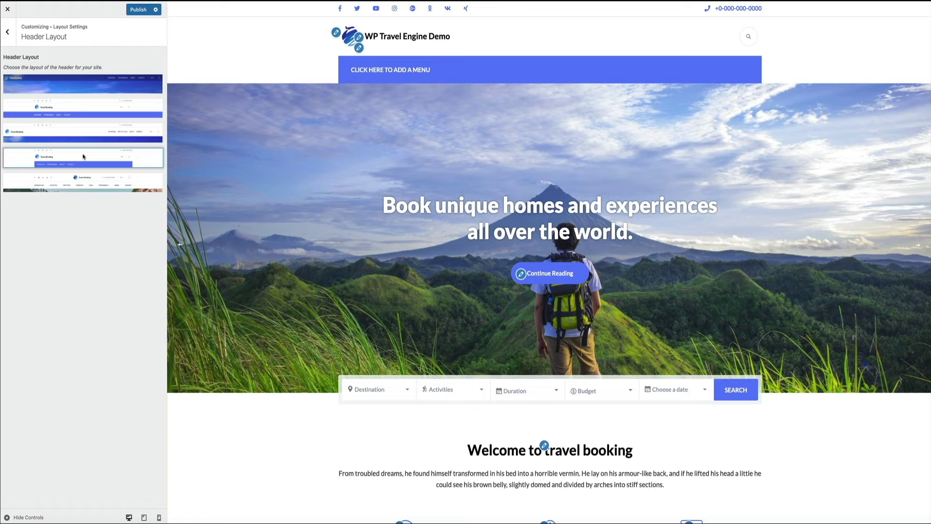
{"action": "left_click", "coordinate": [87, 181]}
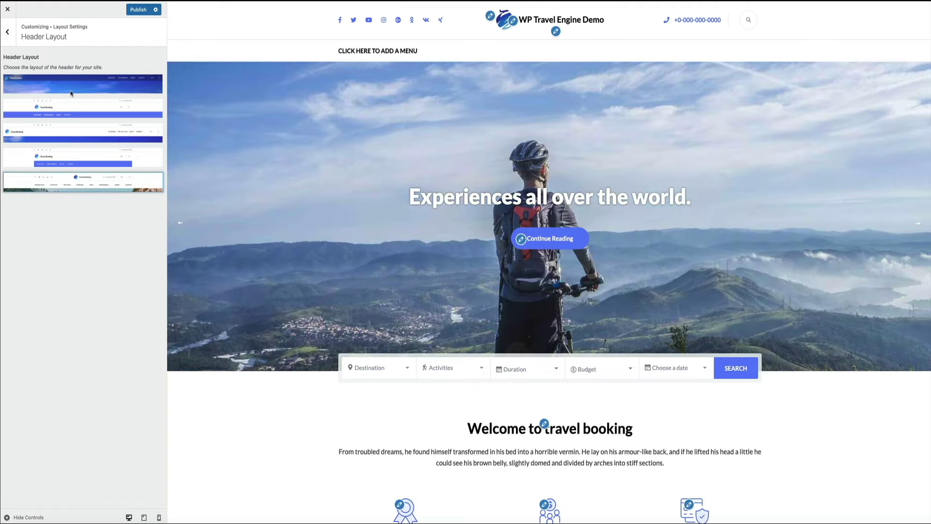
- Switch the header back to the first layout and leave the Layout Settings
{"action": "left_click", "coordinate": [71, 79]}
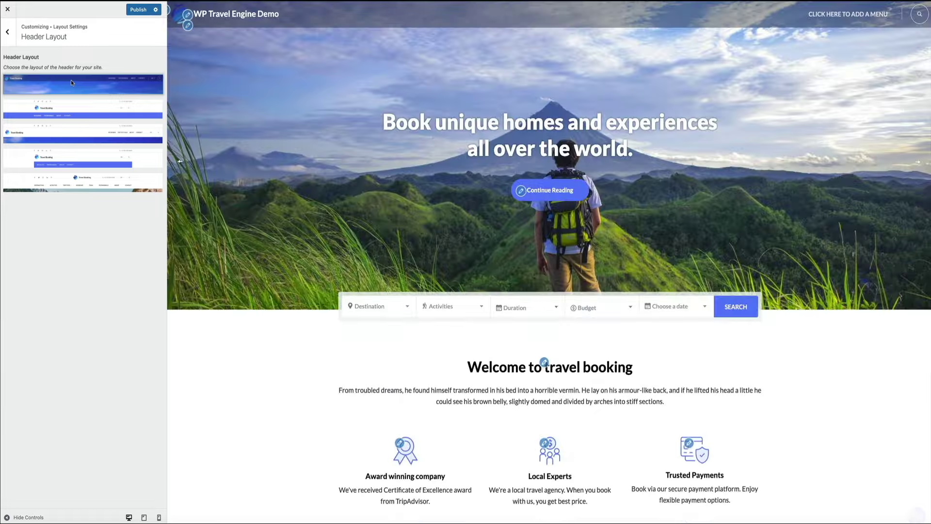
{"action": "left_click", "coordinate": [8, 32]}
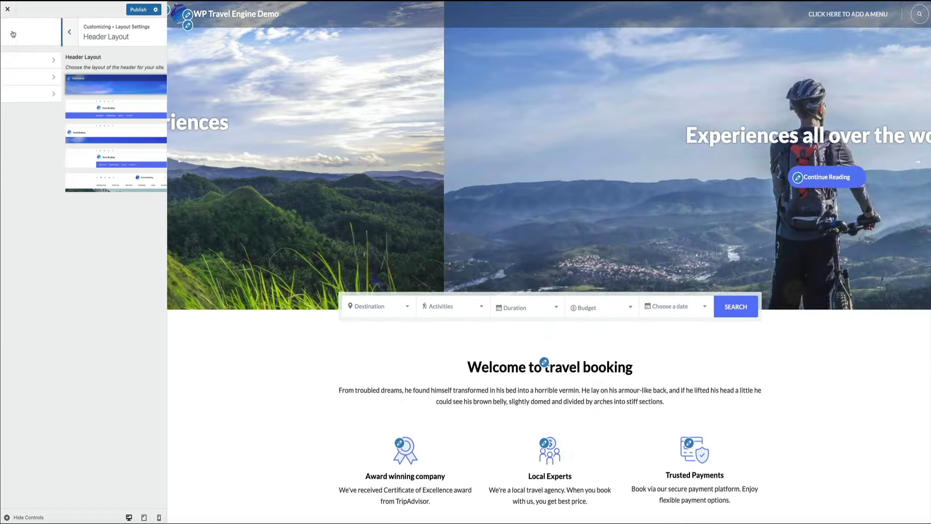
{"action": "left_click", "coordinate": [13, 33]}
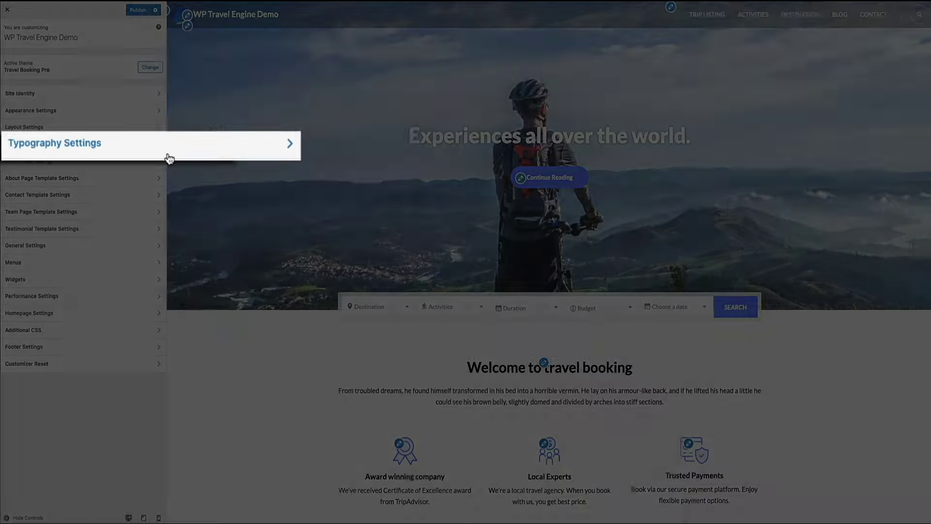
- Open the Body Settings within the Typography Settings
{"action": "left_click", "coordinate": [73, 143]}
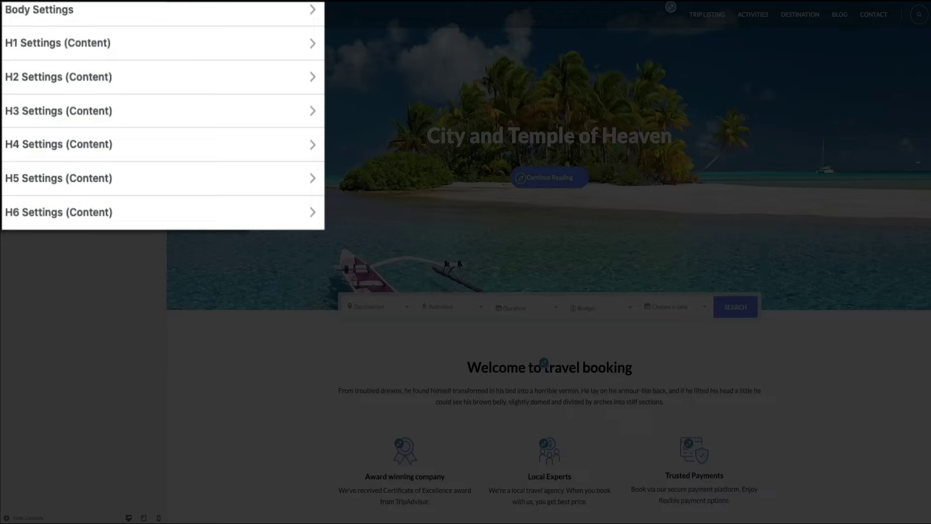
{"action": "left_click", "coordinate": [140, 58]}
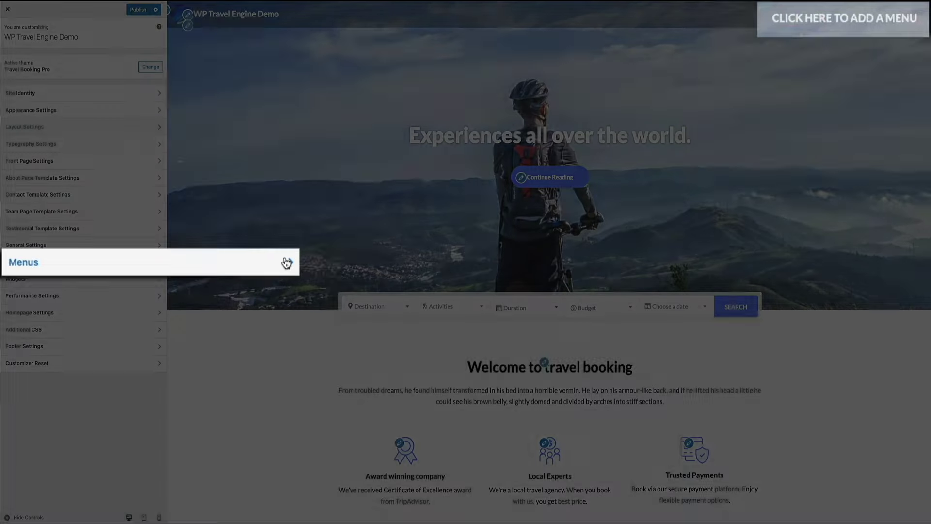
- Remove the Sample Page item from the Quick Links menu
{"action": "left_click", "coordinate": [156, 262]}
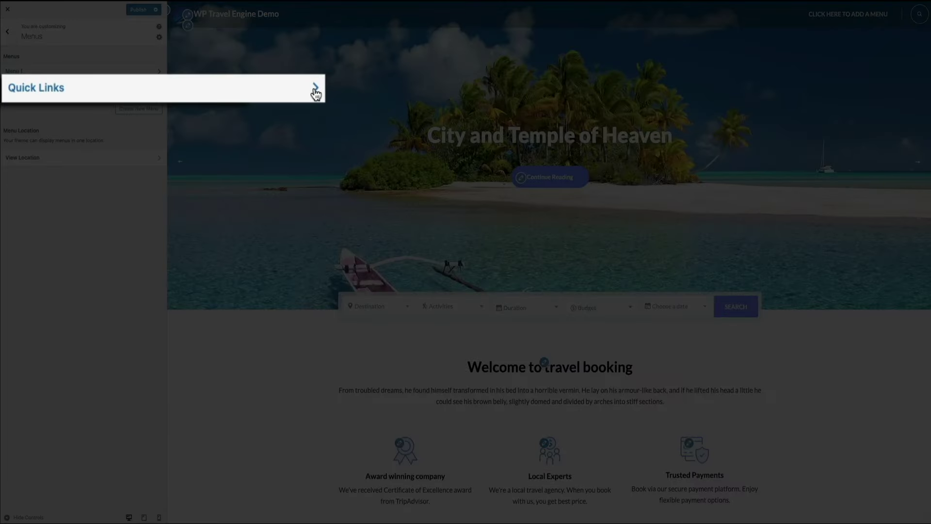
{"action": "left_click", "coordinate": [158, 88]}
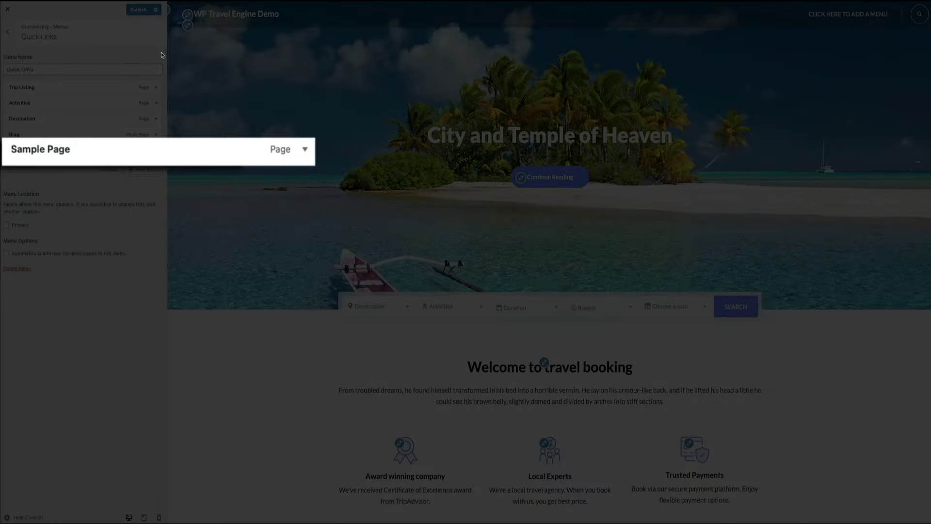
{"action": "left_click", "coordinate": [306, 151]}
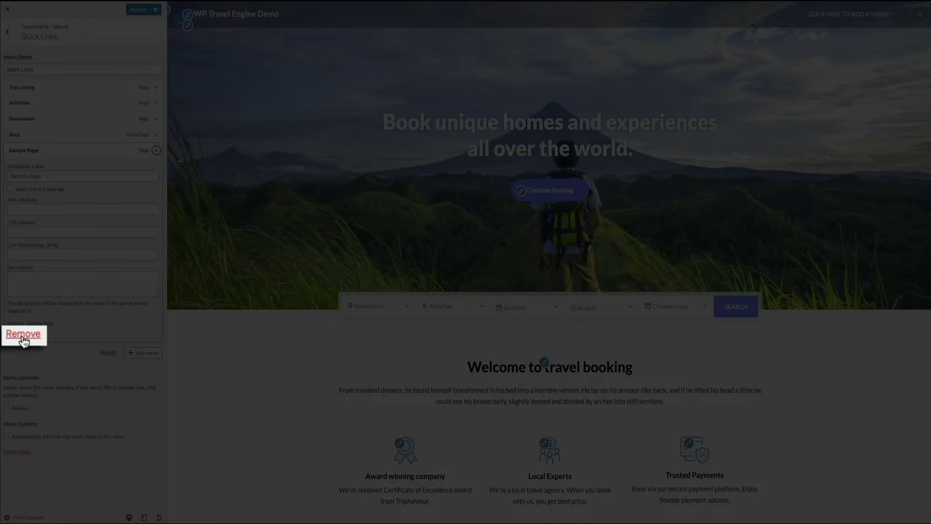
{"action": "left_click", "coordinate": [22, 339]}
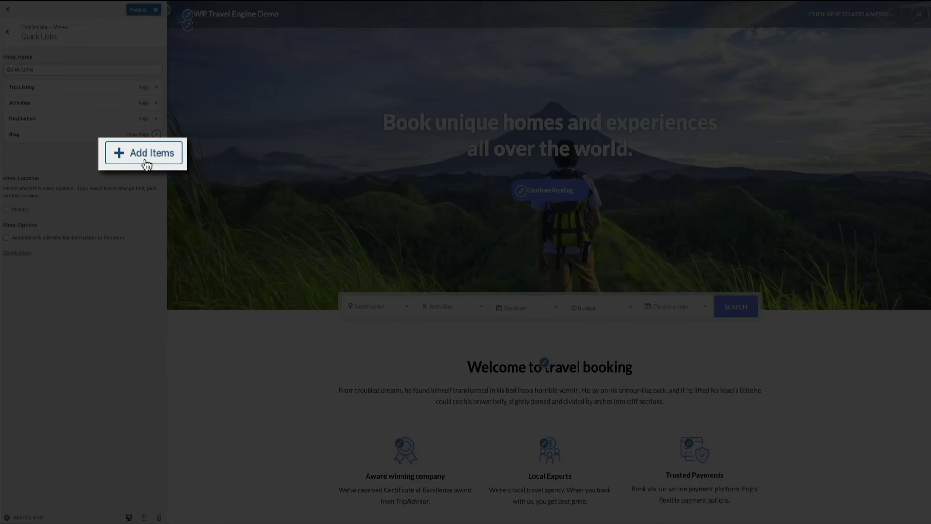
- Add the Contact page to the Quick Links menu
{"action": "left_click", "coordinate": [146, 164]}
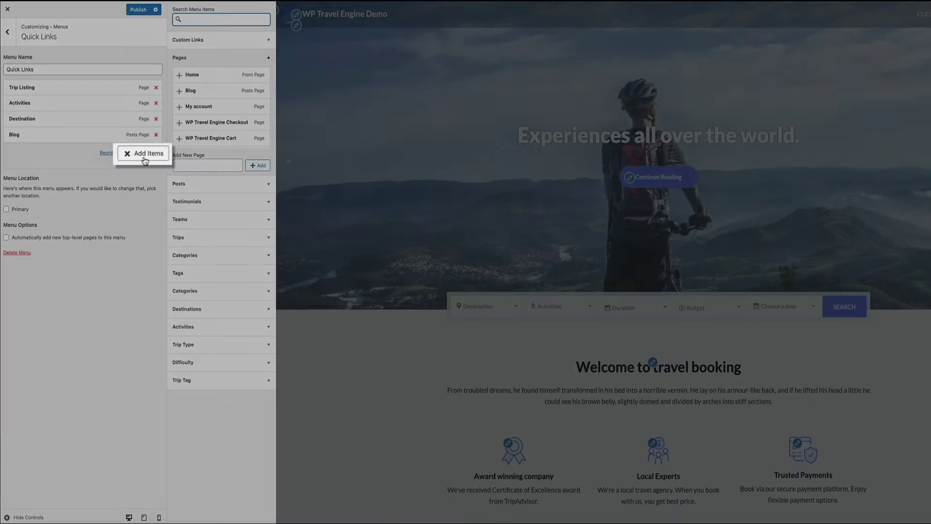
{"action": "scroll", "coordinate": [236, 120], "scroll_direction": "down", "scroll_amount": 2}
{"action": "scroll", "coordinate": [237, 119], "scroll_direction": "down", "scroll_amount": 4}
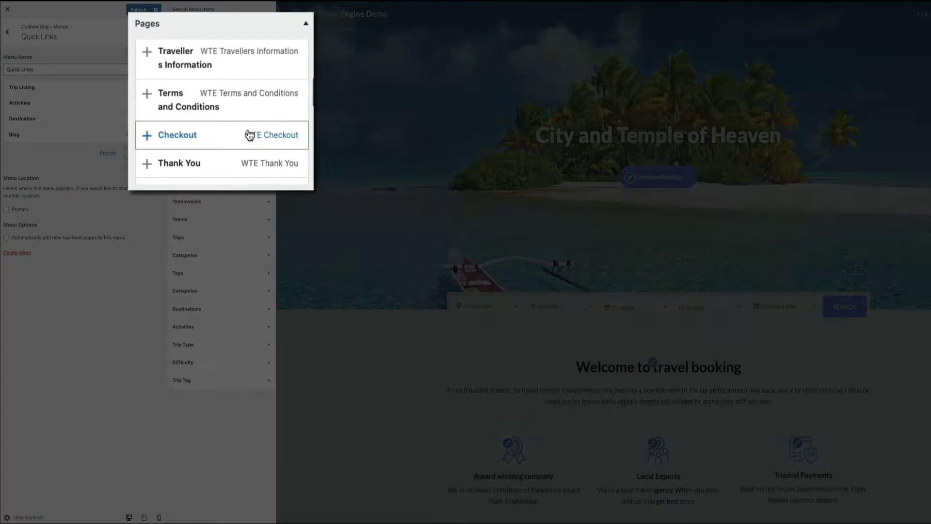
{"action": "scroll", "coordinate": [236, 119], "scroll_direction": "down", "scroll_amount": 4}
{"action": "scroll", "coordinate": [253, 140], "scroll_direction": "down", "scroll_amount": 5}
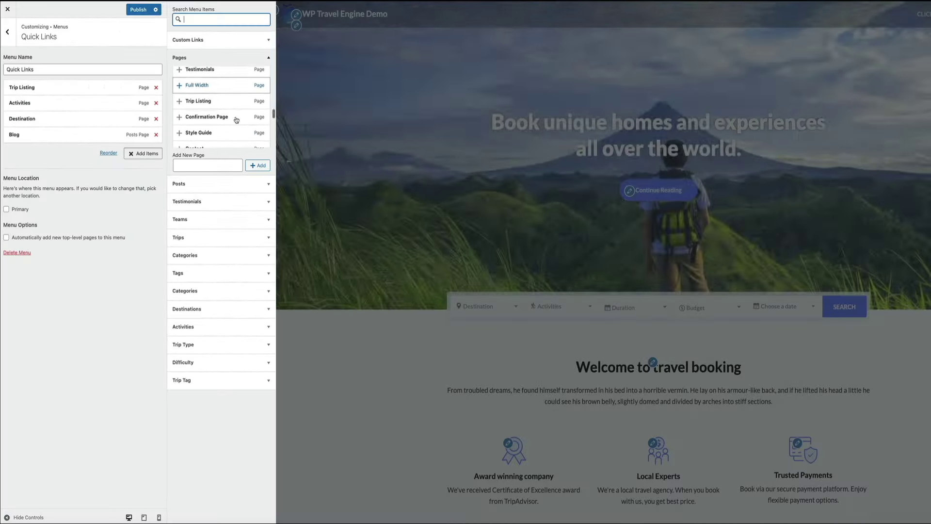
{"action": "scroll", "coordinate": [235, 119], "scroll_direction": "down", "scroll_amount": 3}
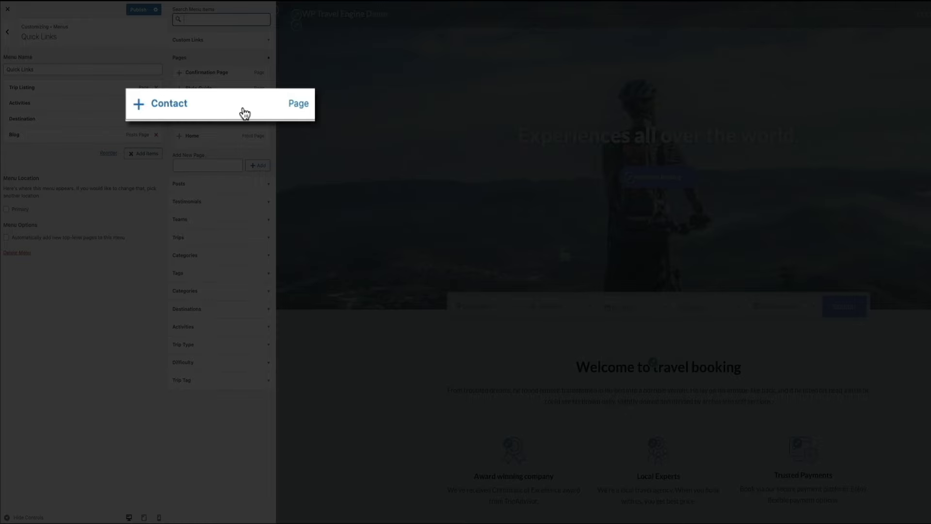
{"action": "left_click", "coordinate": [232, 106]}
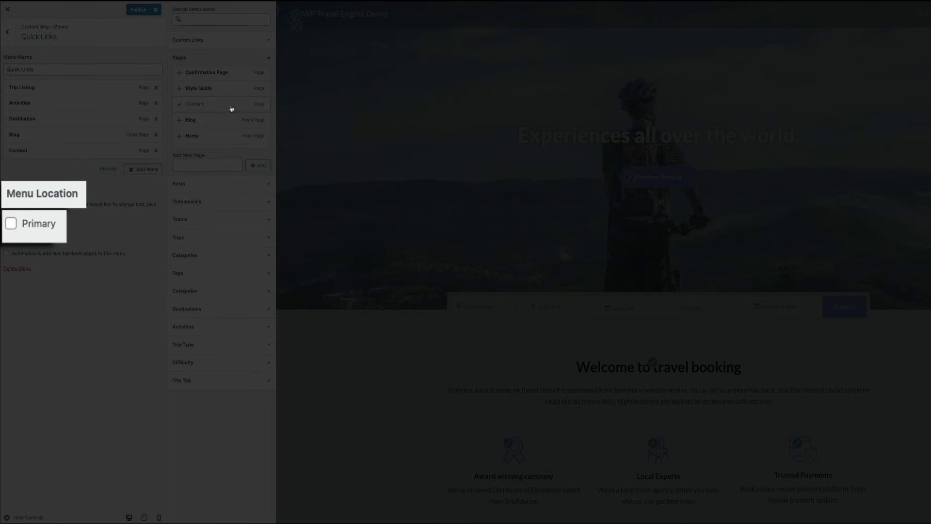
- Assign the Quick Links menu to the Primary location, publish the change and return to the main customizer options
{"action": "left_click", "coordinate": [7, 226]}
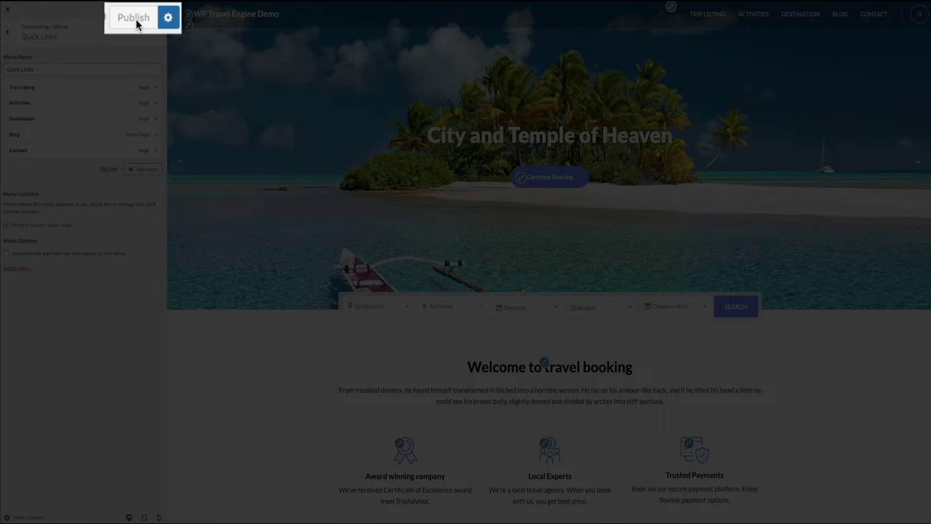
{"action": "left_click", "coordinate": [140, 12]}
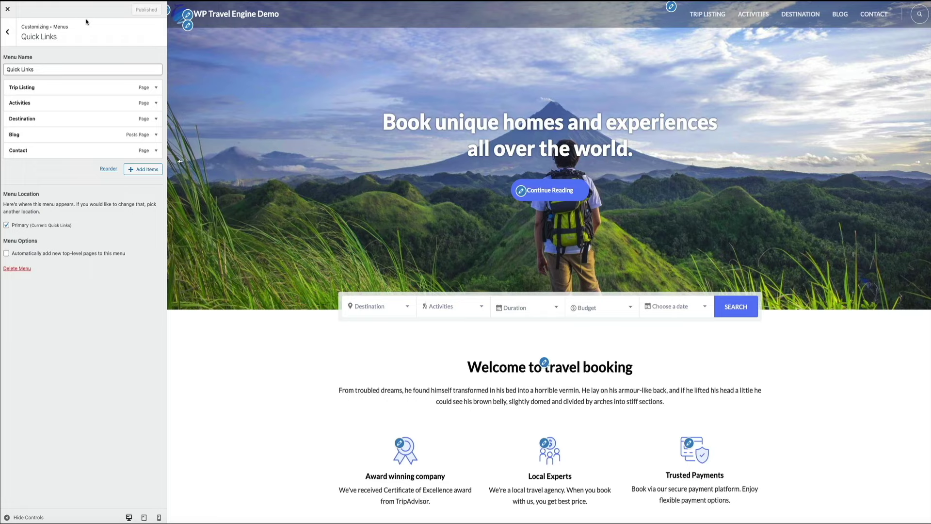
{"action": "left_click", "coordinate": [8, 33]}
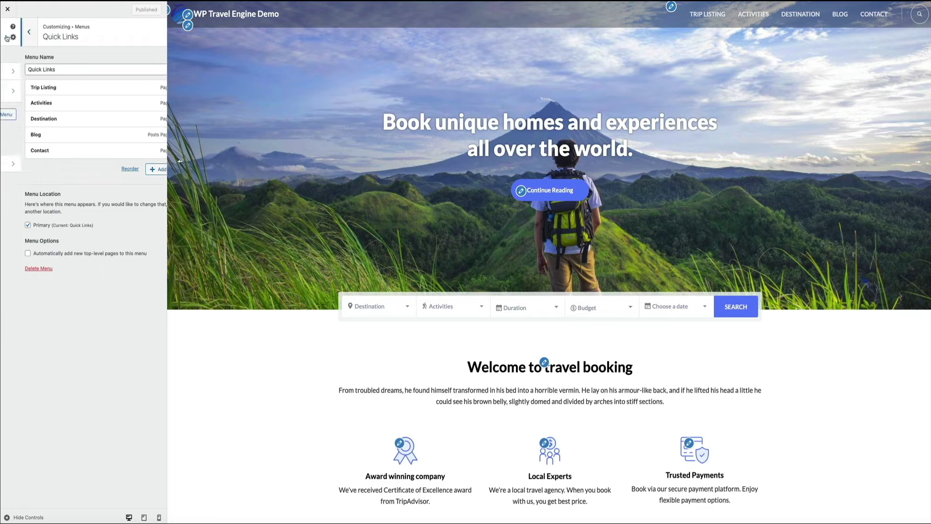
{"action": "left_click", "coordinate": [8, 34]}
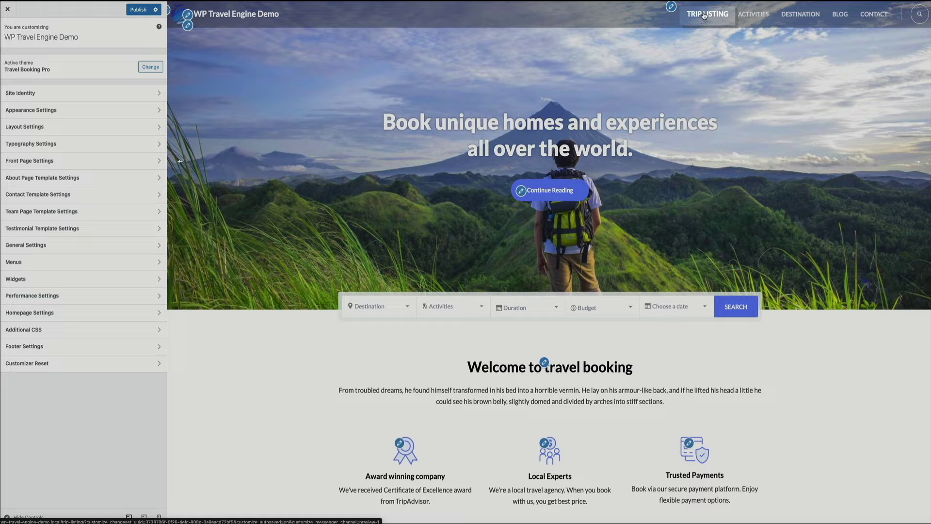
- Open the Trip Listing page in the preview and look through its filter criteria and listed trips
{"action": "left_click", "coordinate": [704, 14]}
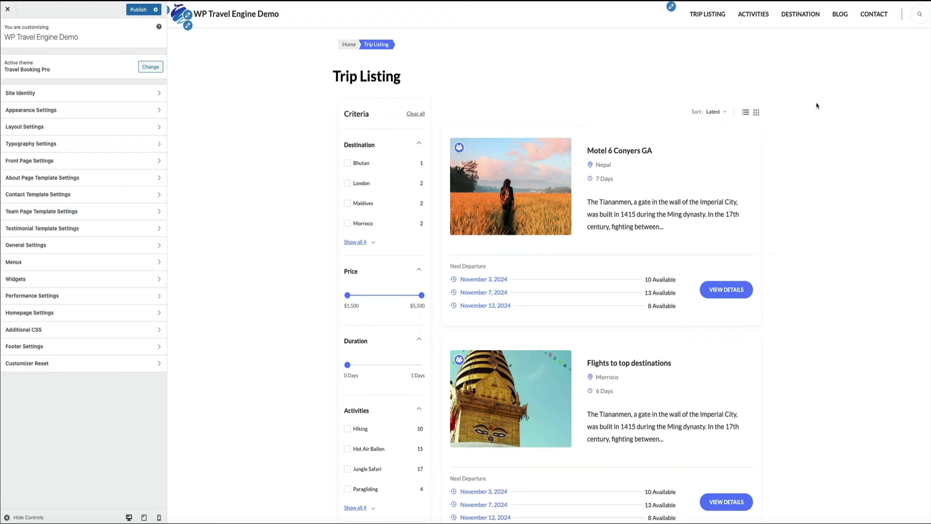
{"action": "scroll", "coordinate": [817, 104], "scroll_direction": "down", "scroll_amount": 4}
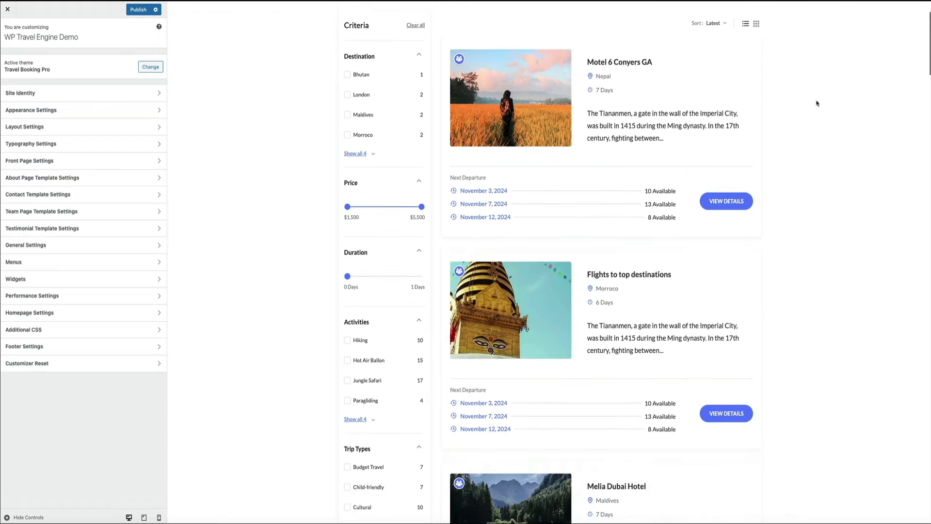
{"action": "scroll", "coordinate": [816, 104], "scroll_direction": "down", "scroll_amount": 5}
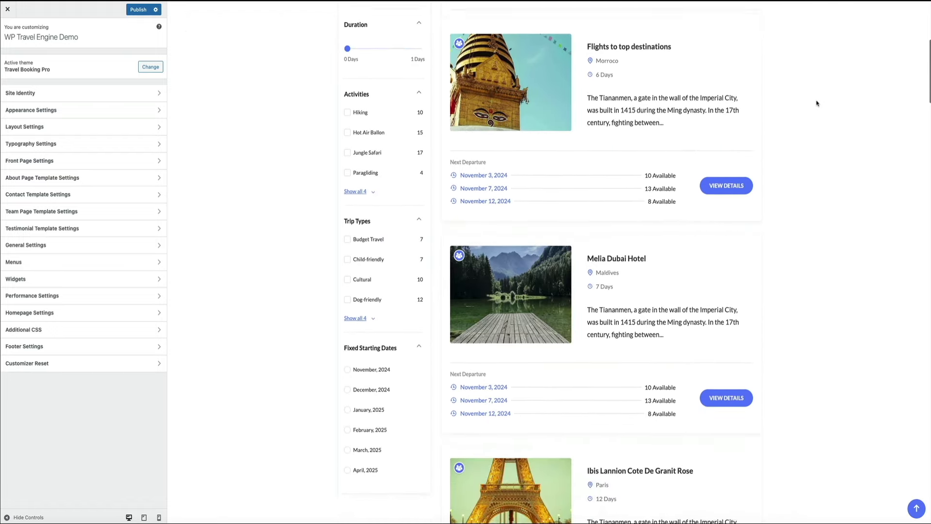
{"action": "scroll", "coordinate": [817, 103], "scroll_direction": "down", "scroll_amount": 3}
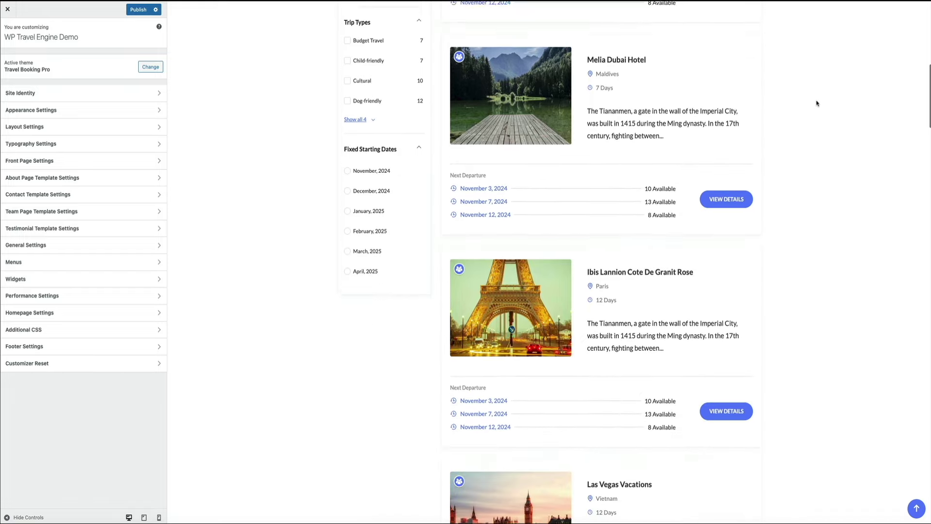
{"action": "scroll", "coordinate": [817, 104], "scroll_direction": "down", "scroll_amount": 7}
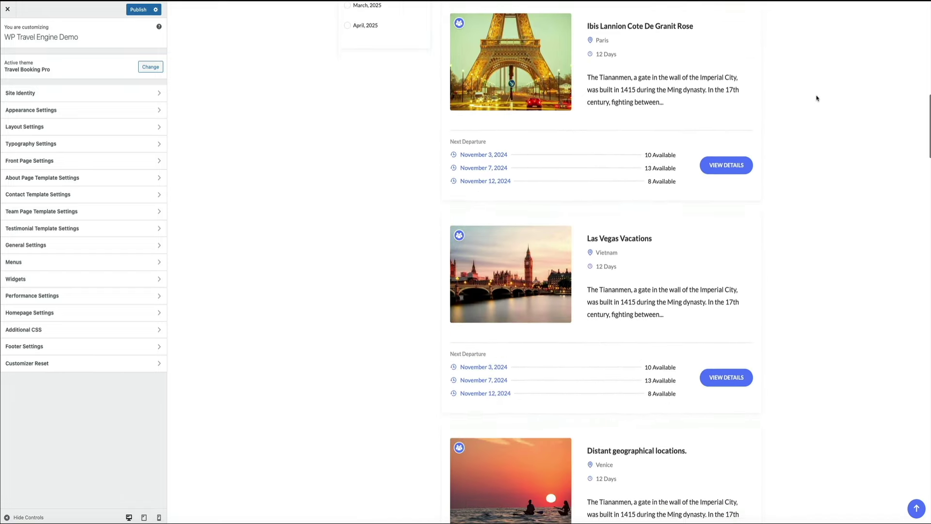
{"action": "scroll", "coordinate": [816, 99], "scroll_direction": "down", "scroll_amount": 2}
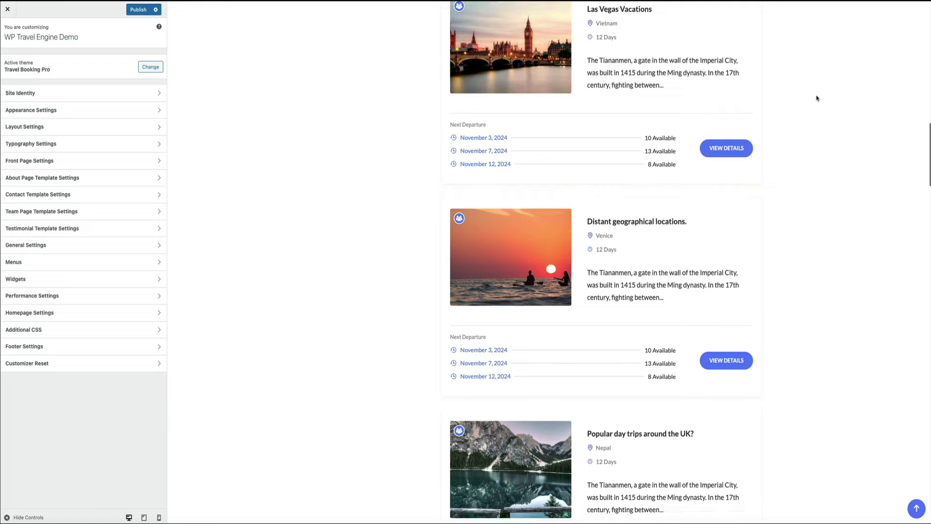
{"action": "scroll", "coordinate": [817, 99], "scroll_direction": "up", "scroll_amount": 8}
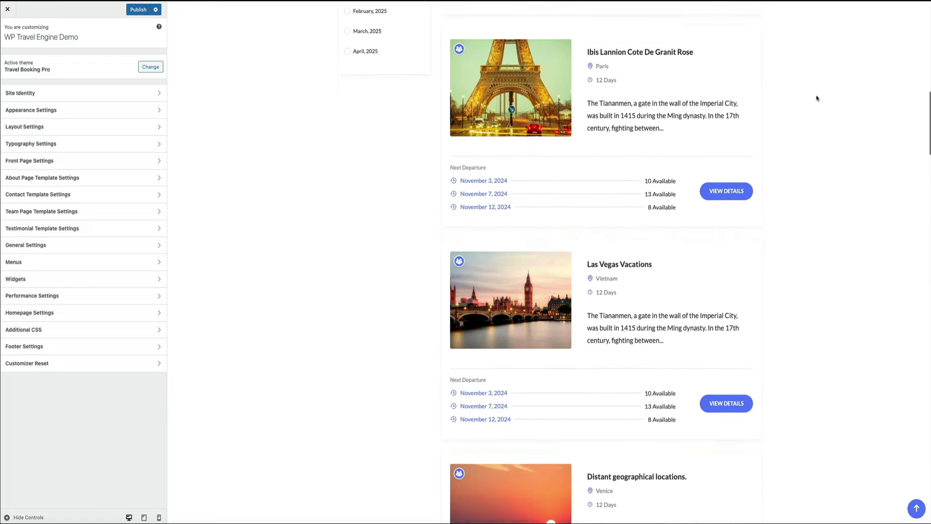
{"action": "scroll", "coordinate": [817, 99], "scroll_direction": "up", "scroll_amount": 11}
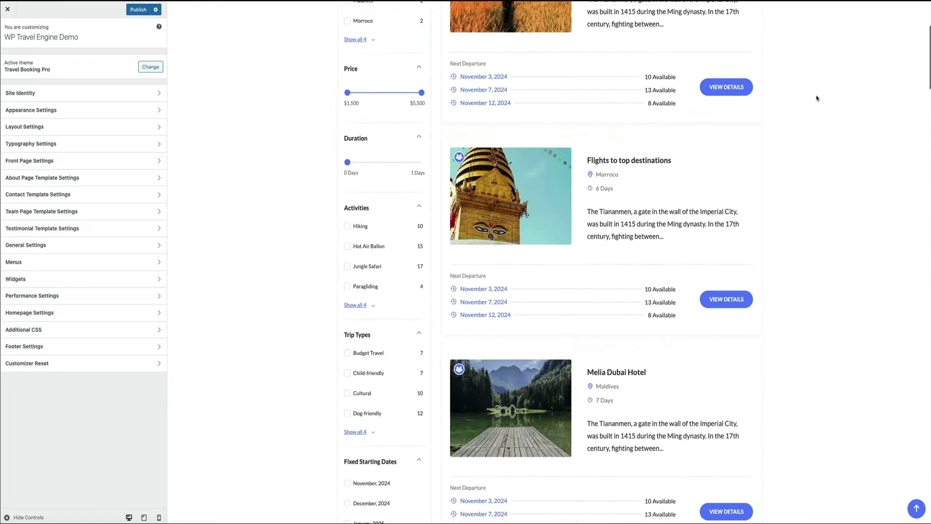
{"action": "scroll", "coordinate": [817, 98], "scroll_direction": "up", "scroll_amount": 1}
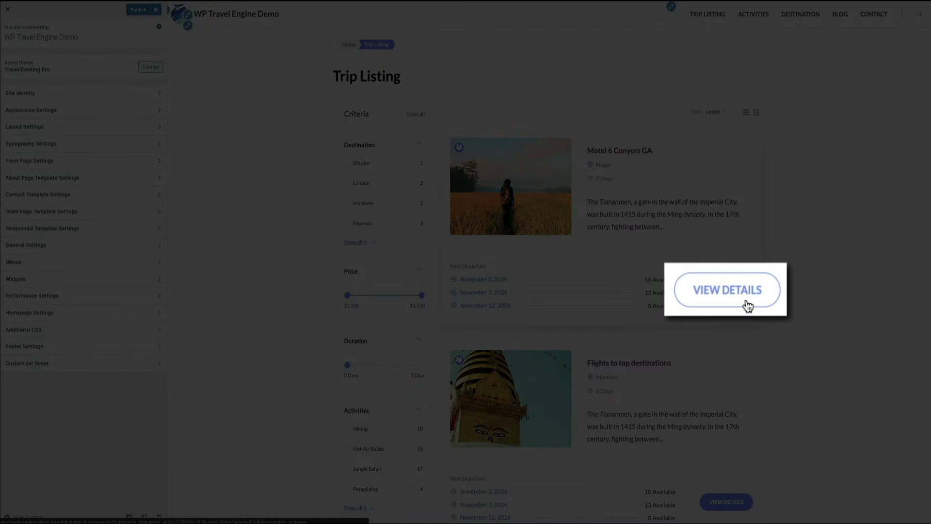
- View the details of the Motel 6 Conyers GA trip and look through its overview, enquiry form and related trips
{"action": "left_click", "coordinate": [739, 296]}
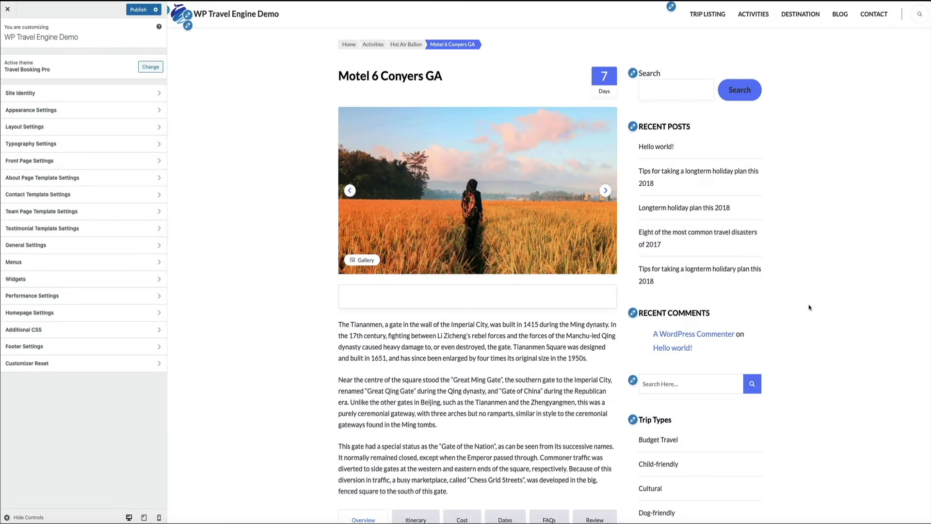
{"action": "scroll", "coordinate": [257, 318], "scroll_direction": "down", "scroll_amount": 2}
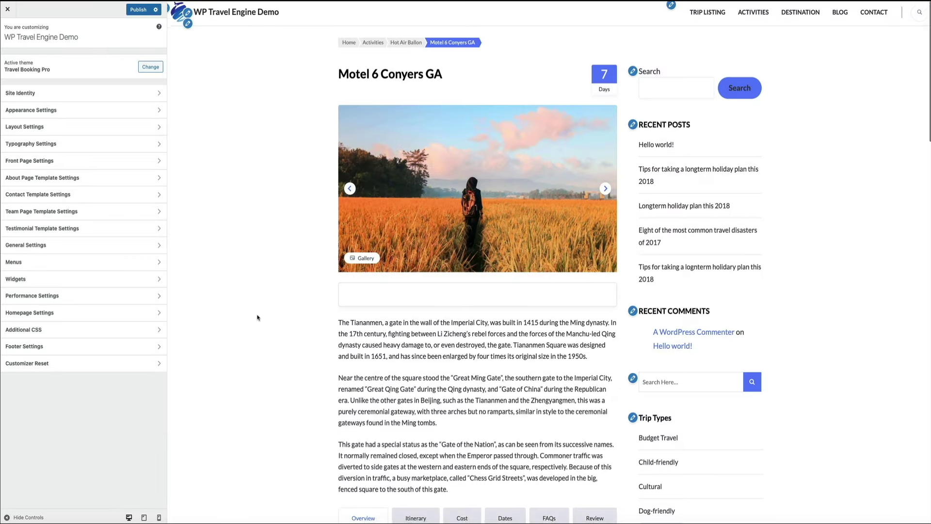
{"action": "scroll", "coordinate": [257, 318], "scroll_direction": "down", "scroll_amount": 5}
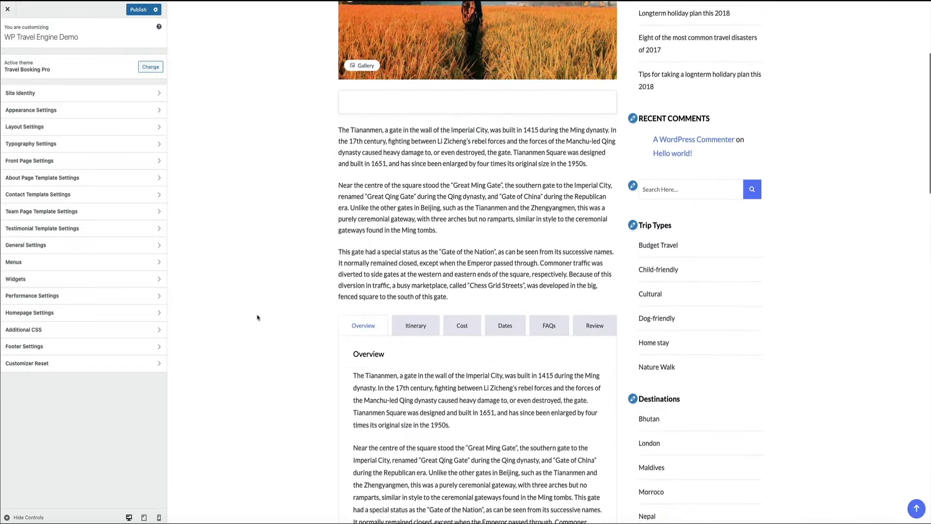
{"action": "scroll", "coordinate": [257, 318], "scroll_direction": "down", "scroll_amount": 12}
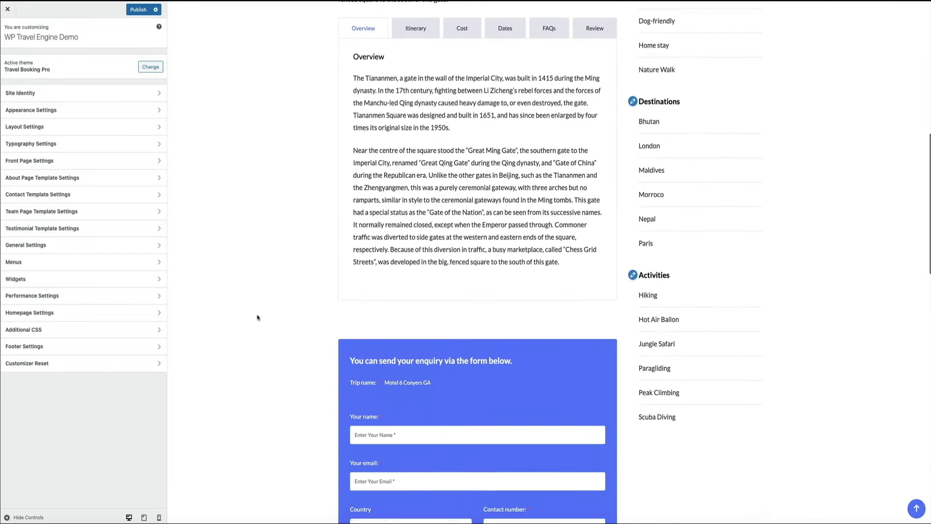
{"action": "scroll", "coordinate": [257, 318], "scroll_direction": "down", "scroll_amount": 13}
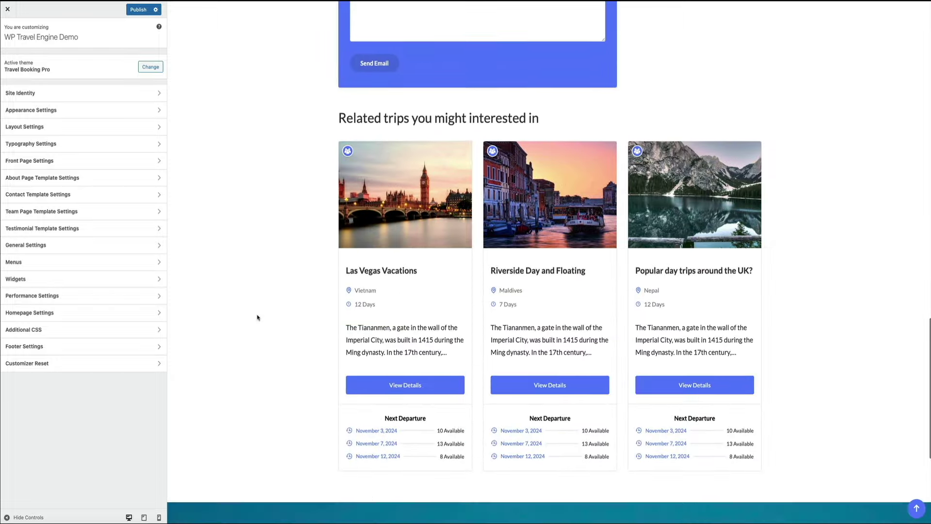
{"action": "scroll", "coordinate": [257, 317], "scroll_direction": "up", "scroll_amount": 5}
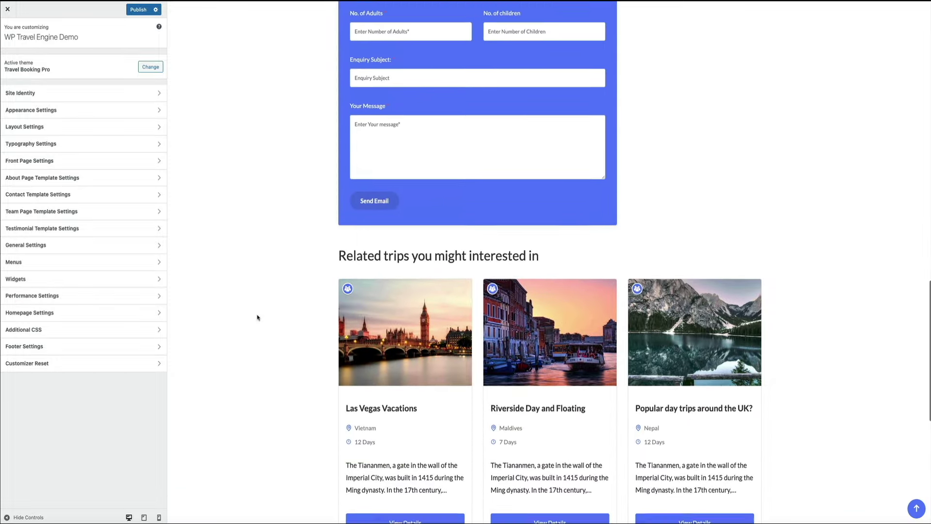
{"action": "scroll", "coordinate": [257, 318], "scroll_direction": "up", "scroll_amount": 12}
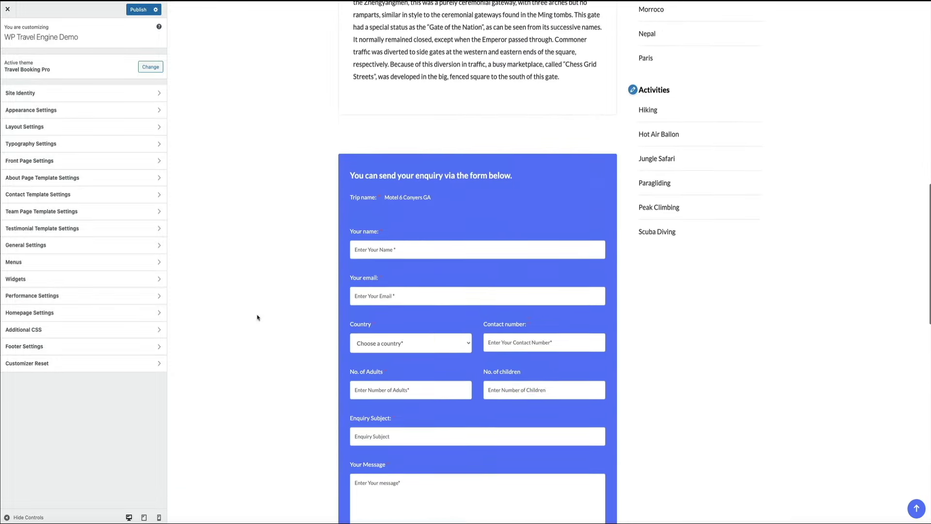
{"action": "scroll", "coordinate": [257, 318], "scroll_direction": "up", "scroll_amount": 12}
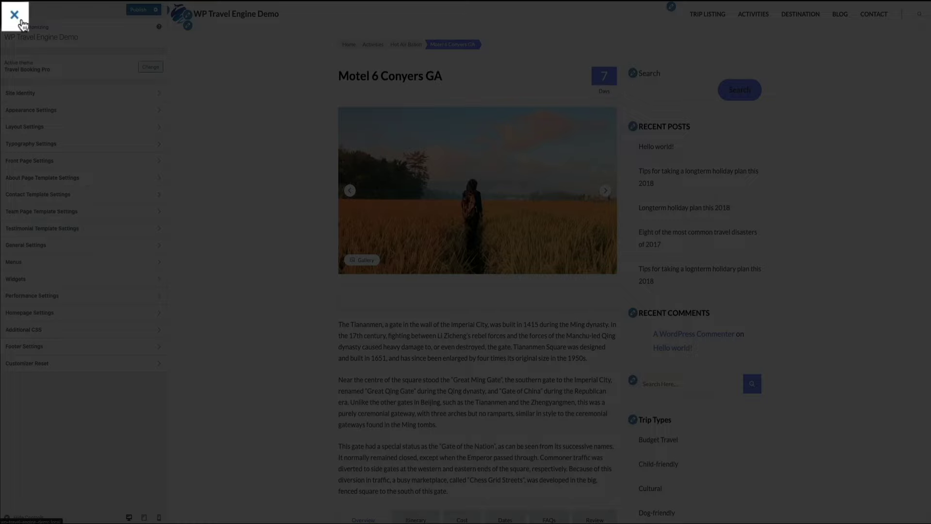
- Leave the customizer without saving the pending changes and open the WP Travel Engine list of all trips
{"action": "left_click", "coordinate": [21, 22]}
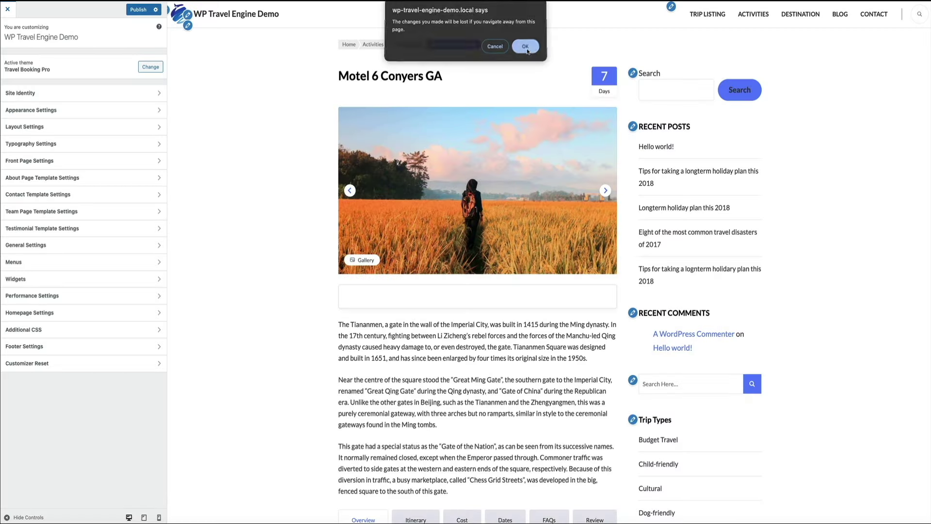
{"action": "left_click", "coordinate": [525, 46]}
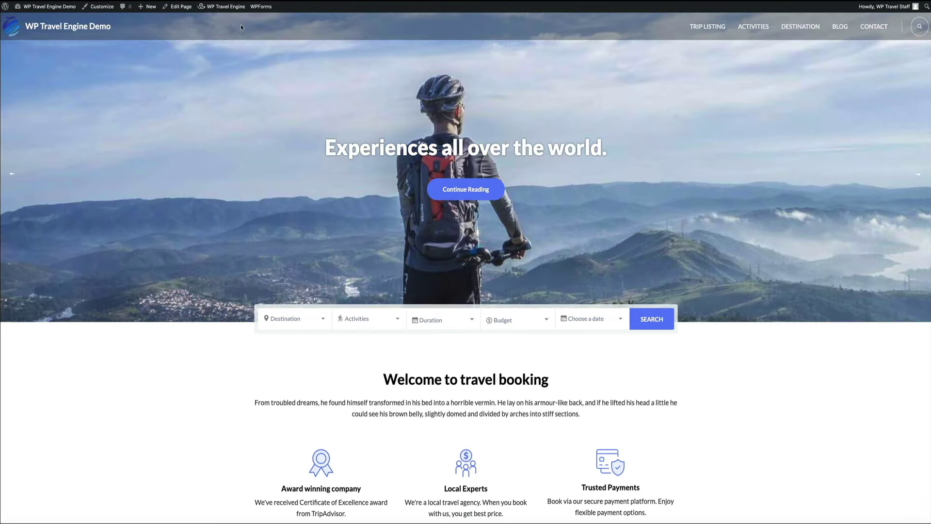
{"action": "mouse_move", "coordinate": [227, 7]}
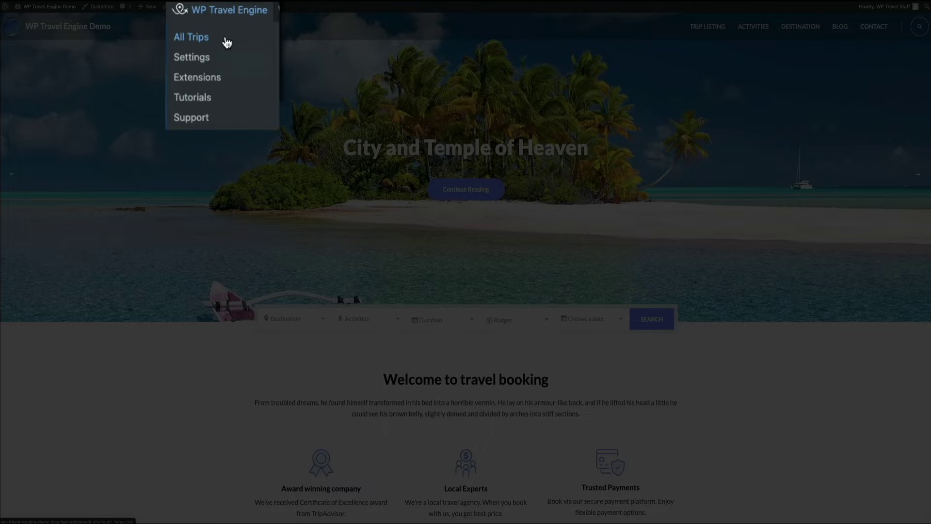
{"action": "left_click", "coordinate": [227, 42]}
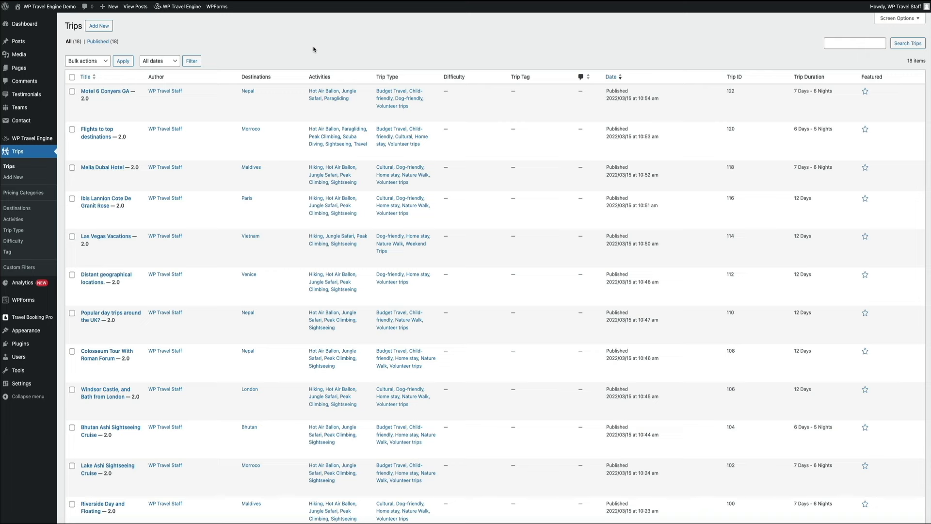
- Open the Motel 6 Conyers GA trip for editing and bring up the pricing and dates of its Budget Friendly package
{"action": "mouse_move", "coordinate": [118, 106]}
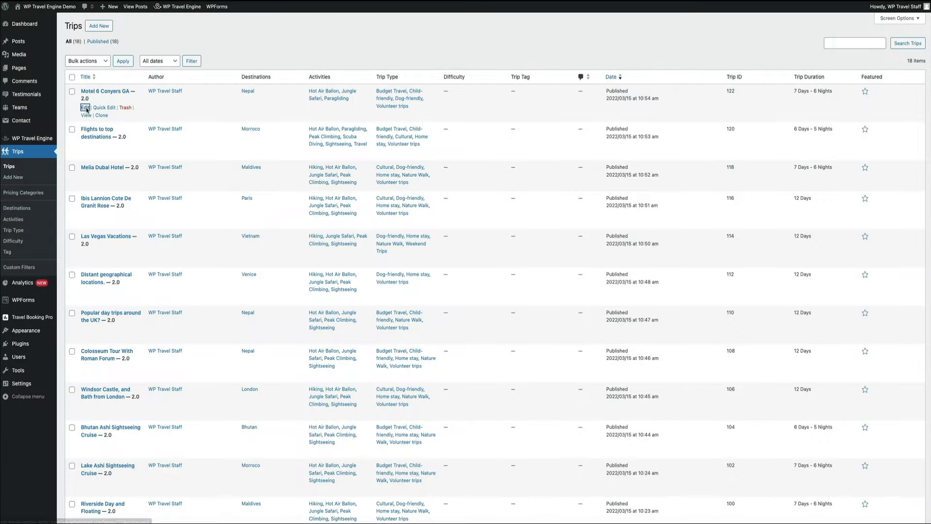
{"action": "left_click", "coordinate": [86, 109]}
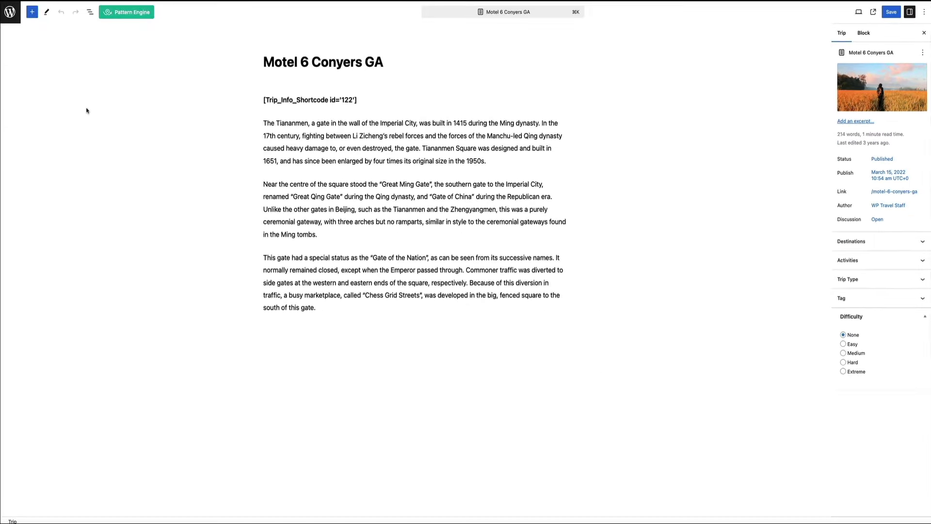
{"action": "scroll", "coordinate": [86, 111], "scroll_direction": "down", "scroll_amount": 10}
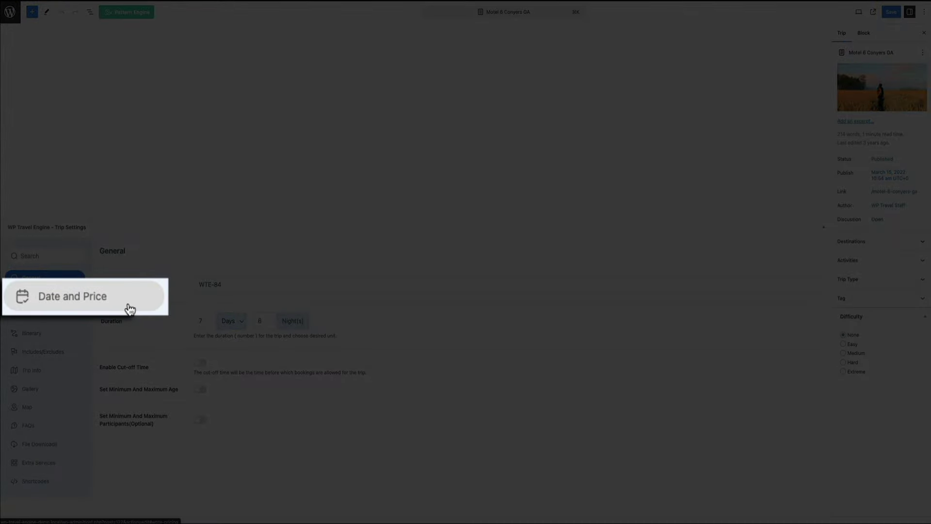
{"action": "left_click", "coordinate": [68, 301]}
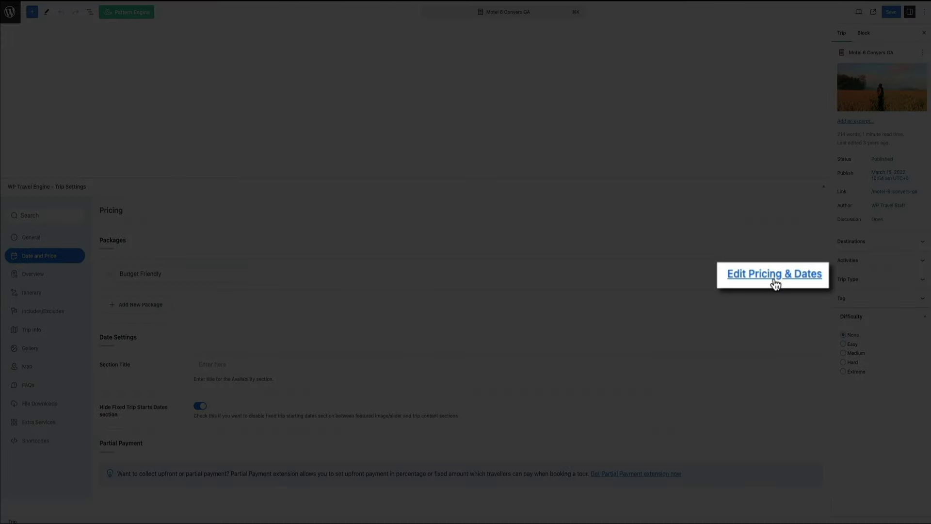
{"action": "left_click", "coordinate": [773, 277]}
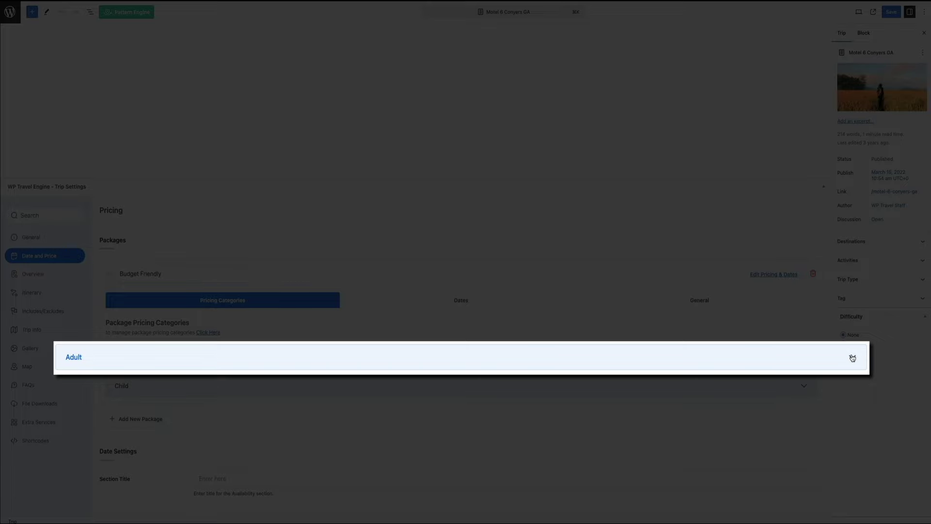
- Set the Adult category's regular price to 500 USD in the Budget Friendly package
{"action": "left_click", "coordinate": [852, 358]}
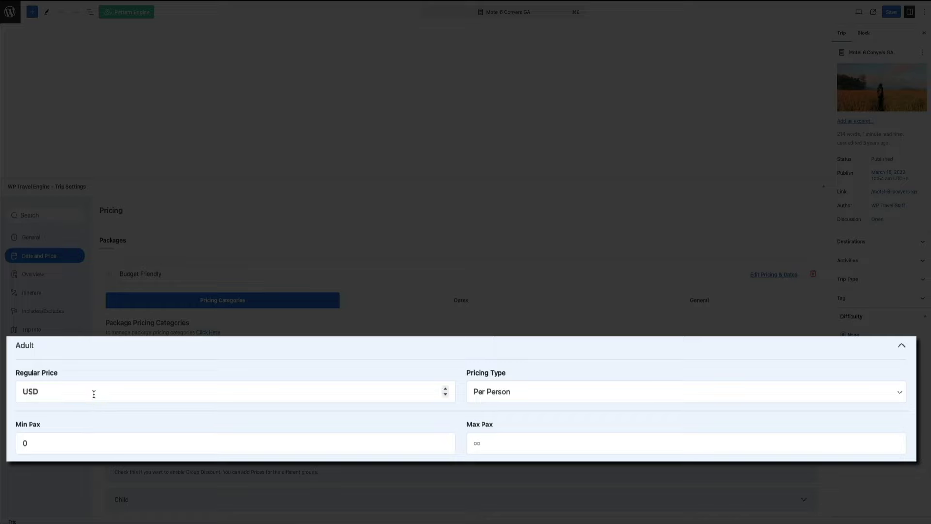
{"action": "left_click", "coordinate": [174, 393]}
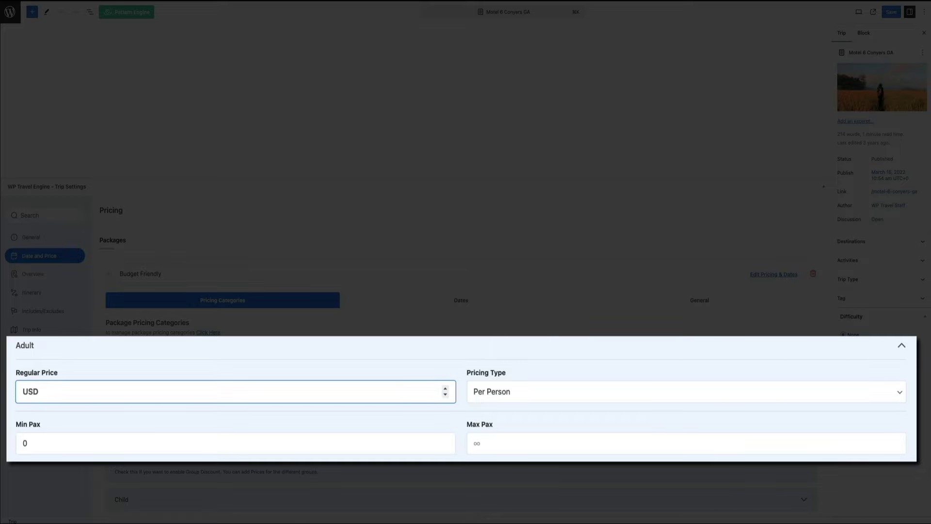
{"action": "type", "text": "500"}
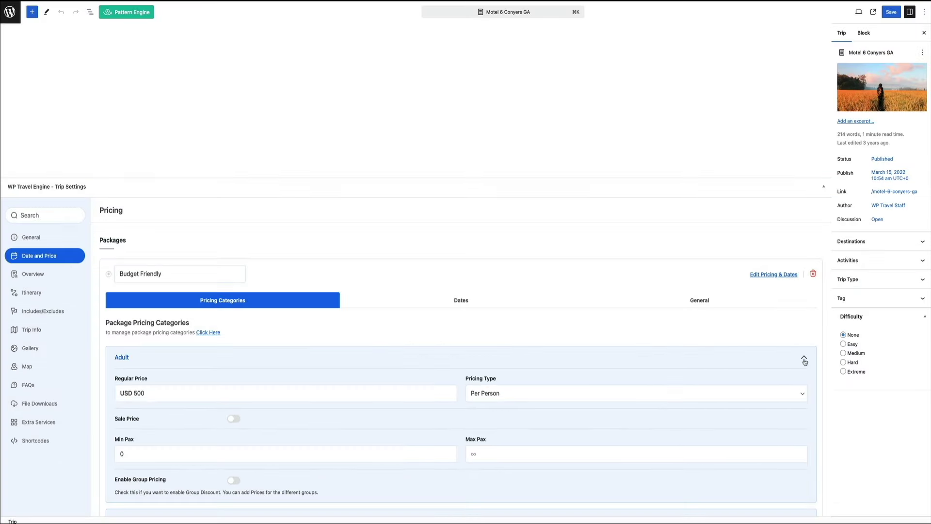
{"action": "left_click", "coordinate": [804, 359]}
- Look through the trip's Overview and Itinerary settings, and copy the shortcode that displays its Trip Info in posts and pages
{"action": "left_click", "coordinate": [34, 274]}
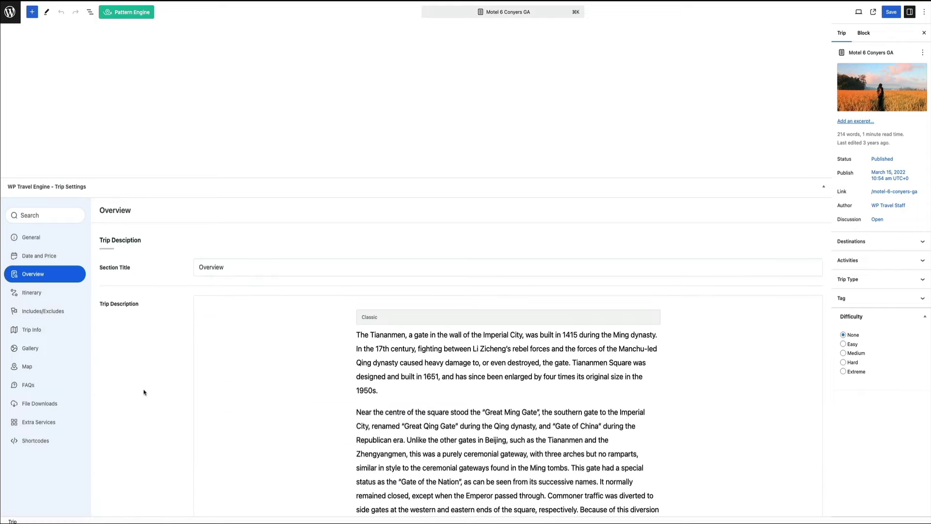
{"action": "left_click", "coordinate": [31, 293]}
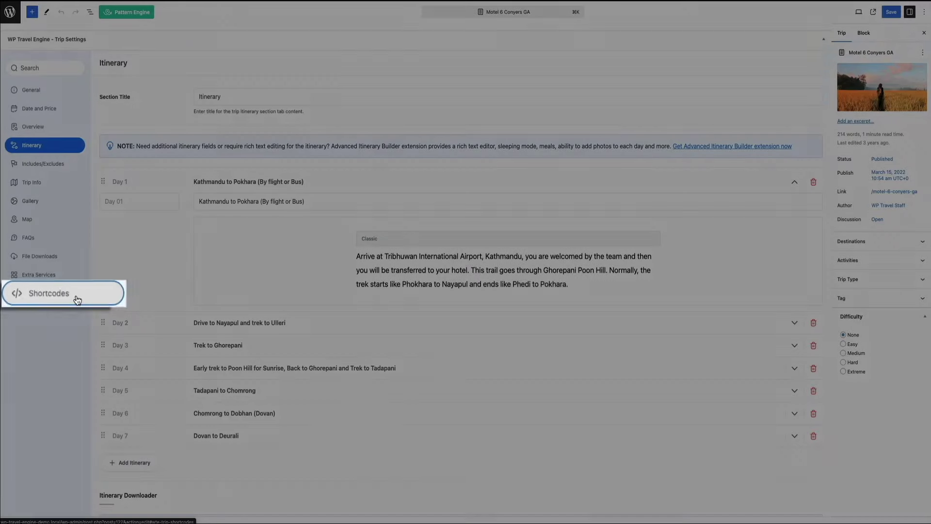
{"action": "left_click", "coordinate": [61, 296]}
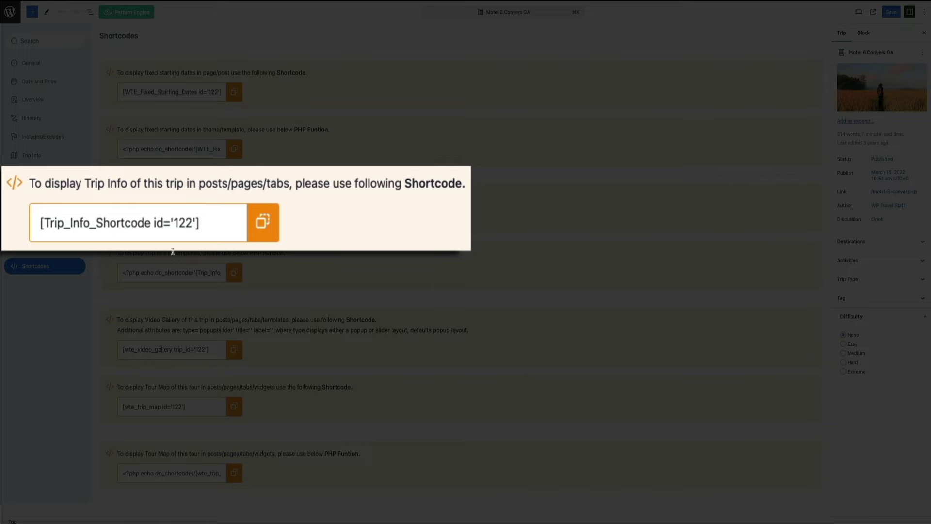
{"action": "left_click", "coordinate": [264, 237]}
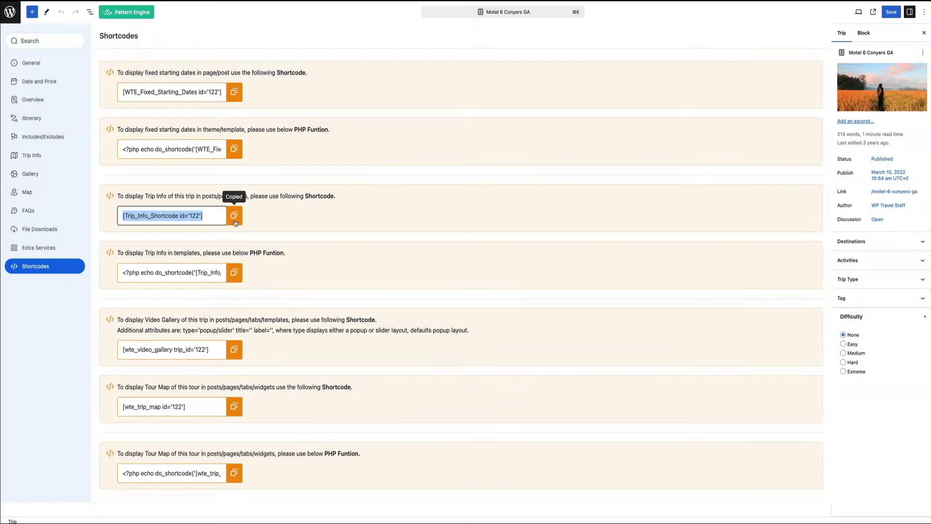
{"action": "scroll", "coordinate": [235, 222], "scroll_direction": "up", "scroll_amount": 15}
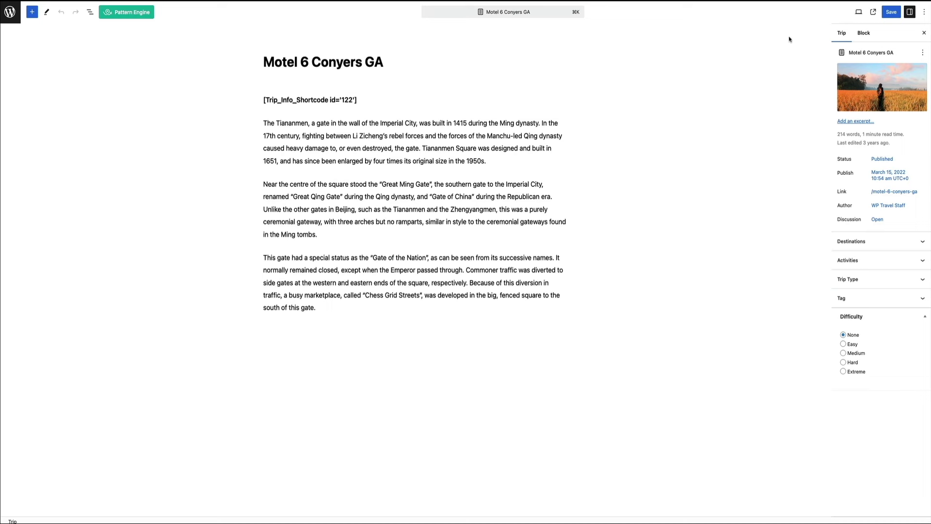
- View the Motel 6 Conyers GA trip on the live site and examine its itinerary, cost and available dates
{"action": "left_click", "coordinate": [873, 13]}
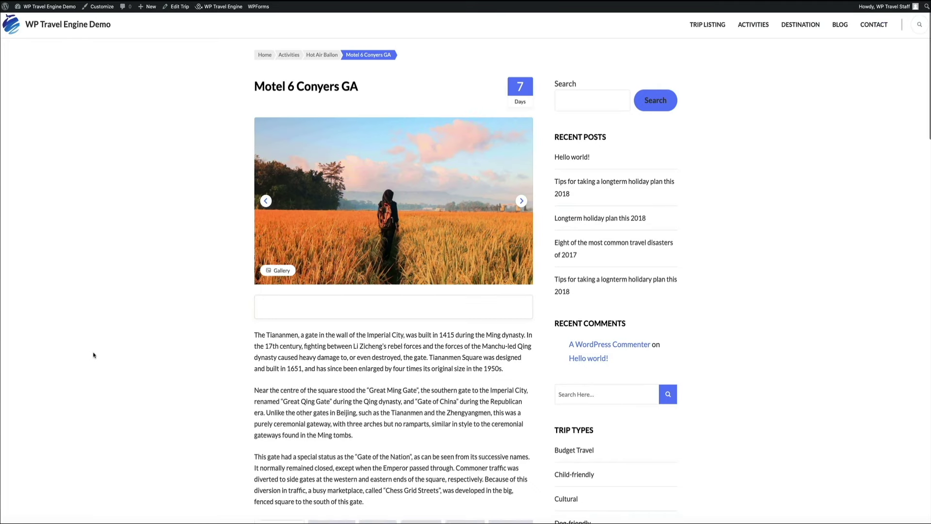
{"action": "scroll", "coordinate": [94, 355], "scroll_direction": "down", "scroll_amount": 4}
{"action": "scroll", "coordinate": [94, 355], "scroll_direction": "down", "scroll_amount": 3}
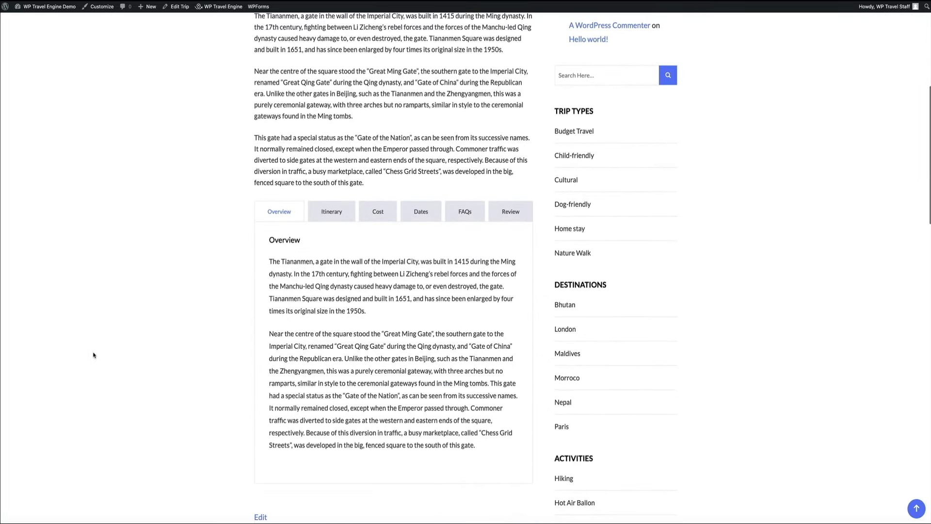
{"action": "left_click", "coordinate": [330, 211]}
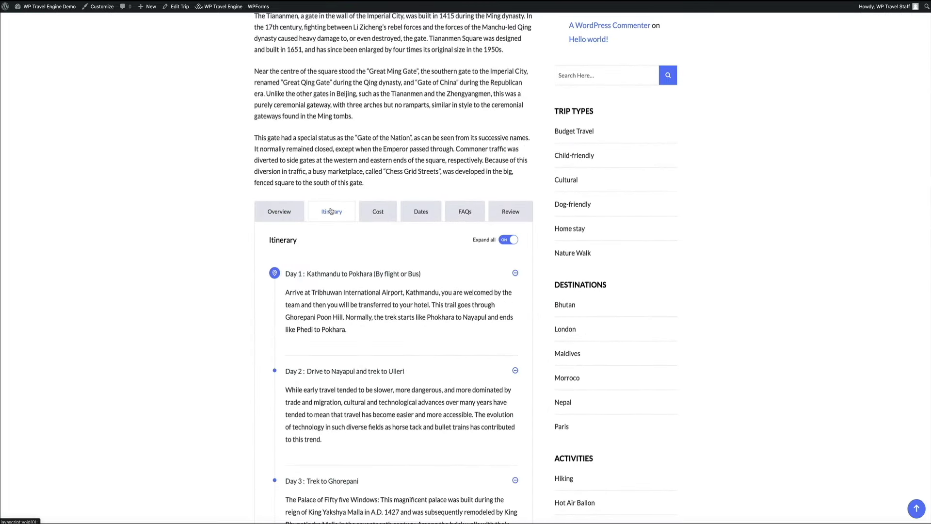
{"action": "left_click", "coordinate": [381, 217]}
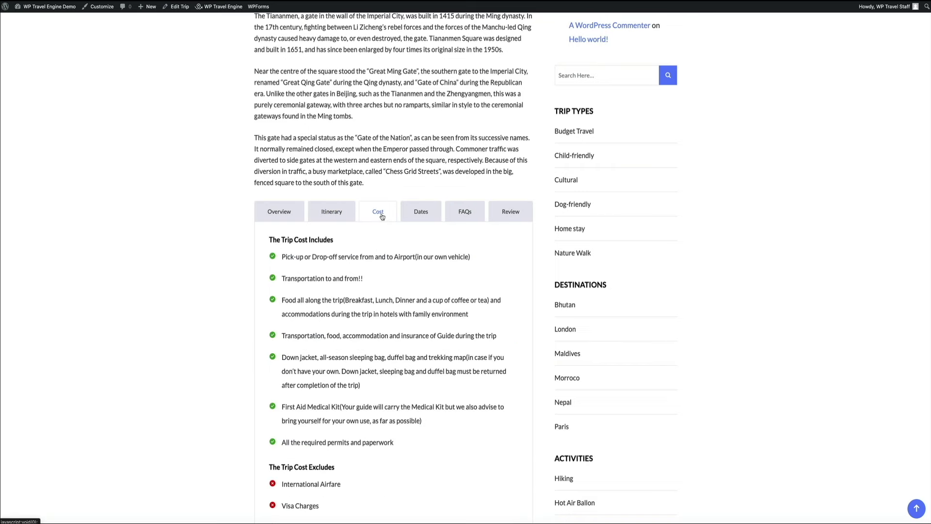
{"action": "left_click", "coordinate": [423, 218]}
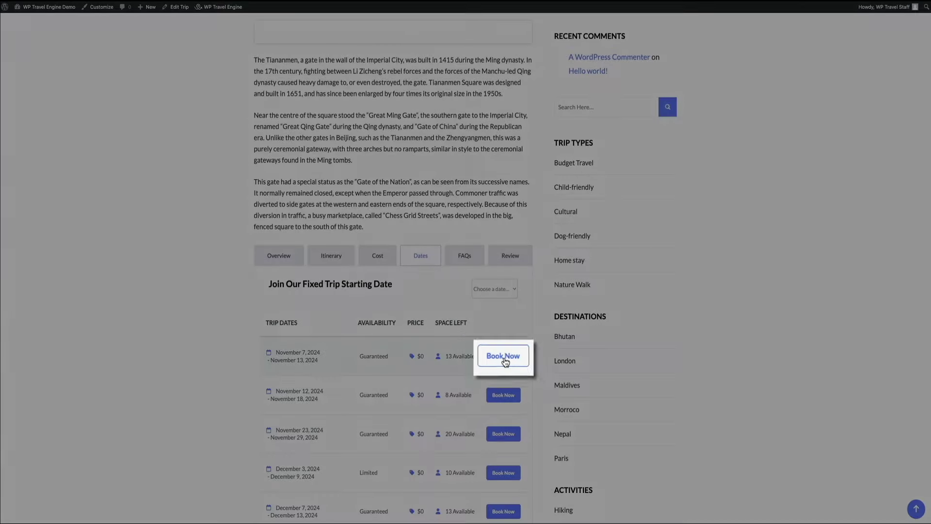
- Book the trip's November 23, 2024 departure for one adult and proceed to checkout to review the billing and payment form
{"action": "left_click", "coordinate": [503, 360]}
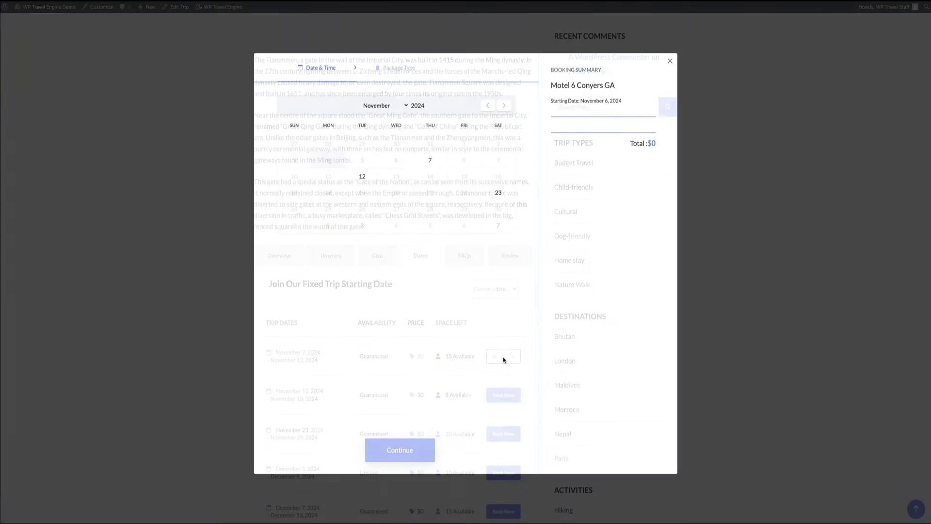
{"action": "left_click", "coordinate": [491, 198]}
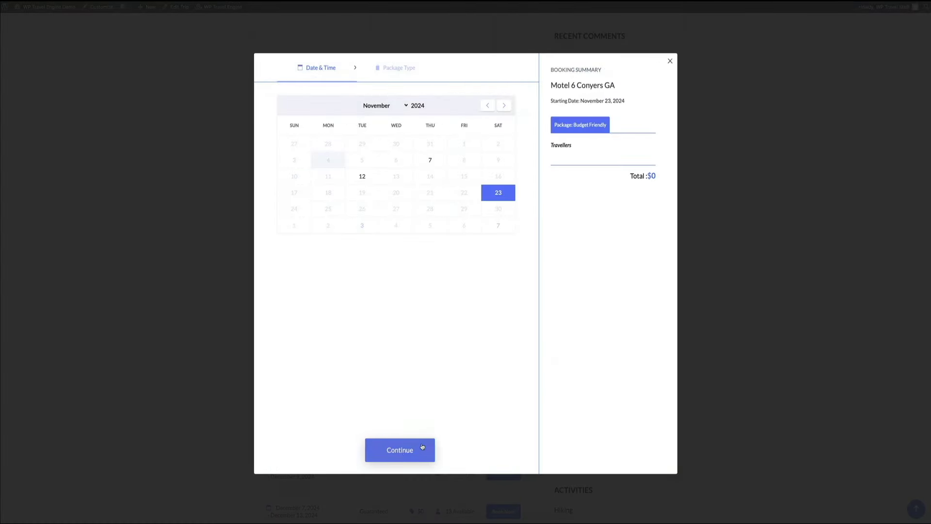
{"action": "left_click", "coordinate": [404, 450]}
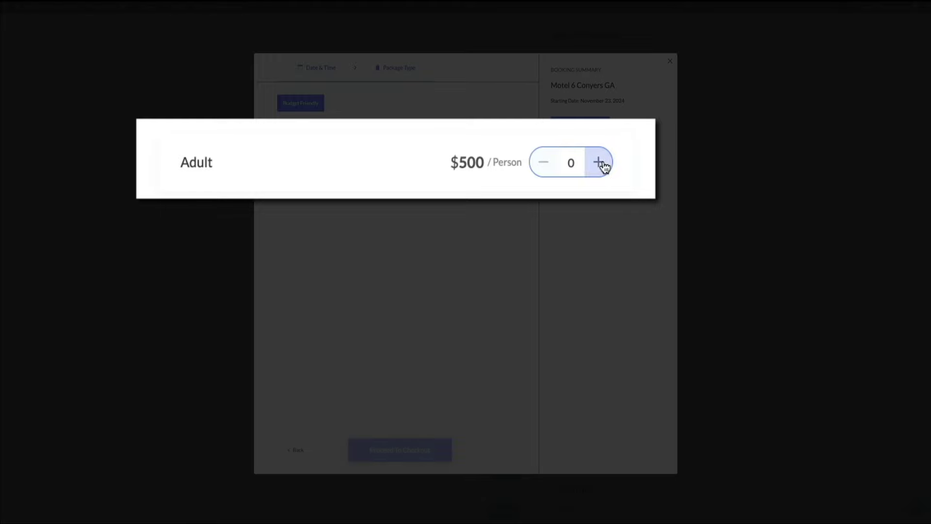
{"action": "left_click", "coordinate": [498, 161]}
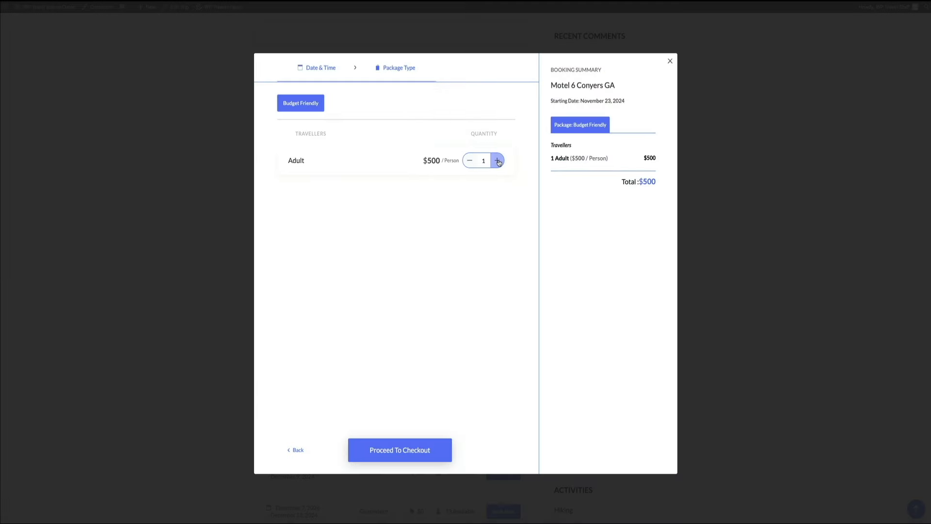
{"action": "left_click", "coordinate": [406, 452]}
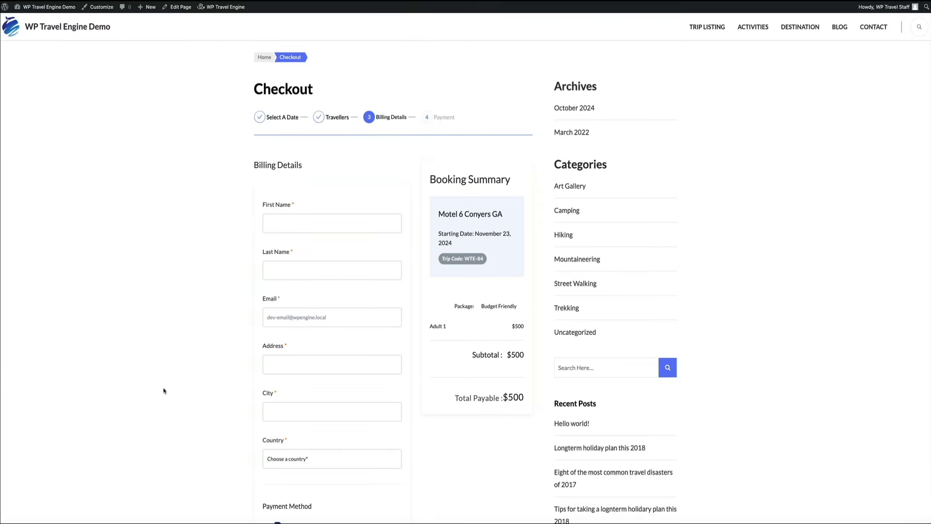
{"action": "scroll", "coordinate": [167, 383], "scroll_direction": "down", "scroll_amount": 3}
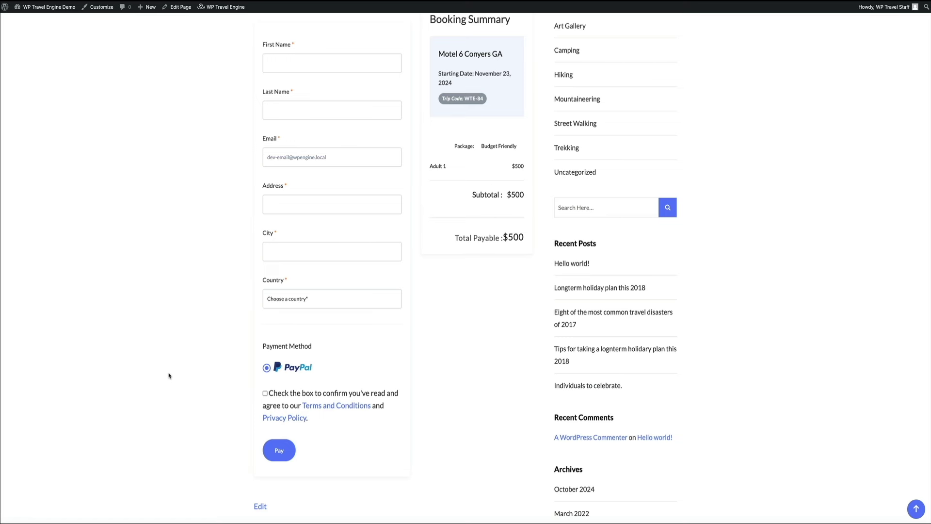
{"action": "scroll", "coordinate": [169, 373], "scroll_direction": "up", "scroll_amount": 3}
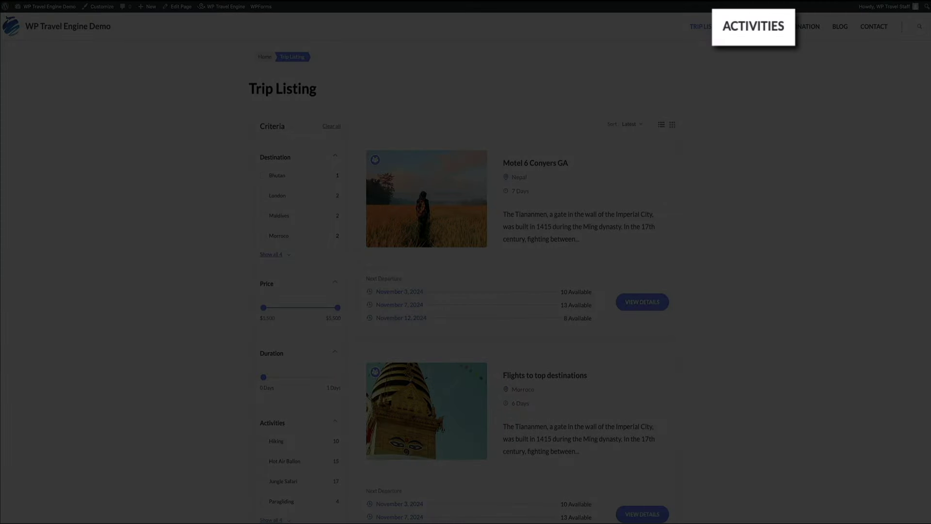
- View the Hiking activity from the site's Activities page and open that activity for editing
{"action": "left_click", "coordinate": [738, 35]}
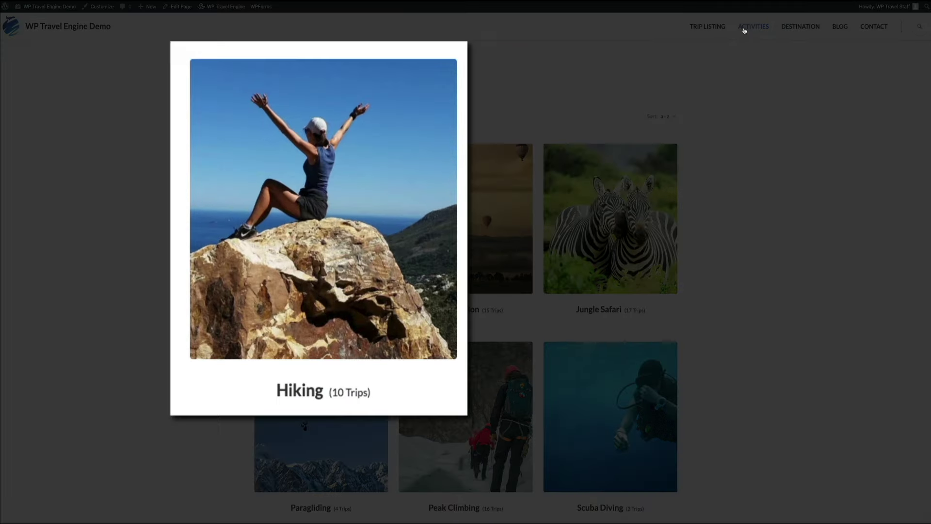
{"action": "left_click", "coordinate": [335, 230]}
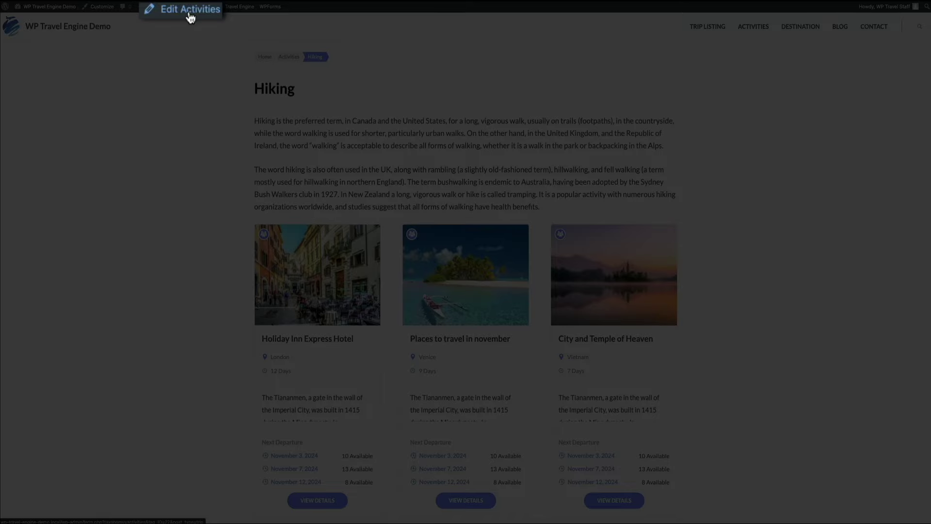
{"action": "left_click", "coordinate": [187, 7]}
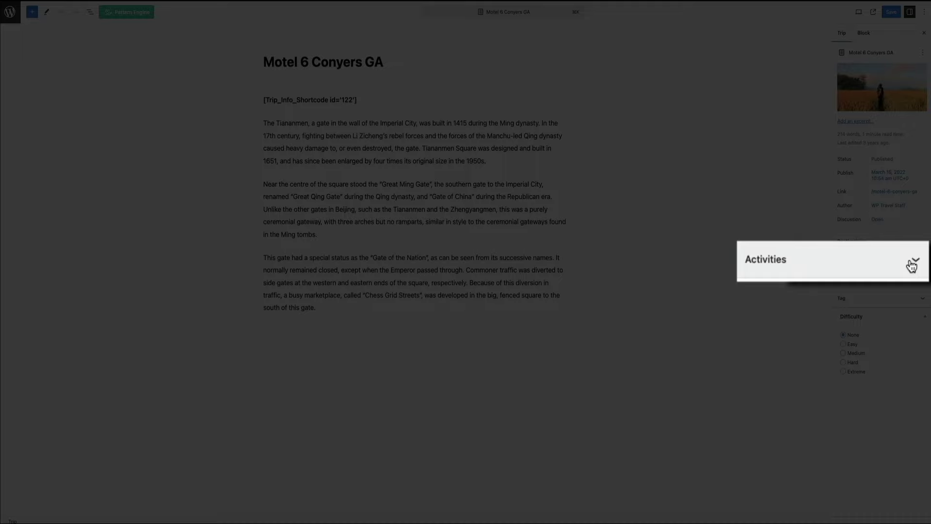
- Review the activities and destinations that can be assigned to the Motel 6 Conyers GA trip in its editor
{"action": "left_click", "coordinate": [917, 263]}
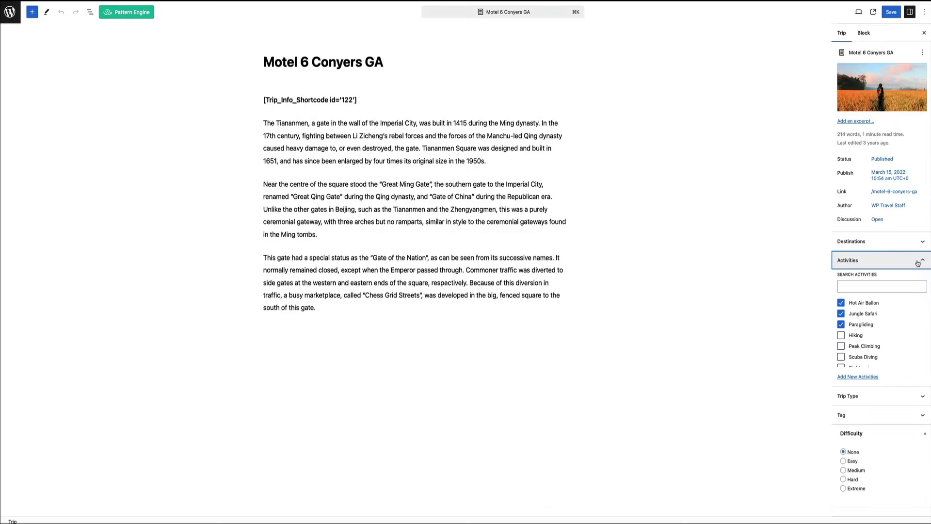
{"action": "left_click", "coordinate": [917, 263]}
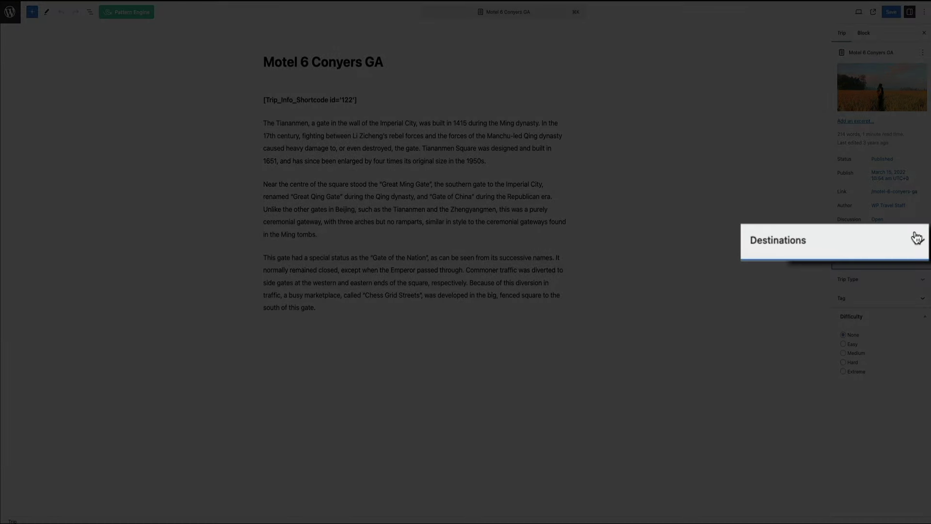
{"action": "left_click", "coordinate": [916, 237]}
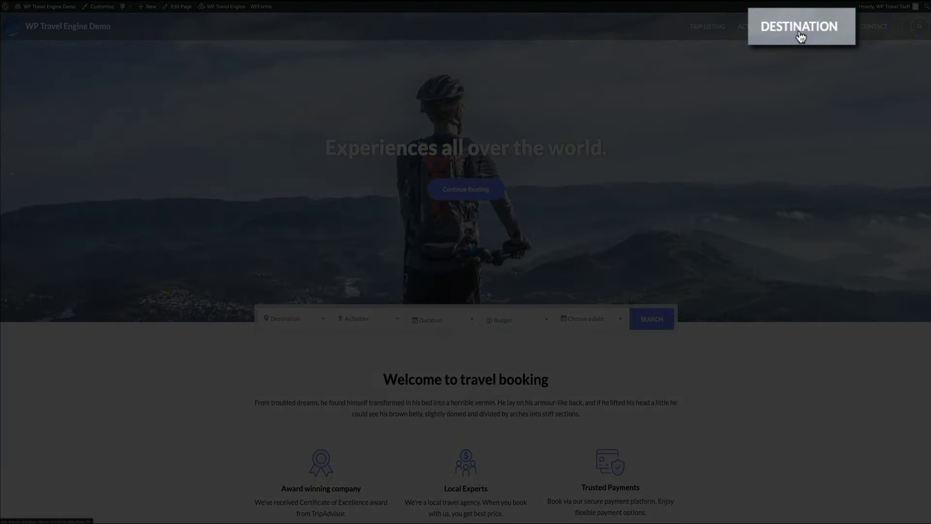
- View the Bhutan destination from the site's Destination page and open that destination for editing
{"action": "left_click", "coordinate": [800, 29]}
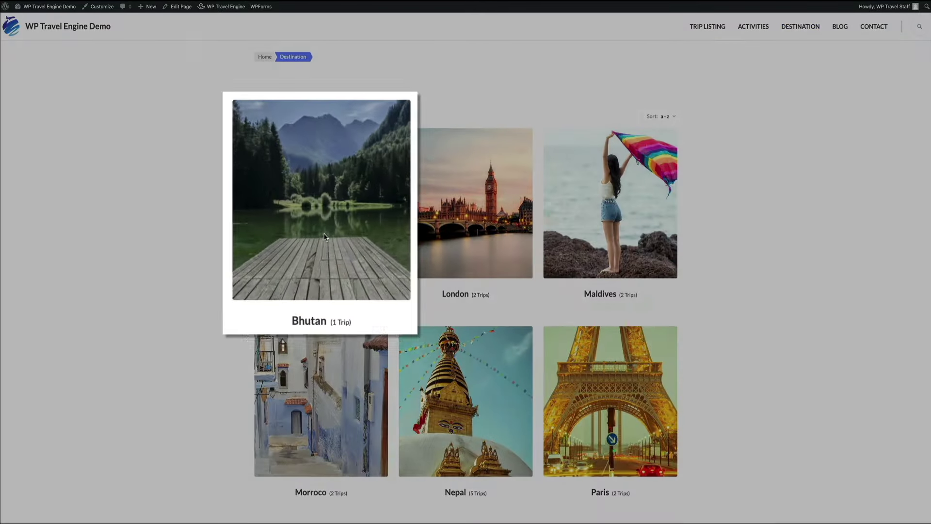
{"action": "mouse_move", "coordinate": [319, 219]}
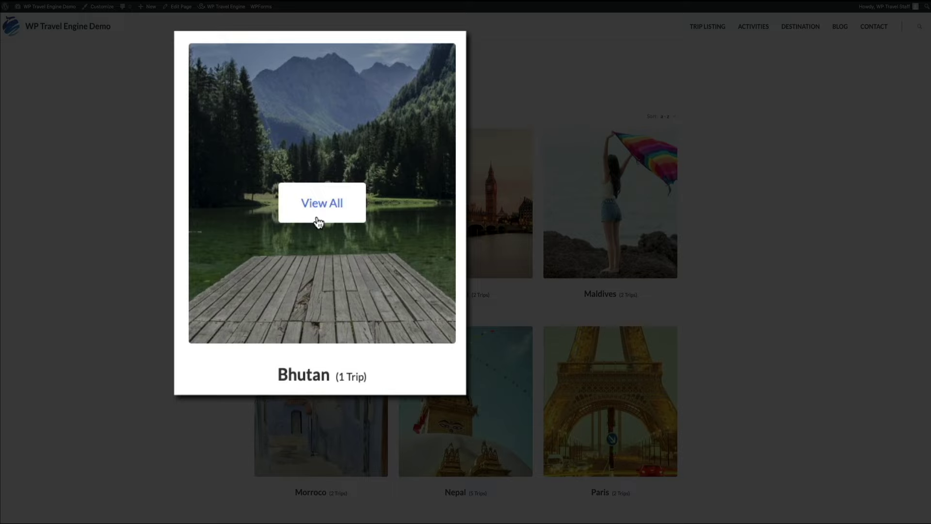
{"action": "left_click", "coordinate": [319, 219]}
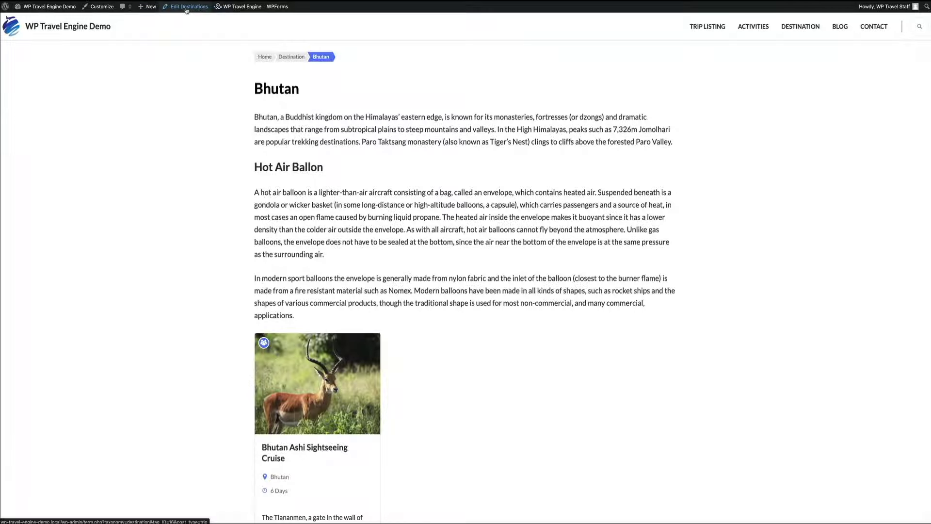
{"action": "left_click", "coordinate": [187, 7]}
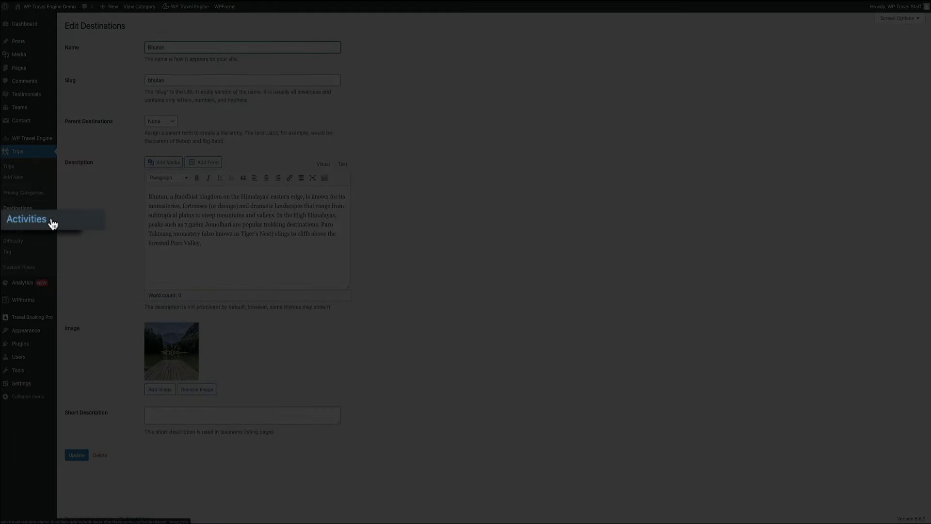
- Review the admin lists of all trip activities and all trip destinations
{"action": "left_click", "coordinate": [25, 222]}
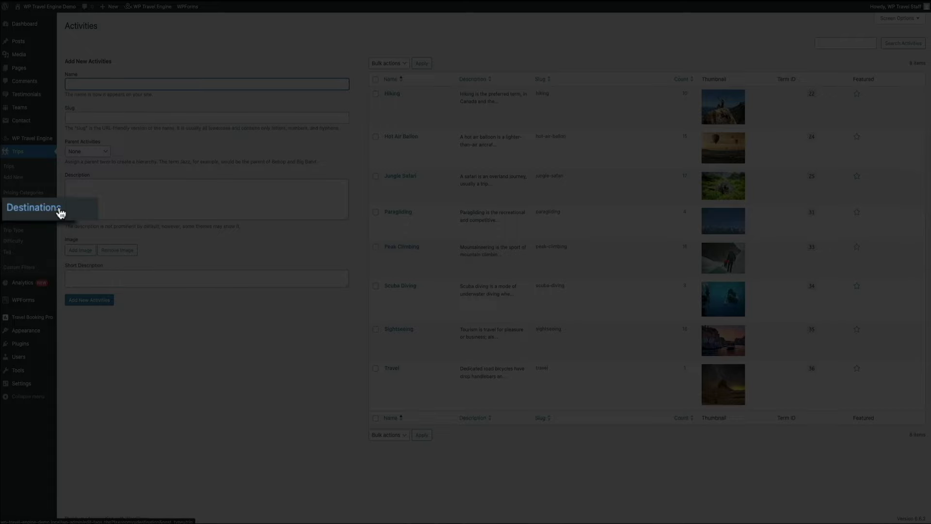
{"action": "left_click", "coordinate": [30, 209]}
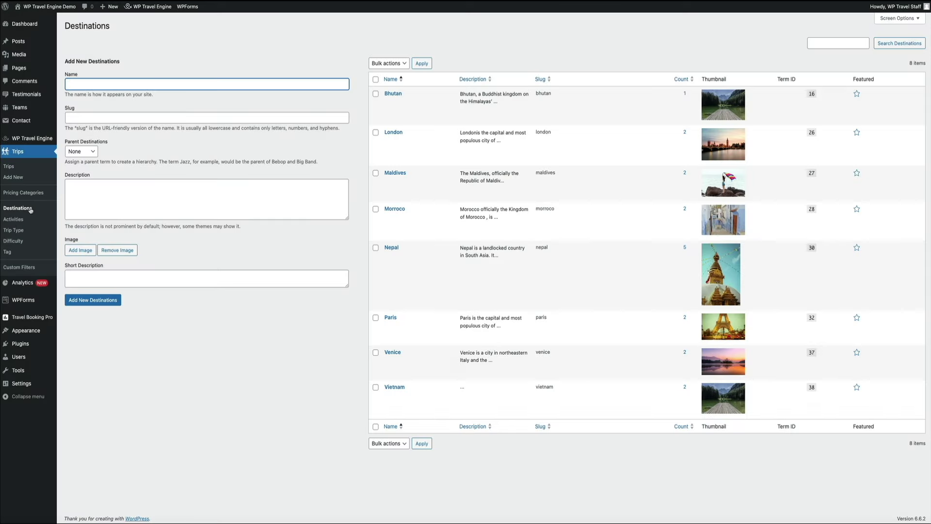
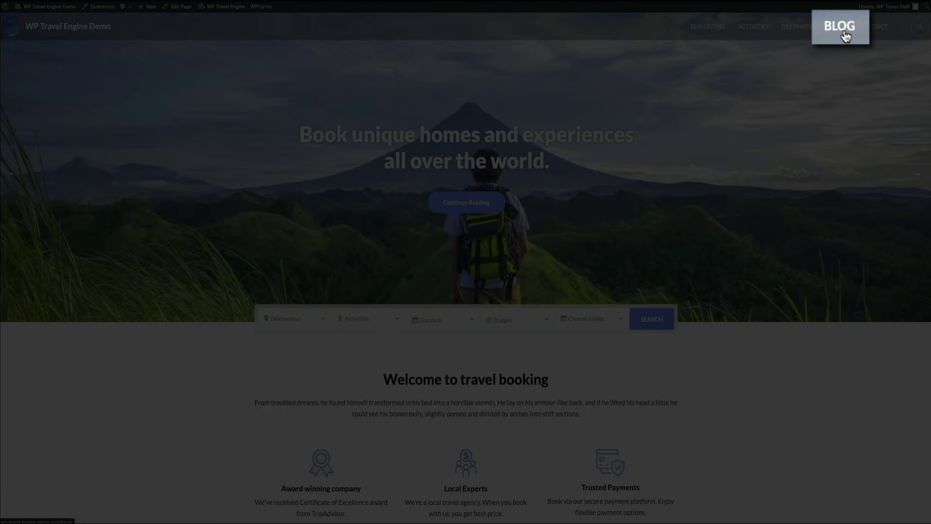
- Open the site's Blog page and look through its posts
{"action": "left_click", "coordinate": [844, 33]}
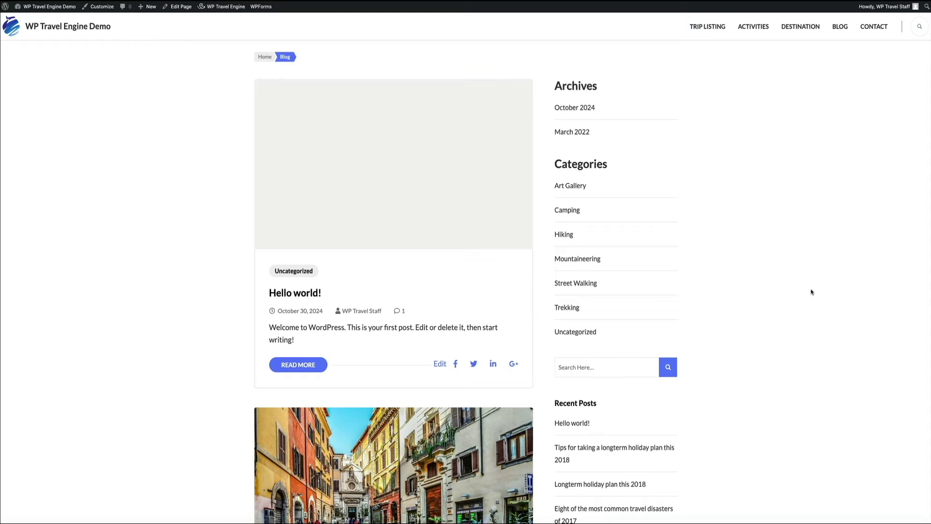
{"action": "scroll", "coordinate": [139, 409], "scroll_direction": "down", "scroll_amount": 7}
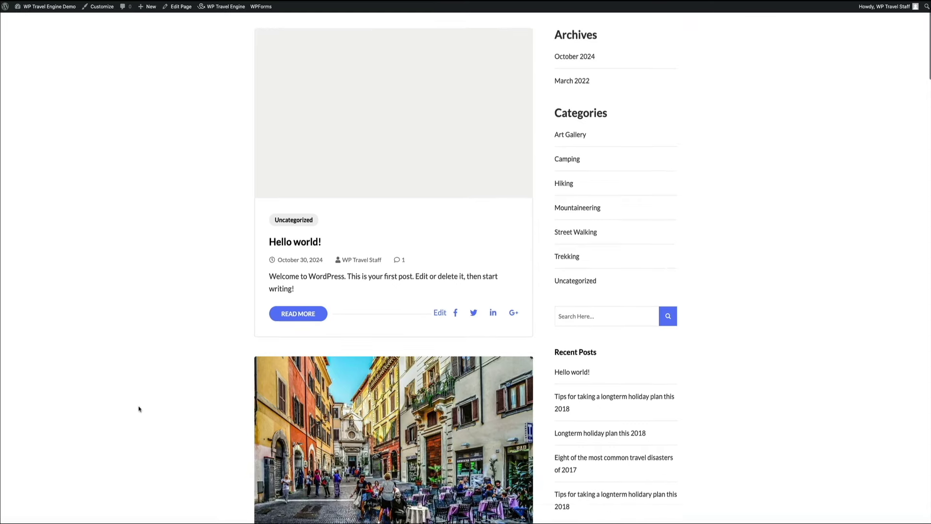
- Look through the remaining posts further down the Blog page
{"action": "scroll", "coordinate": [138, 409], "scroll_direction": "down", "scroll_amount": 4}
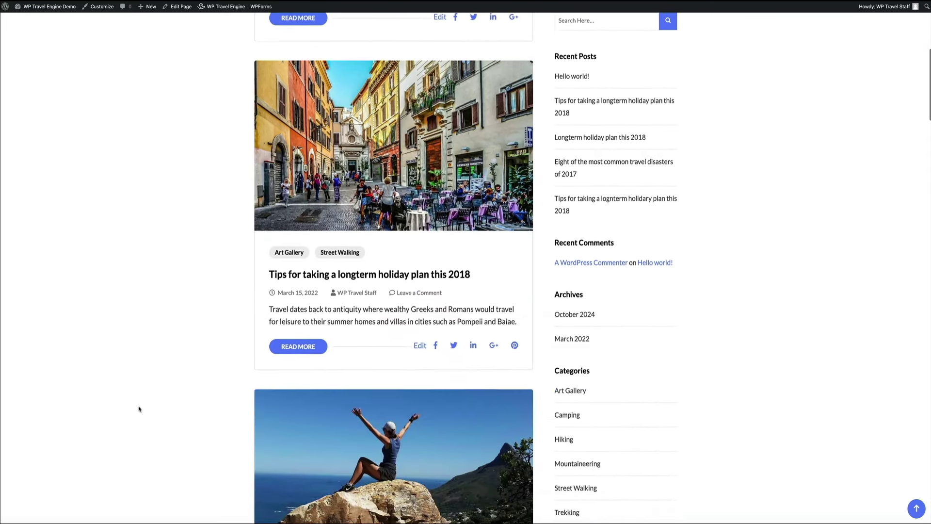
{"action": "scroll", "coordinate": [139, 409], "scroll_direction": "down", "scroll_amount": 11}
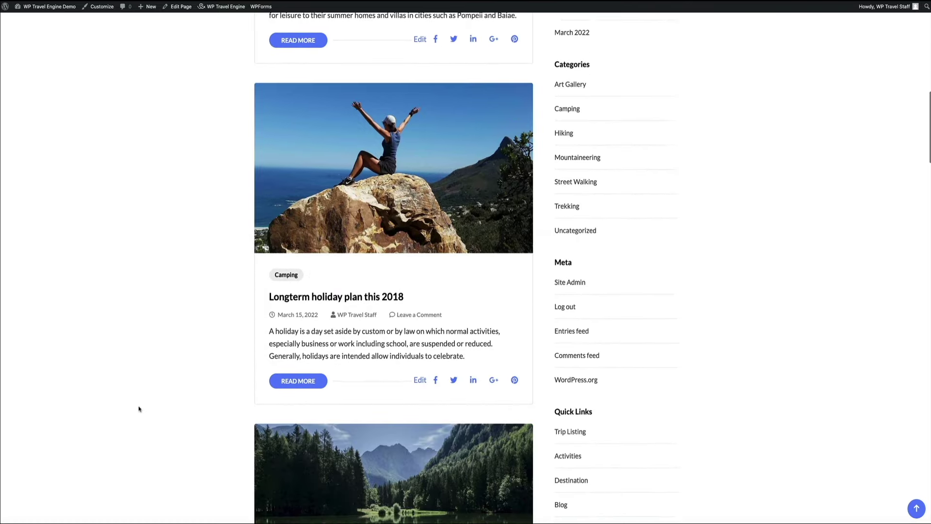
{"action": "scroll", "coordinate": [139, 409], "scroll_direction": "down", "scroll_amount": 8}
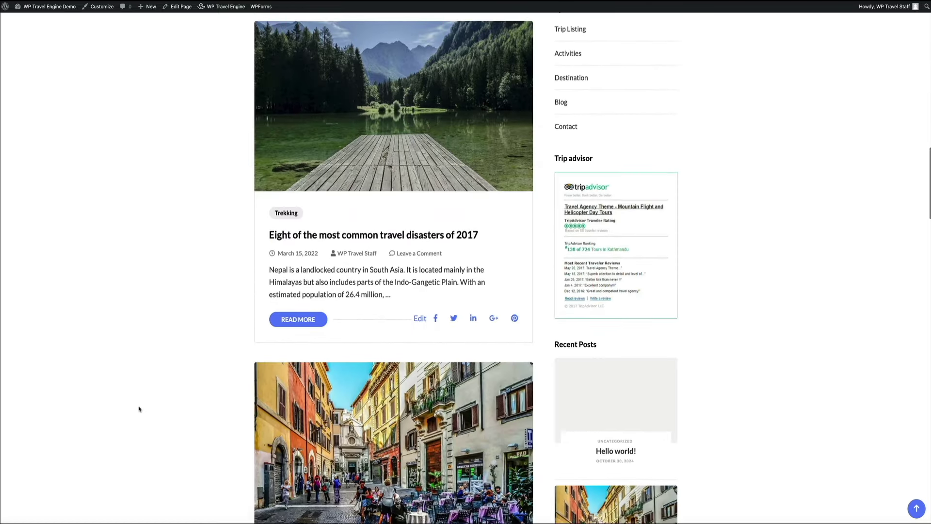
{"action": "scroll", "coordinate": [139, 408], "scroll_direction": "down", "scroll_amount": 12}
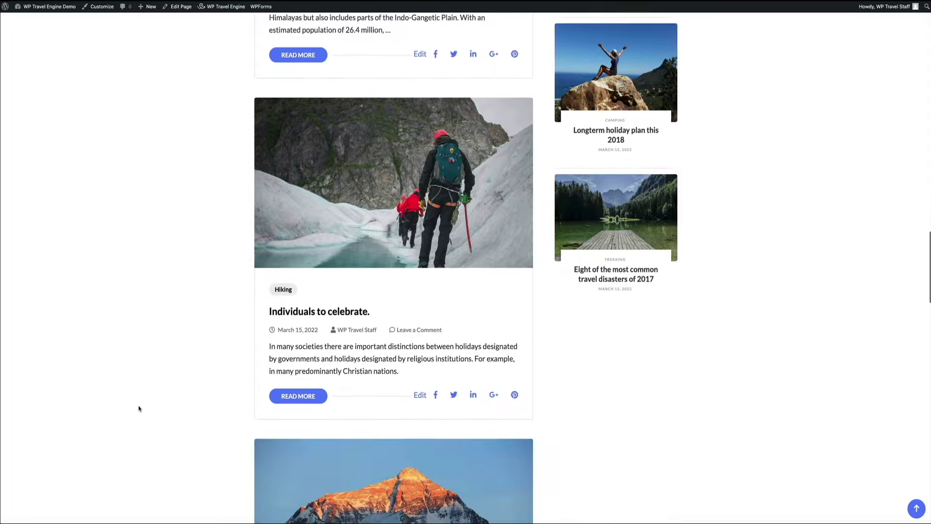
{"action": "scroll", "coordinate": [138, 409], "scroll_direction": "down", "scroll_amount": 8}
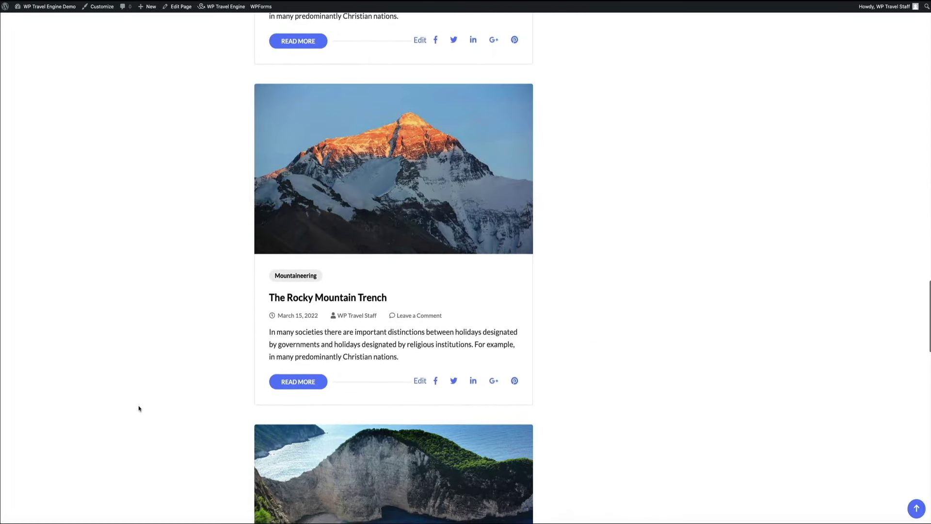
{"action": "scroll", "coordinate": [139, 409], "scroll_direction": "down", "scroll_amount": 6}
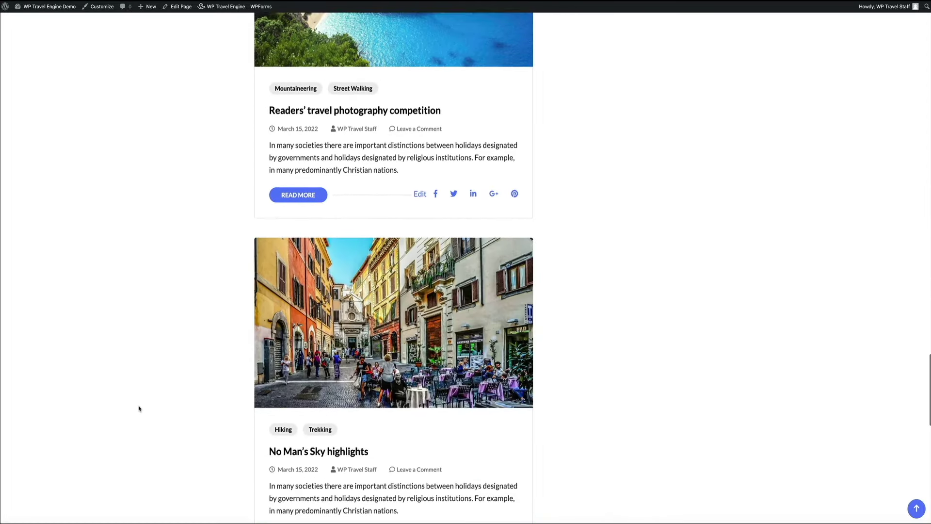
{"action": "scroll", "coordinate": [139, 409], "scroll_direction": "down", "scroll_amount": 3}
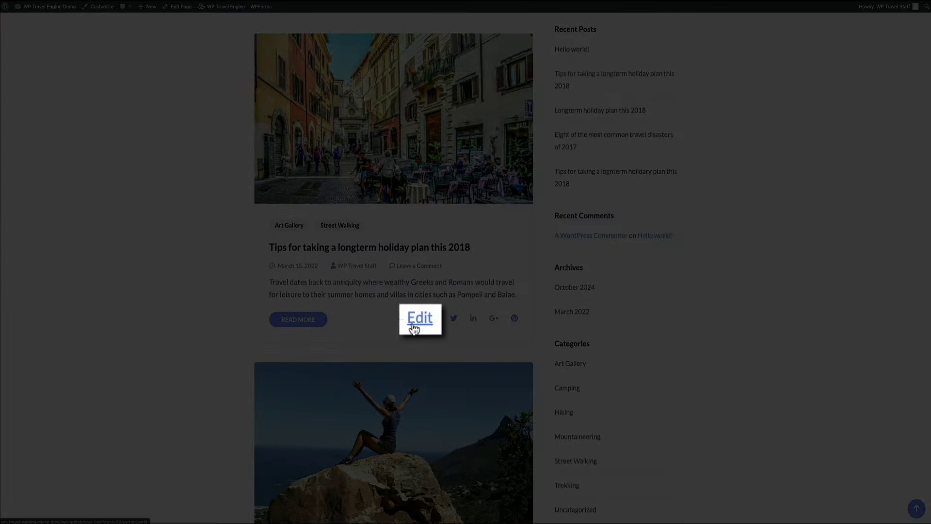
- Open the post "Tips for taking a longterm holiday plan this 2018" for editing and switch its status to Draft
{"action": "left_click", "coordinate": [414, 327]}
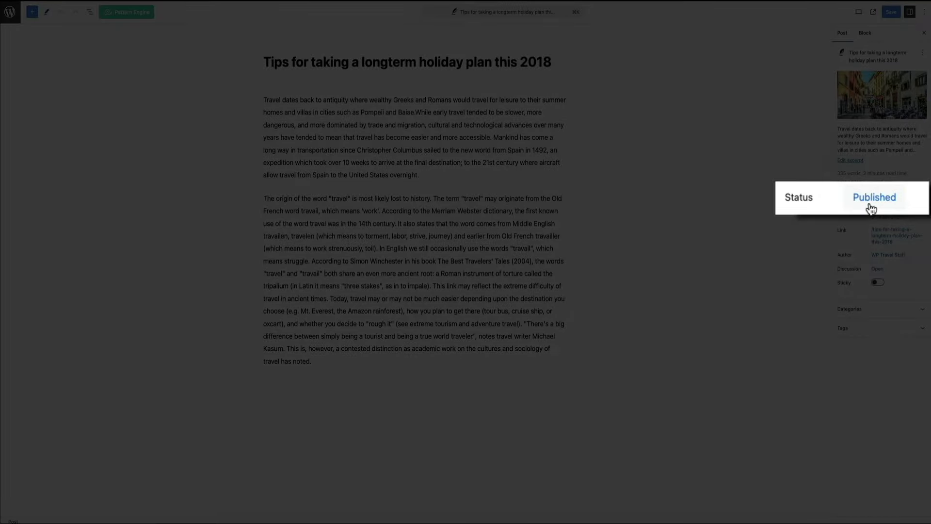
{"action": "left_click", "coordinate": [871, 208]}
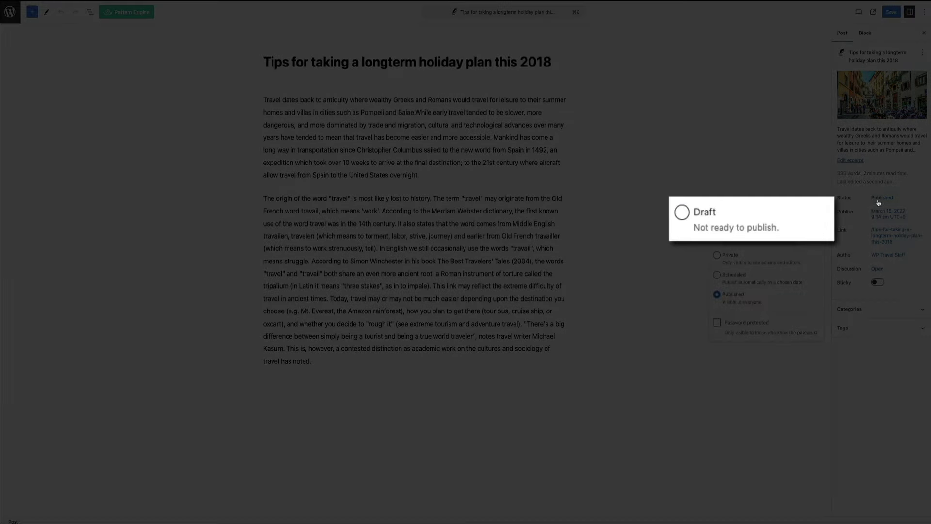
{"action": "left_click", "coordinate": [685, 217]}
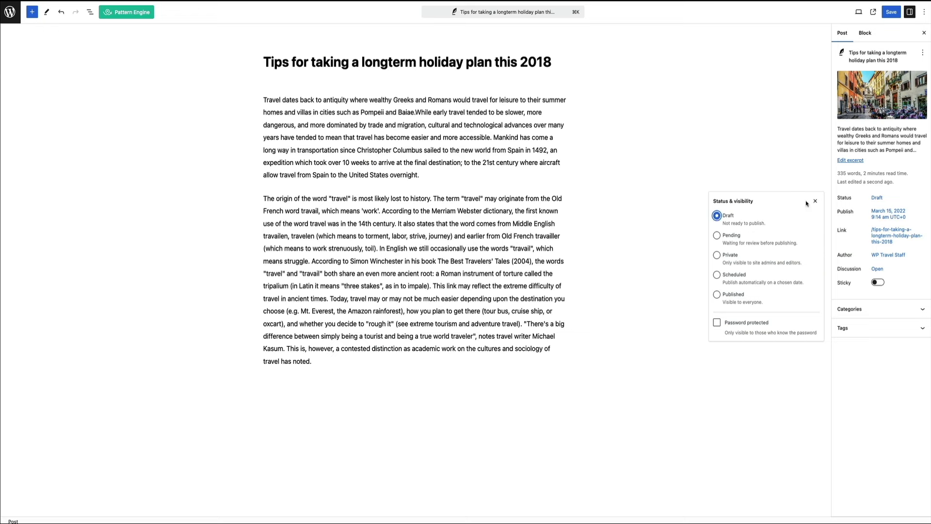
{"action": "left_click", "coordinate": [816, 200]}
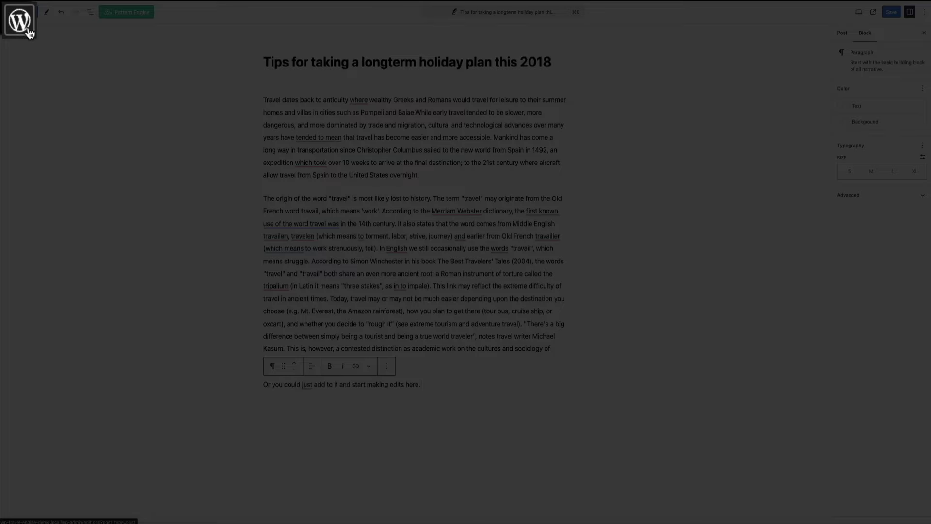
- From the admin posts list, quick-edit "Tips for taking a longterm holiday plan this 2018" and update its status to Draft
{"action": "left_click", "coordinate": [19, 21]}
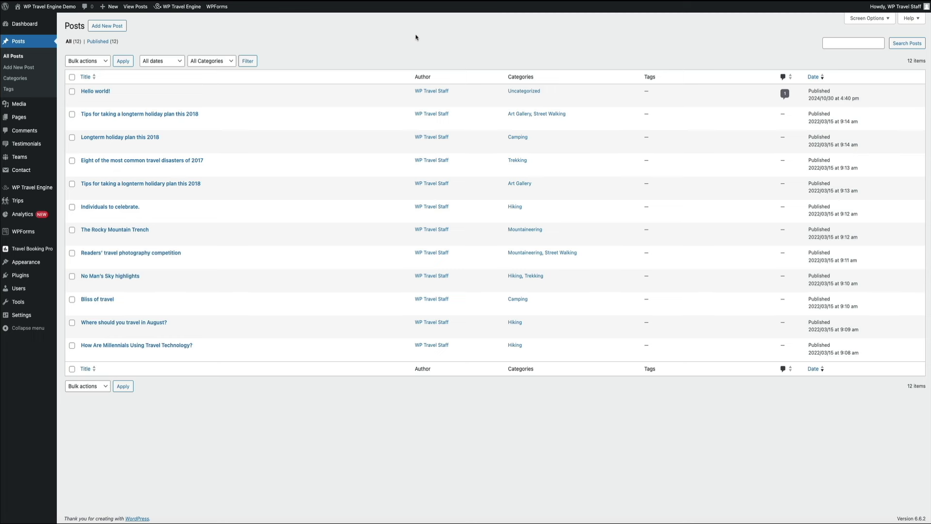
{"action": "mouse_move", "coordinate": [155, 120]}
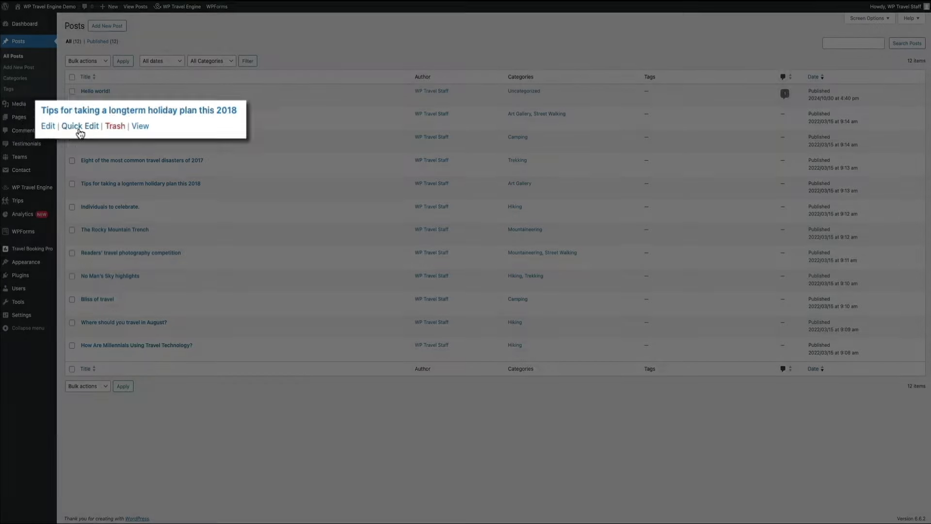
{"action": "left_click", "coordinate": [104, 121]}
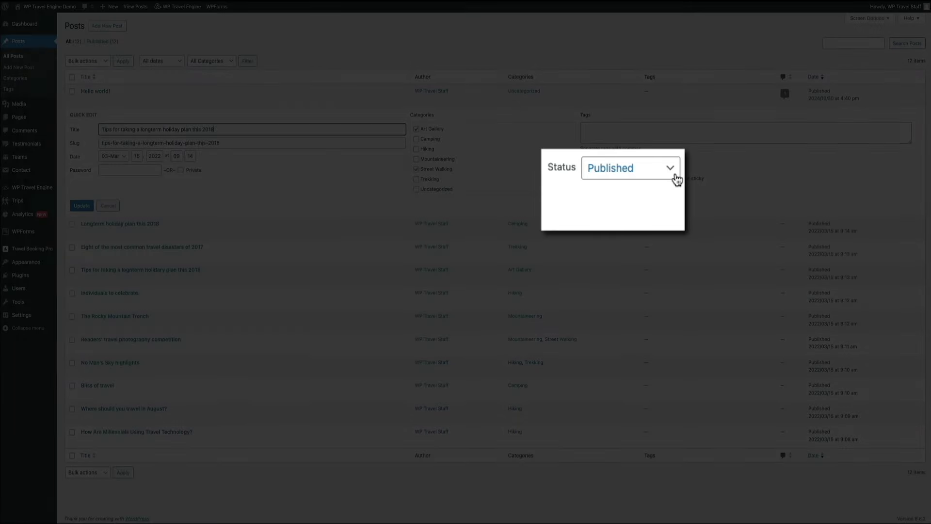
{"action": "left_click", "coordinate": [677, 180]}
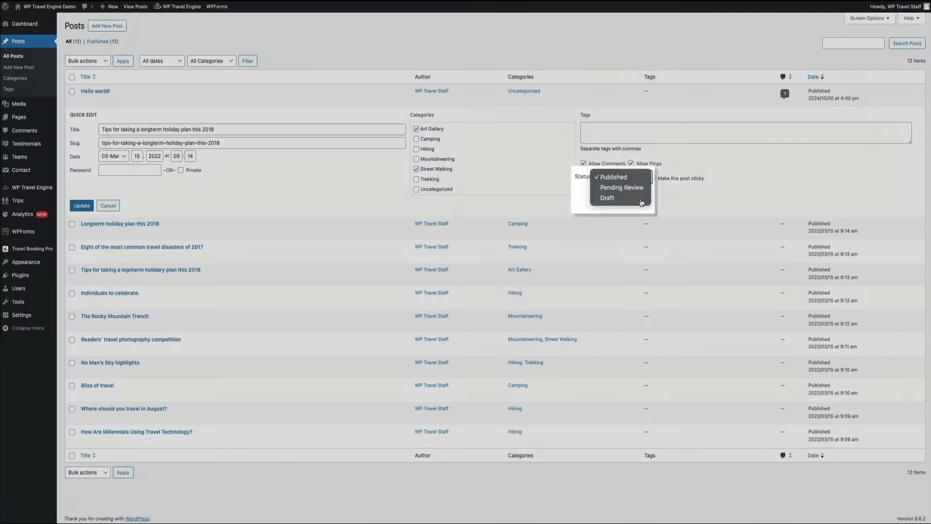
{"action": "left_click", "coordinate": [636, 200]}
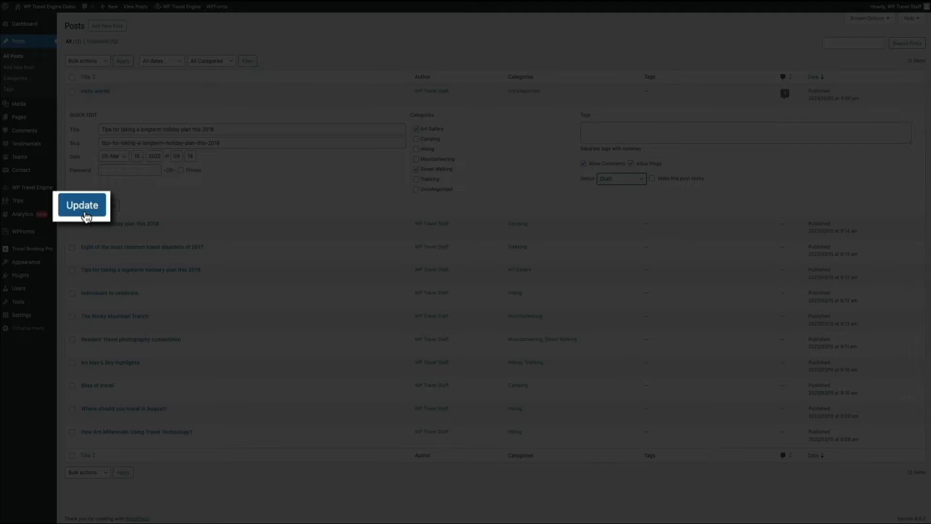
{"action": "left_click", "coordinate": [86, 214]}
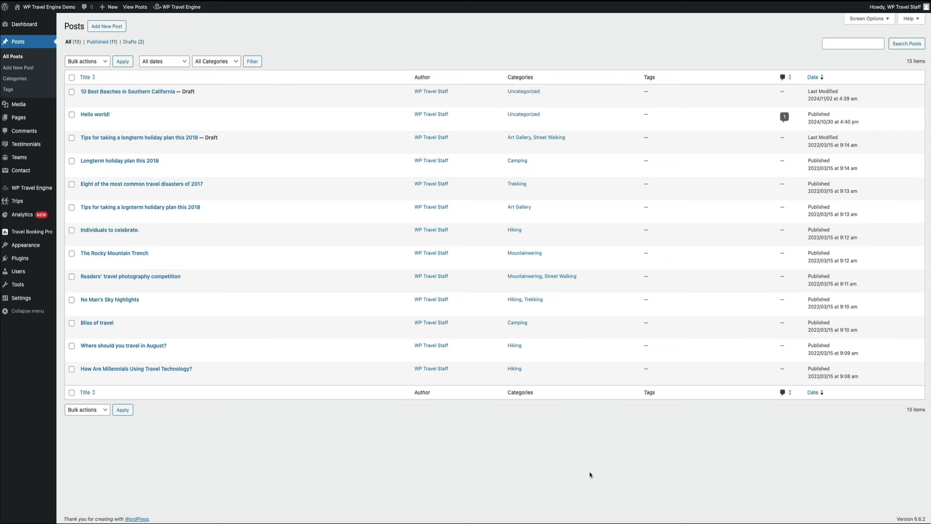
- Create a new post titled "10 Best Beaches in Southern California"
{"action": "mouse_move", "coordinate": [113, 8]}
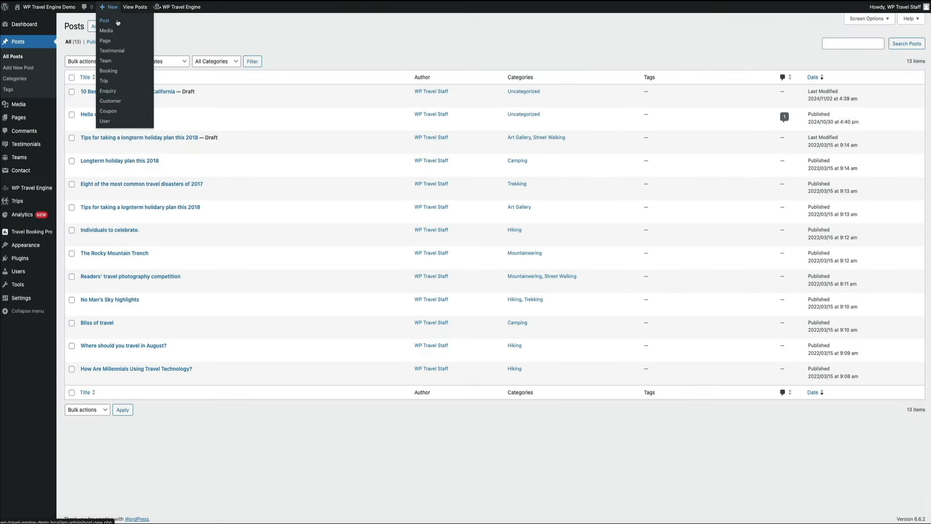
{"action": "left_click", "coordinate": [117, 22]}
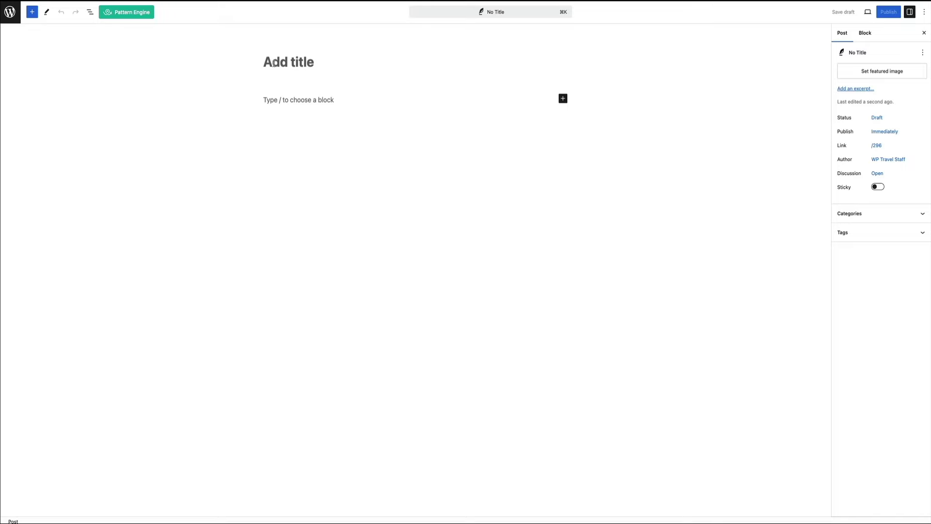
{"action": "type", "text": "10 Best Beaches in Southern California"}
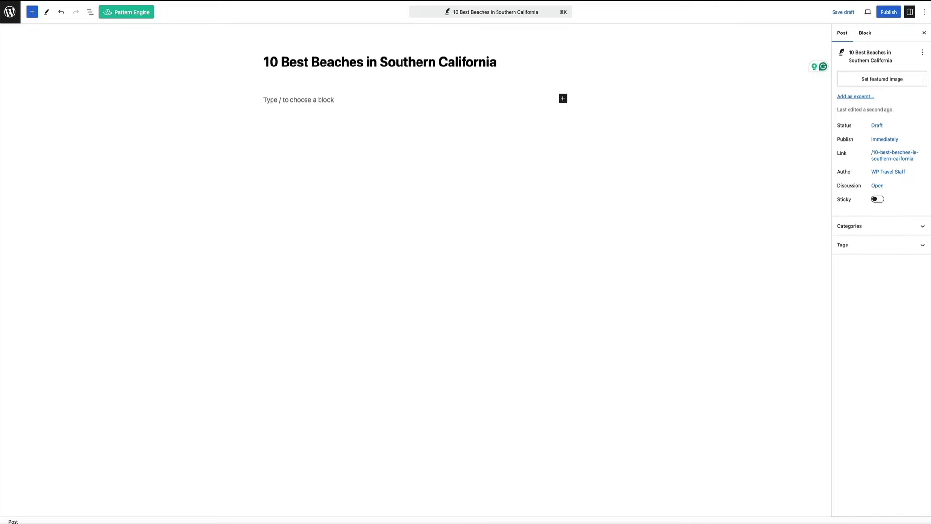
- Add the body paragraph "Start typing your content. It's basically just like a word doc or email. Just type as you would any other software or content writer."
{"action": "left_click", "coordinate": [265, 100]}
{"action": "type", "text": "Start ty"}
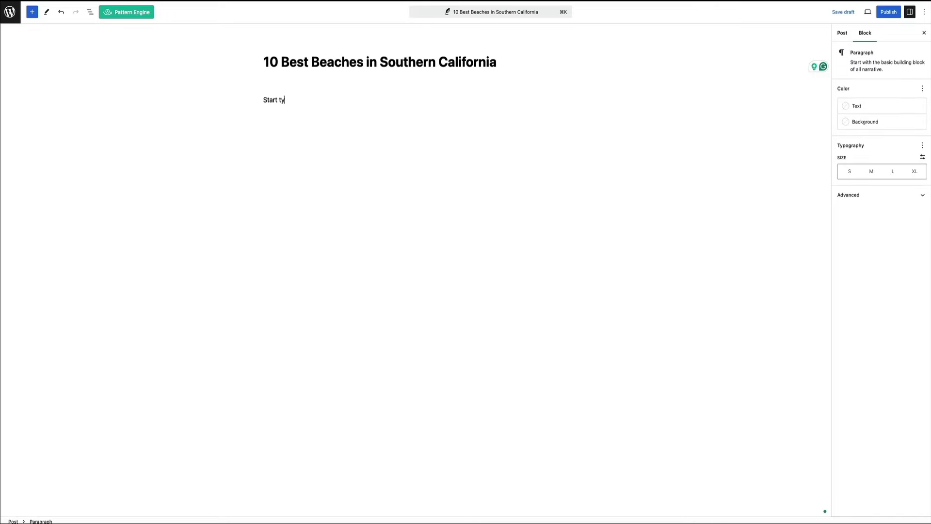
{"action": "type", "text": "ping your content. It's basically just like a word do"}
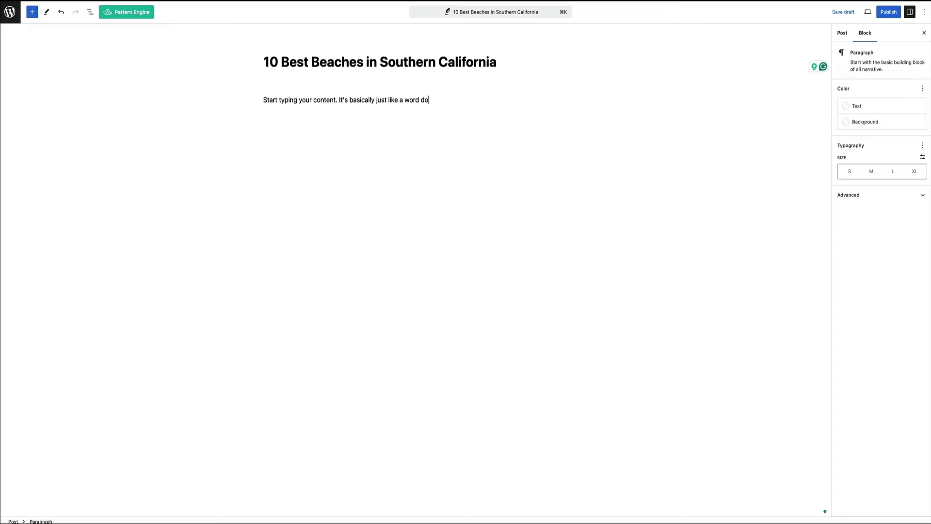
{"action": "type", "text": "c or email. Just type as you would any other software or content "}
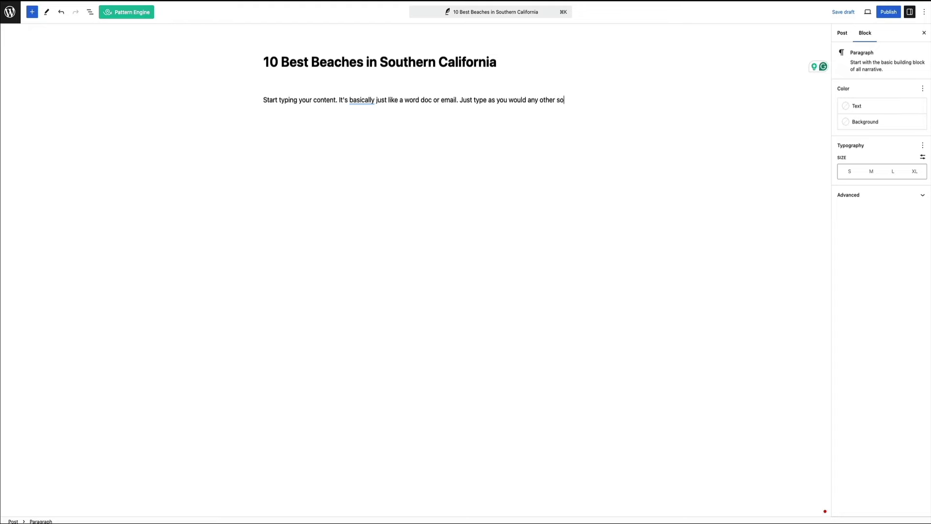
{"action": "type", "text": "writer.."}
{"action": "key", "text": "Return"}
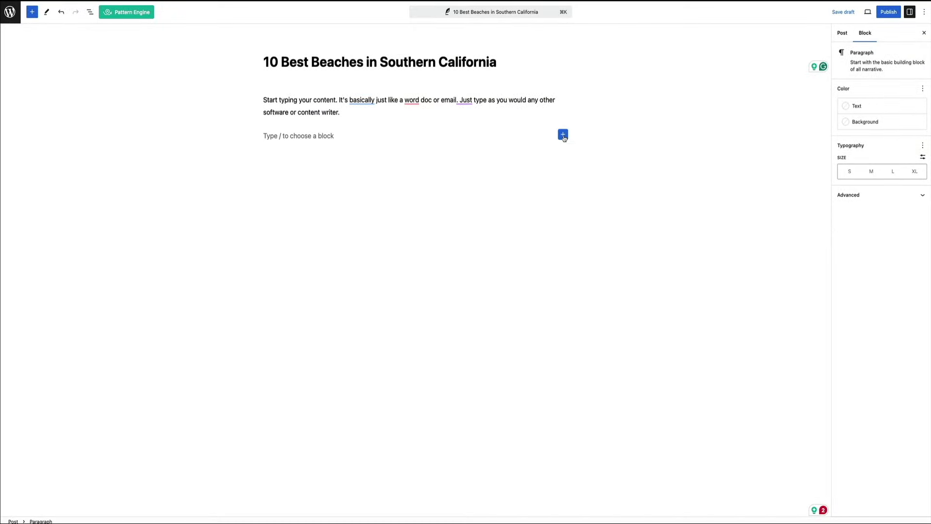
- Browse the full list of content blocks and the Pattern Engine library, and show the post's own settings
{"action": "left_click", "coordinate": [563, 135]}
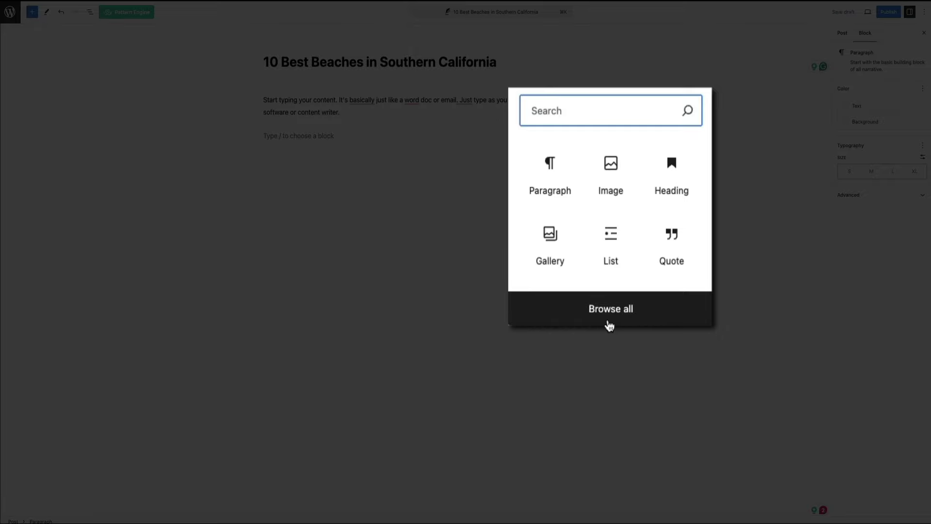
{"action": "left_click", "coordinate": [608, 265]}
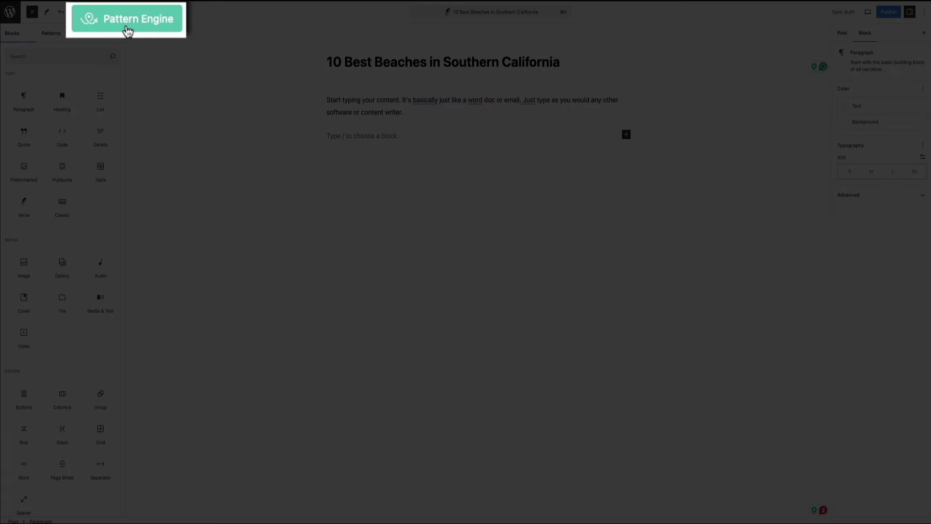
{"action": "left_click", "coordinate": [125, 14]}
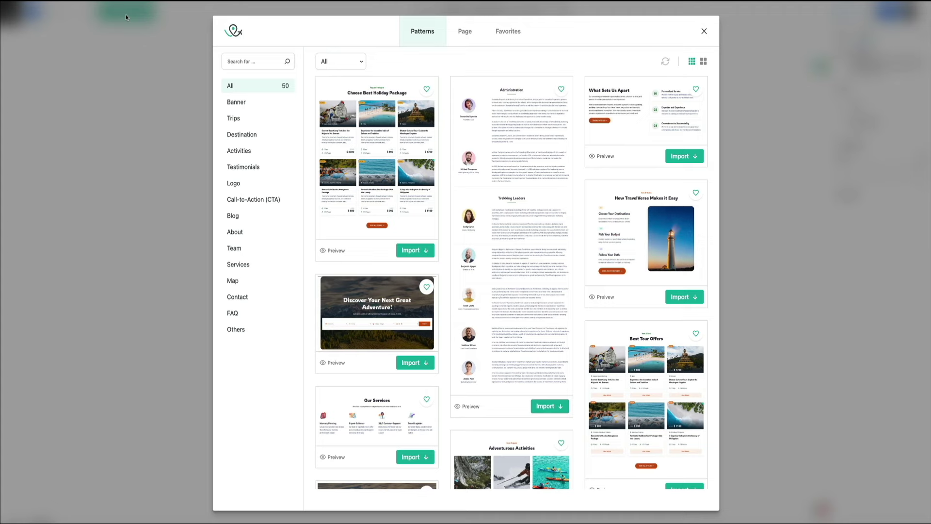
{"action": "left_click", "coordinate": [703, 32]}
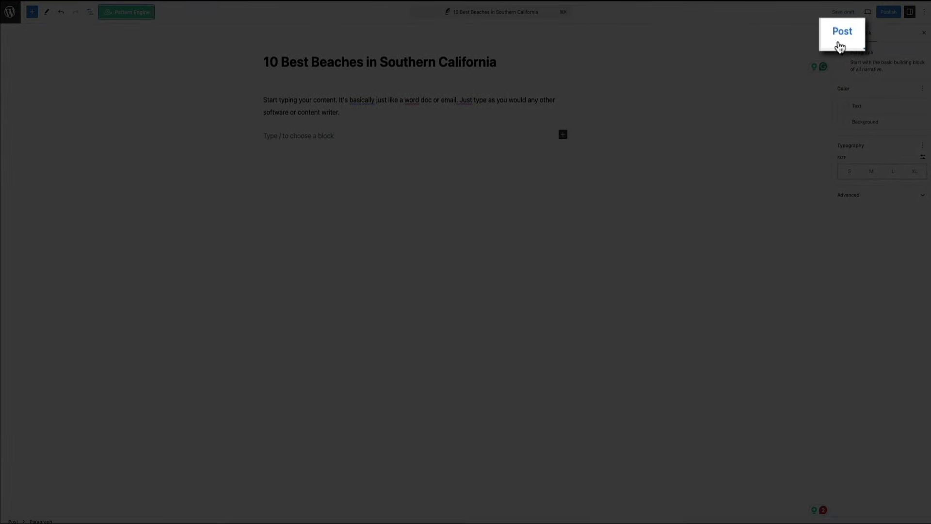
{"action": "left_click", "coordinate": [840, 47]}
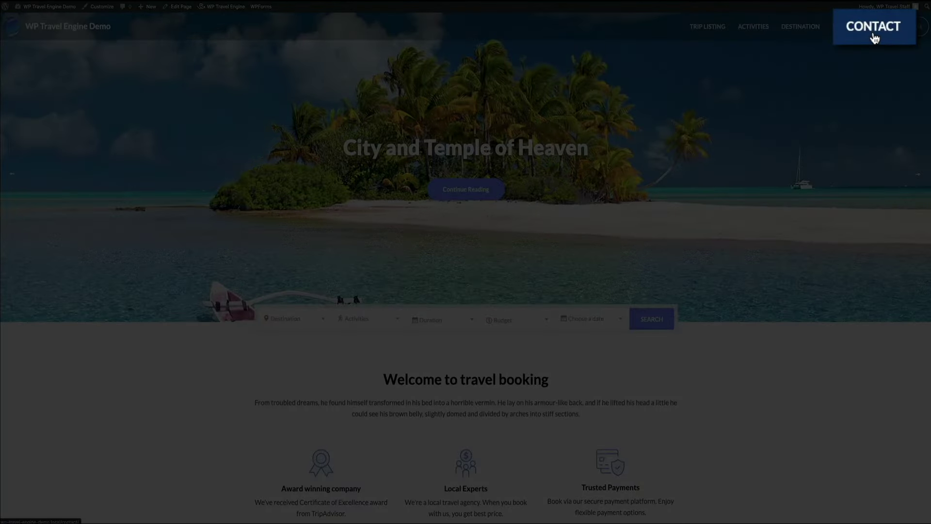
- Open the site's Contact page and review its Contact Template Settings in the Customizer, including map, contact details and social links
{"action": "left_click", "coordinate": [874, 30]}
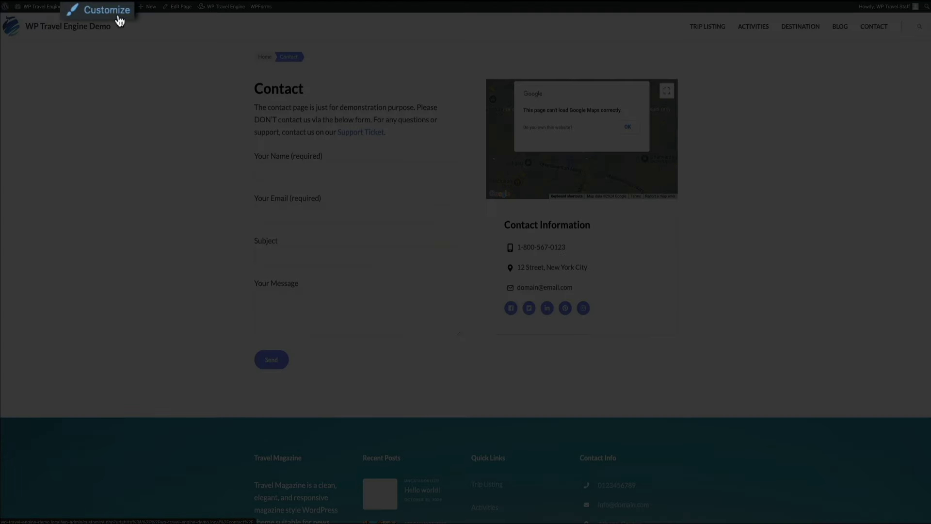
{"action": "left_click", "coordinate": [108, 10]}
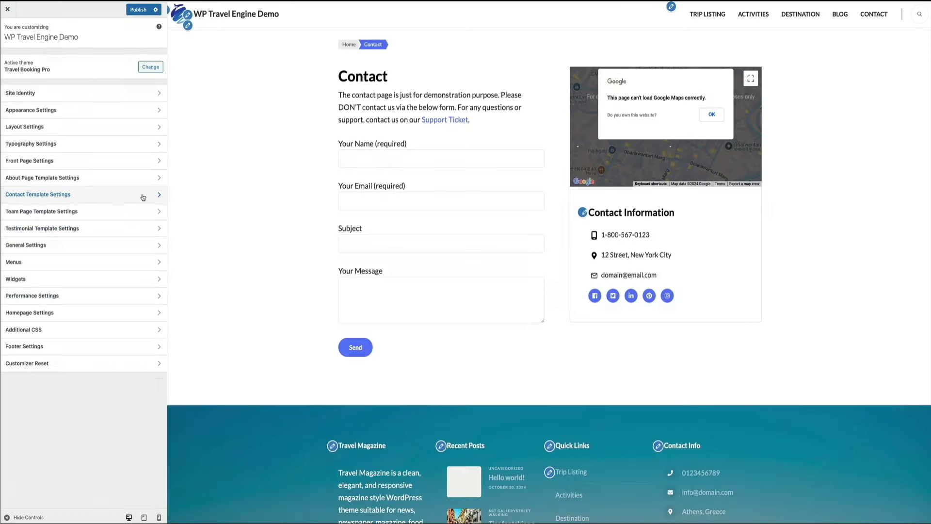
{"action": "left_click", "coordinate": [142, 195]}
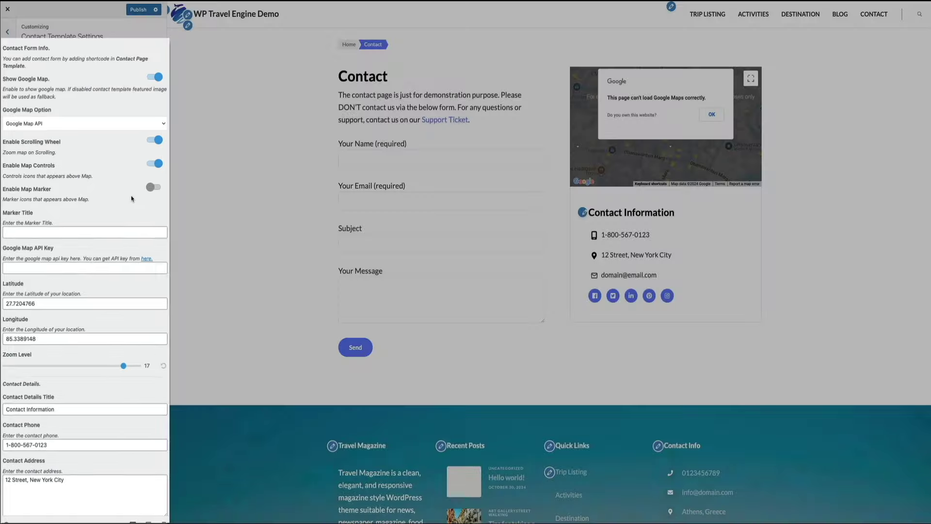
{"action": "scroll", "coordinate": [128, 202], "scroll_direction": "down", "scroll_amount": 4}
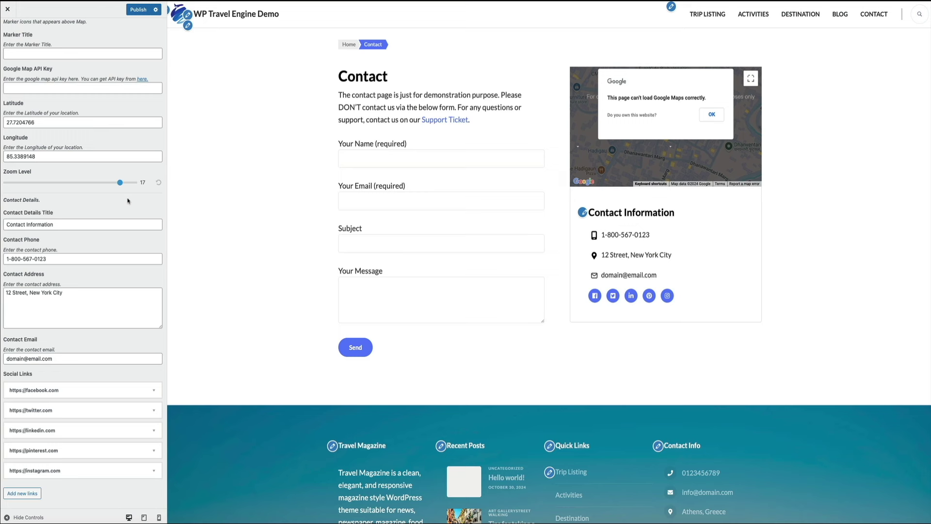
{"action": "scroll", "coordinate": [128, 200], "scroll_direction": "up", "scroll_amount": 5}
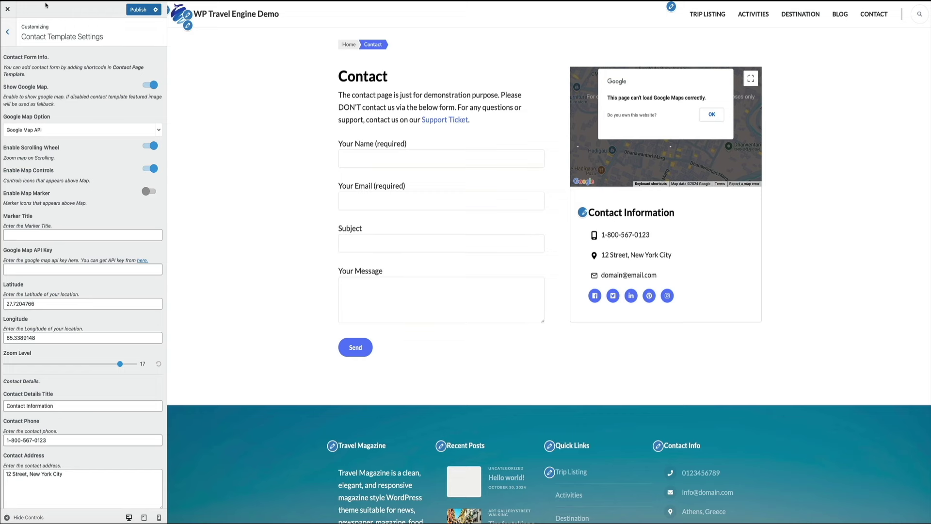
{"action": "left_click", "coordinate": [7, 9]}
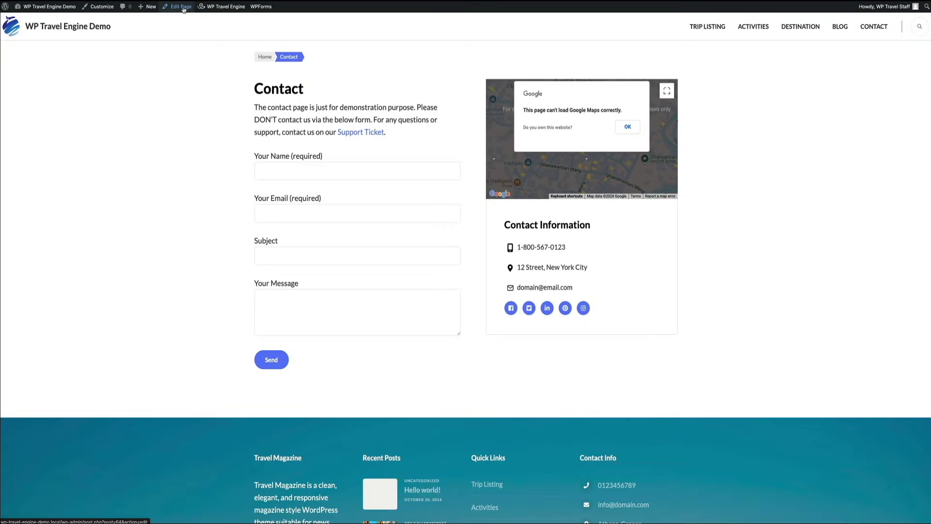
- Open the Contact page for editing to examine its contact form shortcode, dismiss the promotional notice, and leave the editor
{"action": "left_click", "coordinate": [184, 8]}
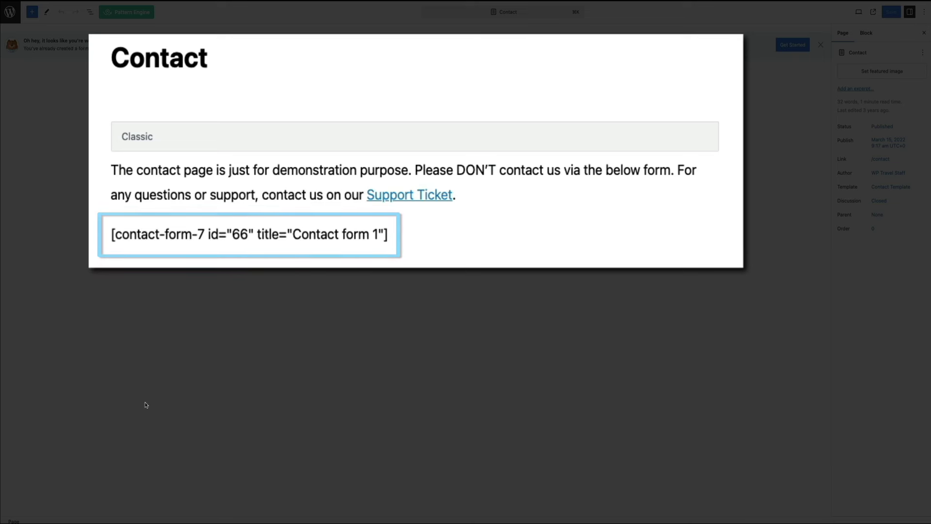
{"action": "left_click", "coordinate": [821, 44]}
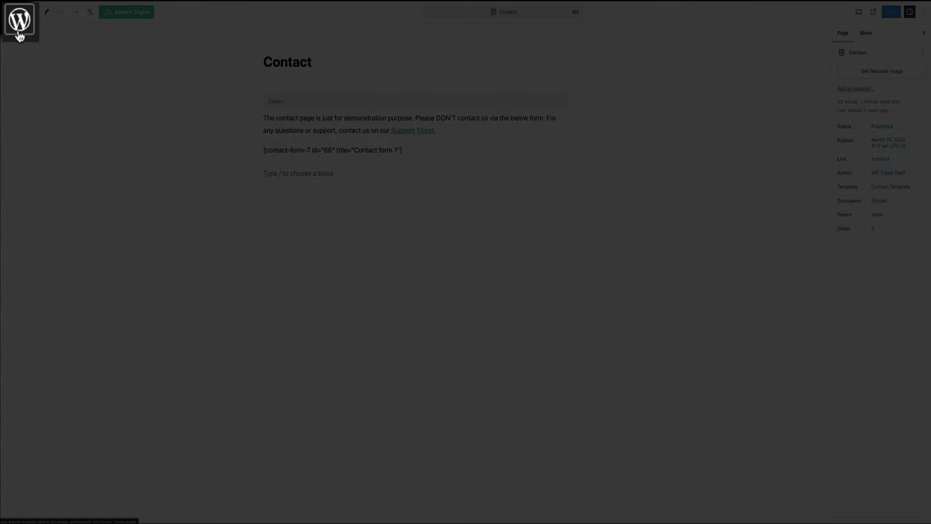
{"action": "left_click", "coordinate": [21, 33]}
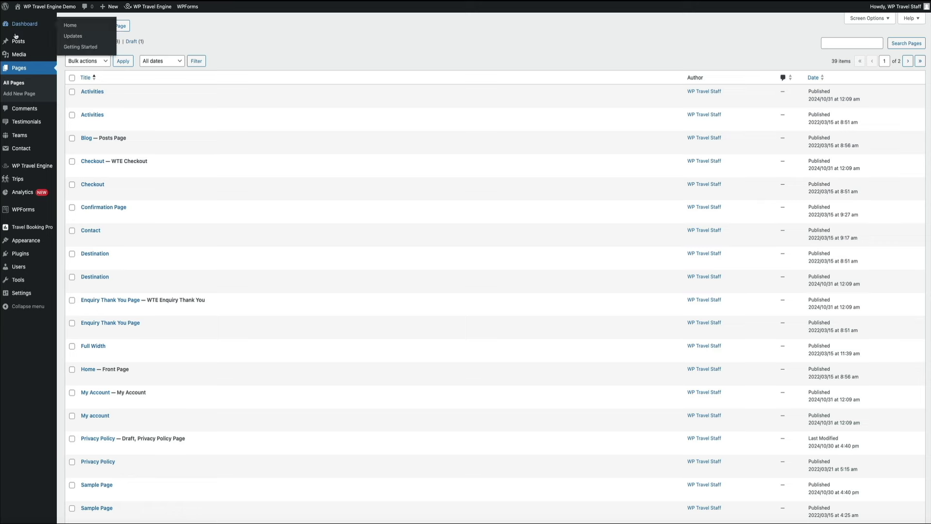
- Open the older Contact form 1, dated 2022/03/15, from the contact forms list for editing and view its "Editing form template" documentation
{"action": "mouse_move", "coordinate": [29, 149]}
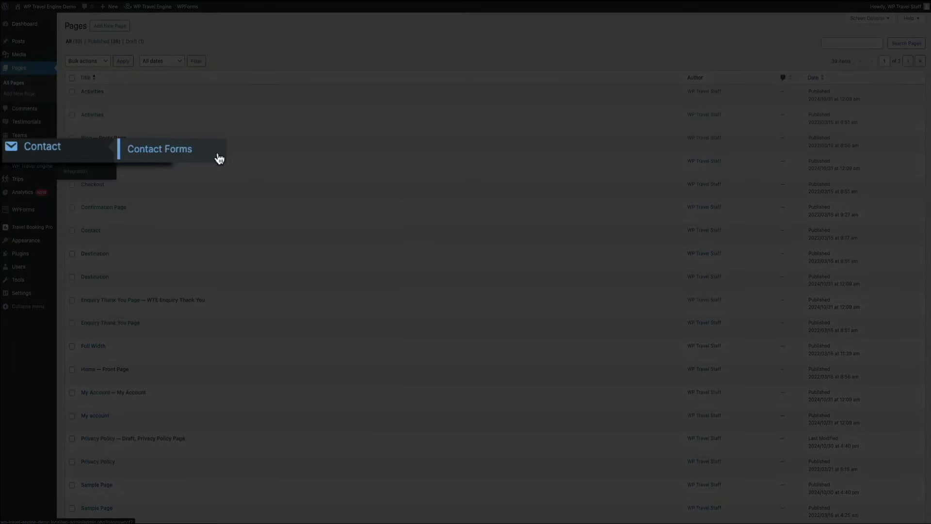
{"action": "left_click", "coordinate": [165, 152]}
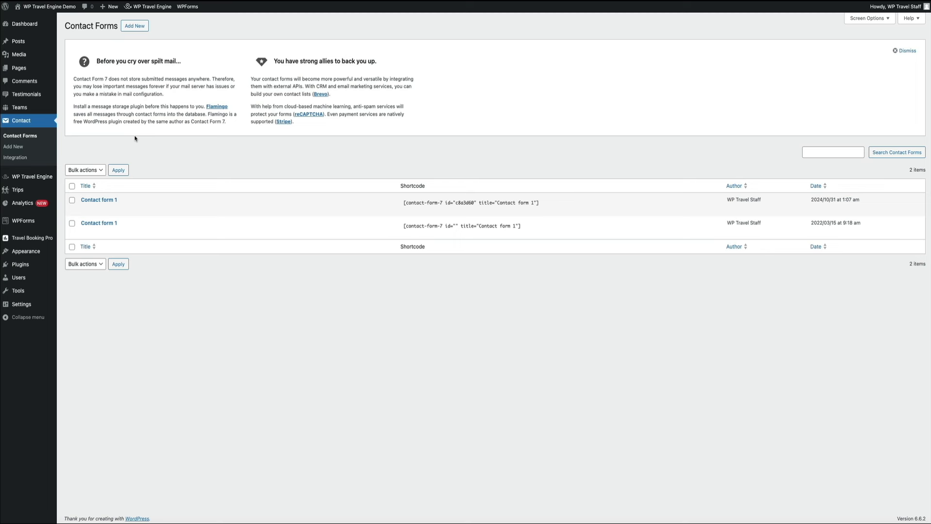
{"action": "mouse_move", "coordinate": [86, 232]}
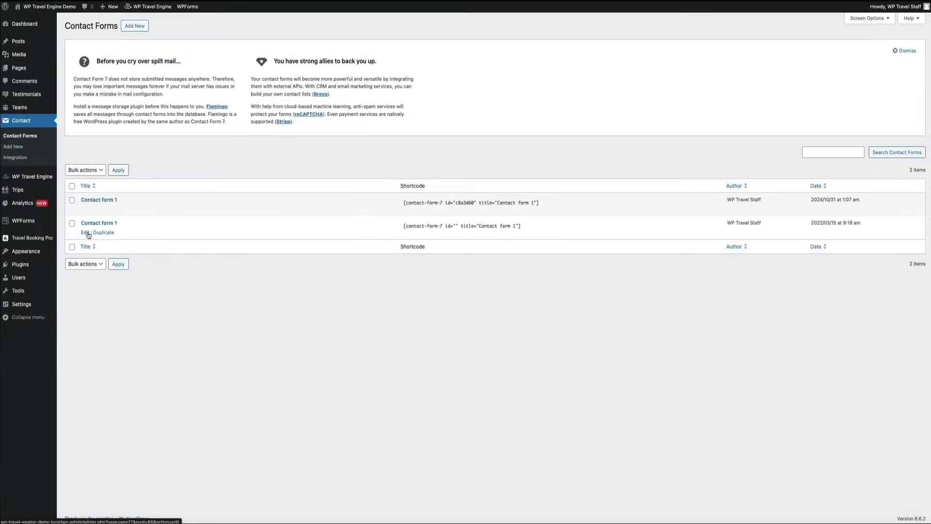
{"action": "left_click", "coordinate": [85, 233]}
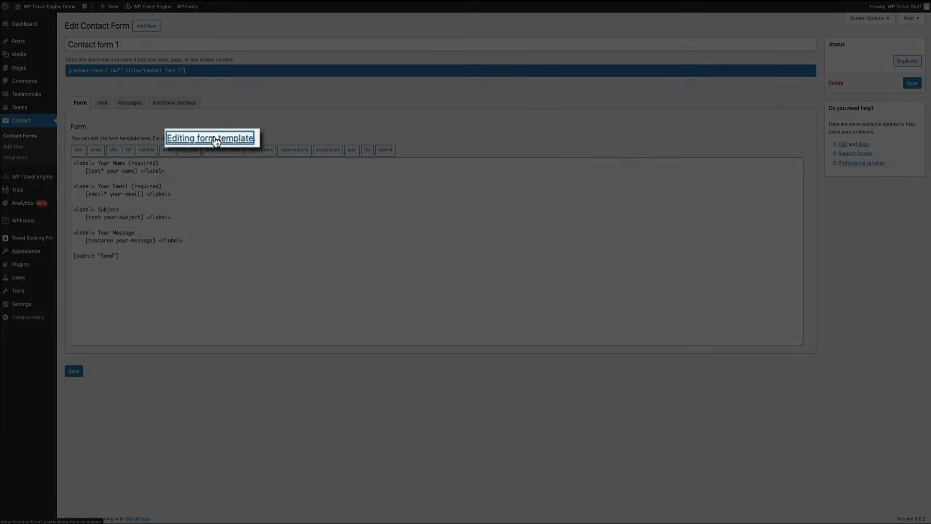
{"action": "left_click", "coordinate": [216, 141]}
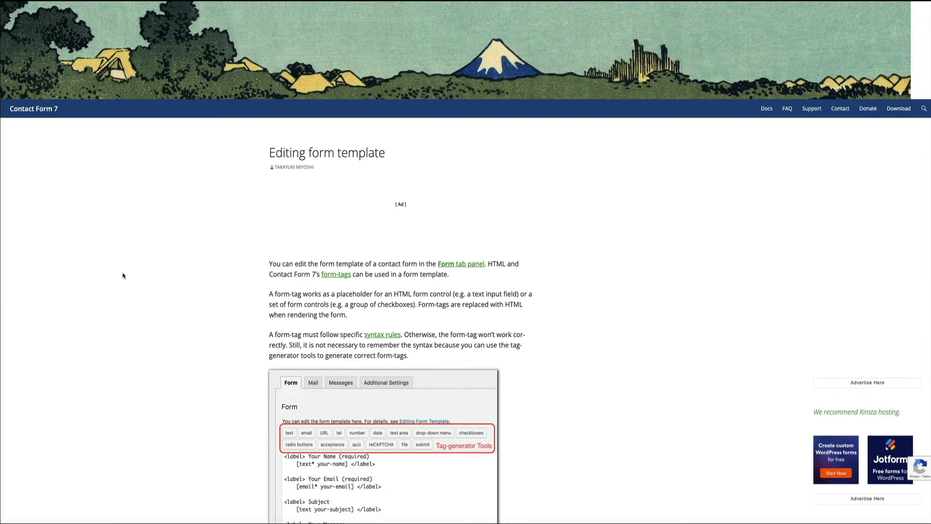